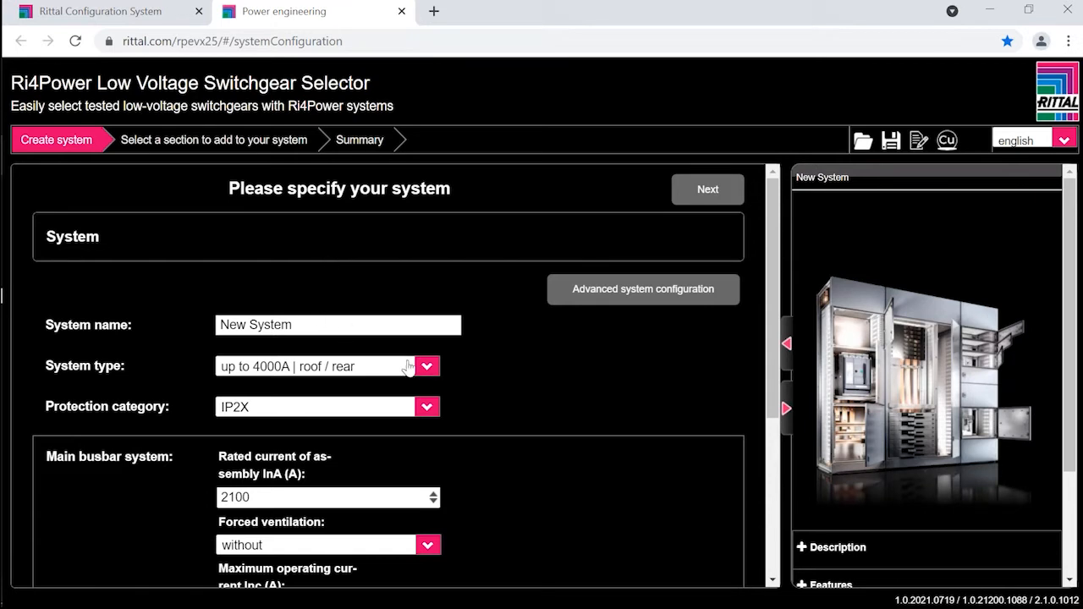
Step: Name the system "Worked Example"
{"action": "left_click", "coordinate": [283, 325]}
{"action": "left_click_drag", "start_coordinate": [293, 325], "coordinate": [200, 328]}
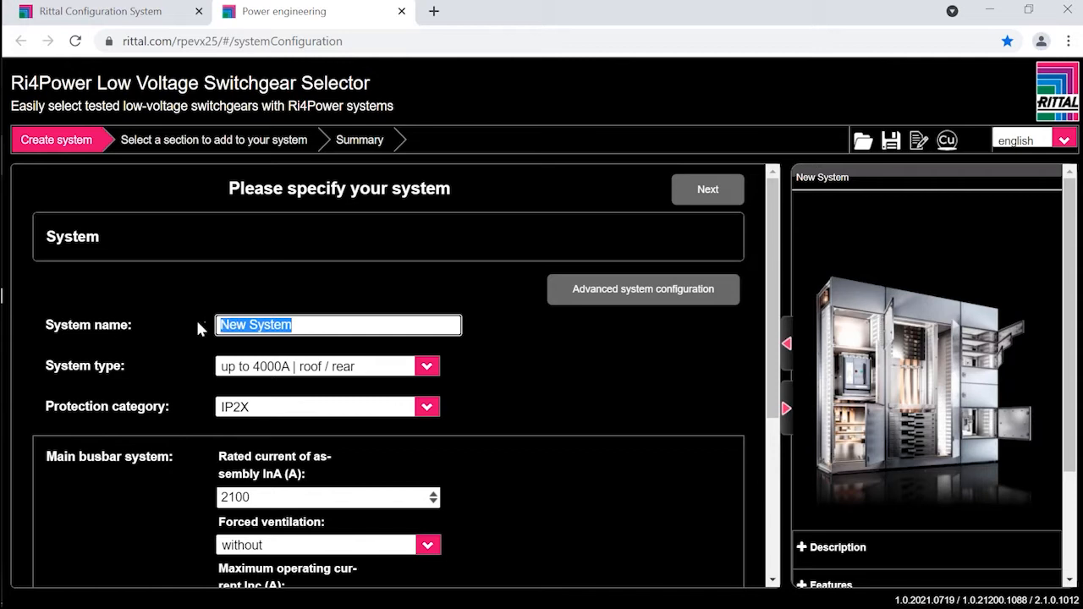
{"action": "type", "text": "Wo"}
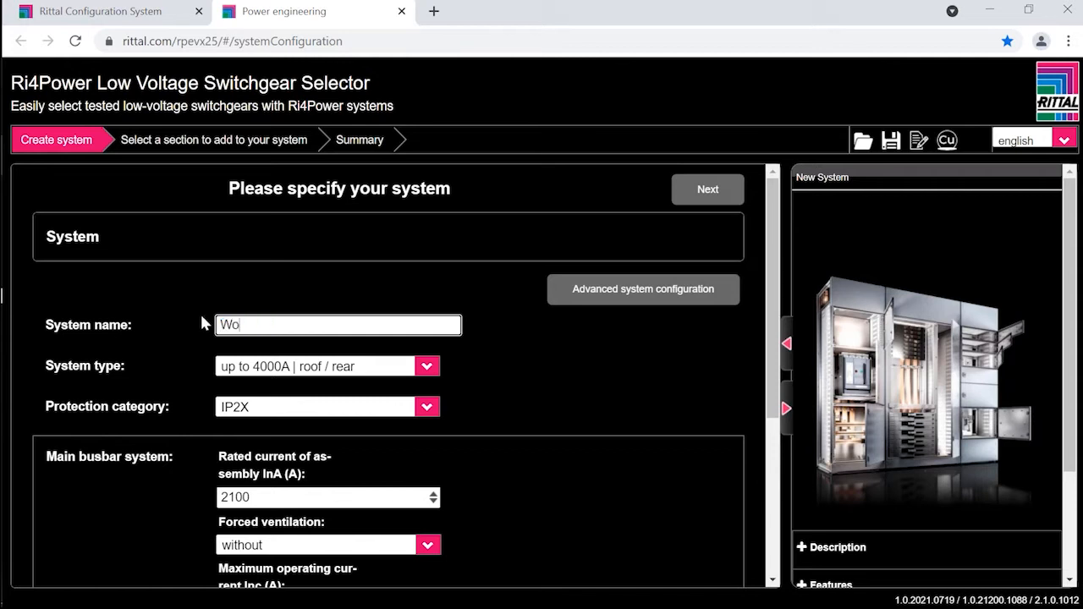
{"action": "type", "text": "rked Example"}
Step: Set the system's protection category to IP54
{"action": "left_click", "coordinate": [266, 414]}
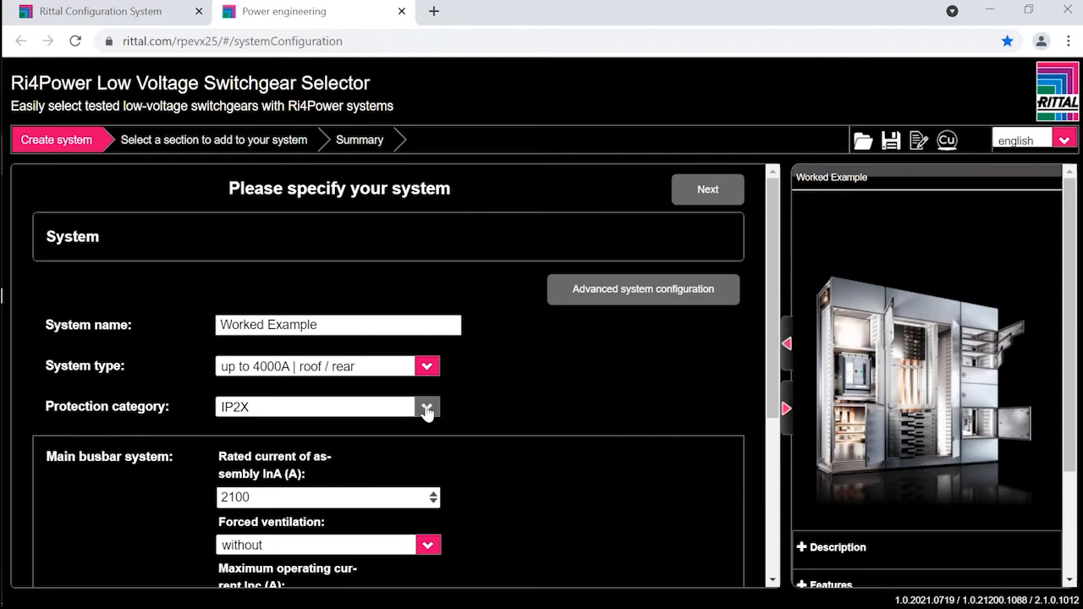
{"action": "left_click", "coordinate": [433, 409]}
{"action": "left_click", "coordinate": [270, 471]}
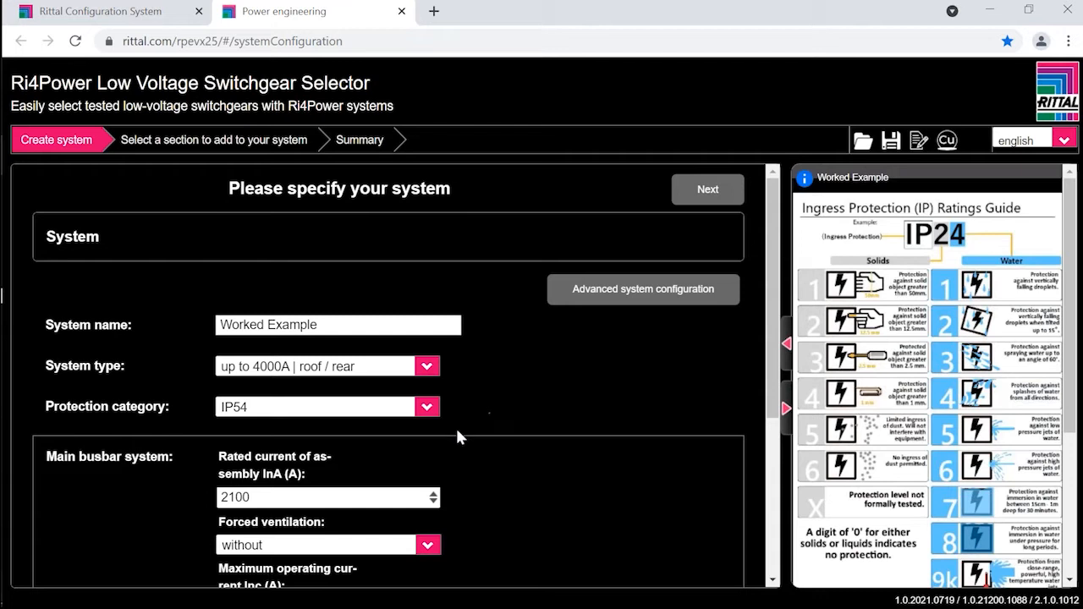
Step: Try to set the main busbar system's rated current of assembly InA to 1600 A
{"action": "left_click", "coordinate": [434, 496]}
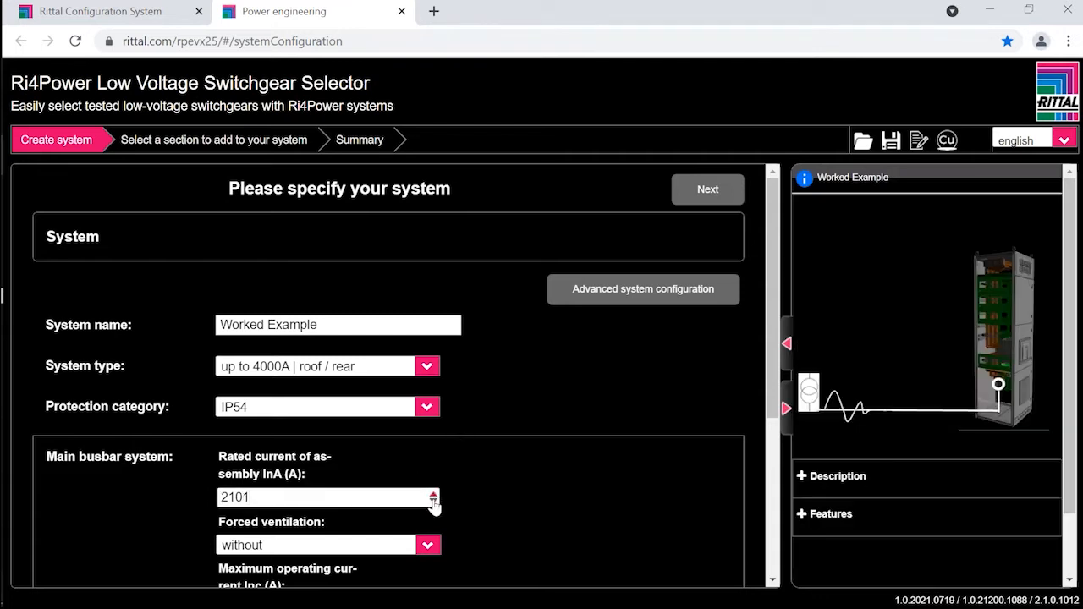
{"action": "left_click_drag", "start_coordinate": [254, 498], "coordinate": [215, 496]}
{"action": "left_click", "coordinate": [193, 485]}
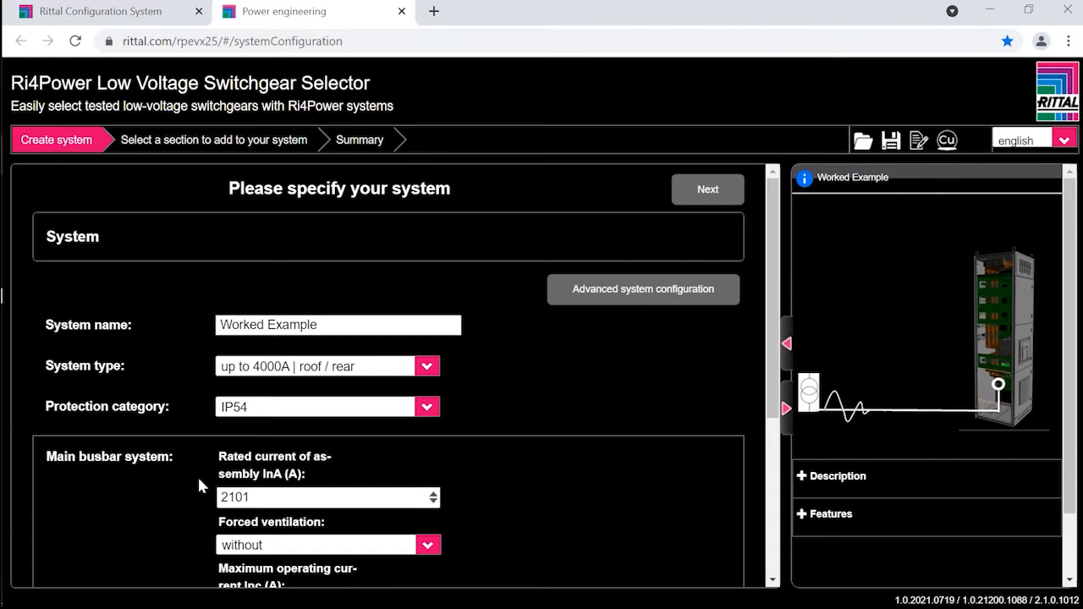
{"action": "left_click_drag", "start_coordinate": [264, 498], "coordinate": [183, 495]}
{"action": "type", "text": "16"}
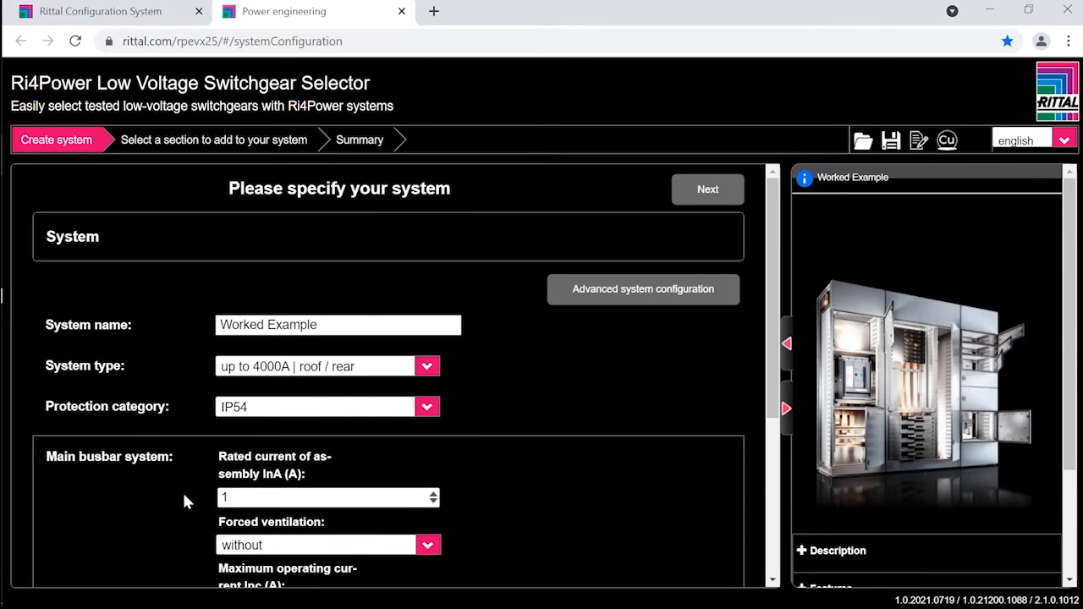
{"action": "type", "text": "00"}
Step: Set the main busbar system's maximum operating current Inc to 1530 A and its number of poles to 4 poles
{"action": "scroll", "coordinate": [367, 525], "scroll_direction": "down", "scroll_amount": 1}
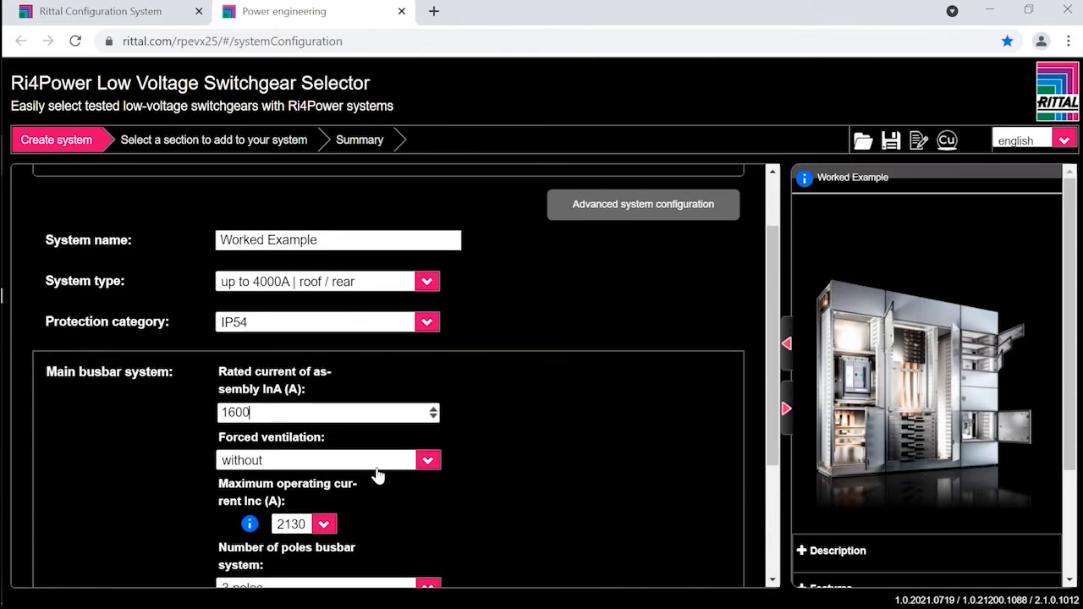
{"action": "scroll", "coordinate": [375, 476], "scroll_direction": "down", "scroll_amount": 1}
{"action": "scroll", "coordinate": [375, 478], "scroll_direction": "down", "scroll_amount": 1}
{"action": "left_click", "coordinate": [324, 439]}
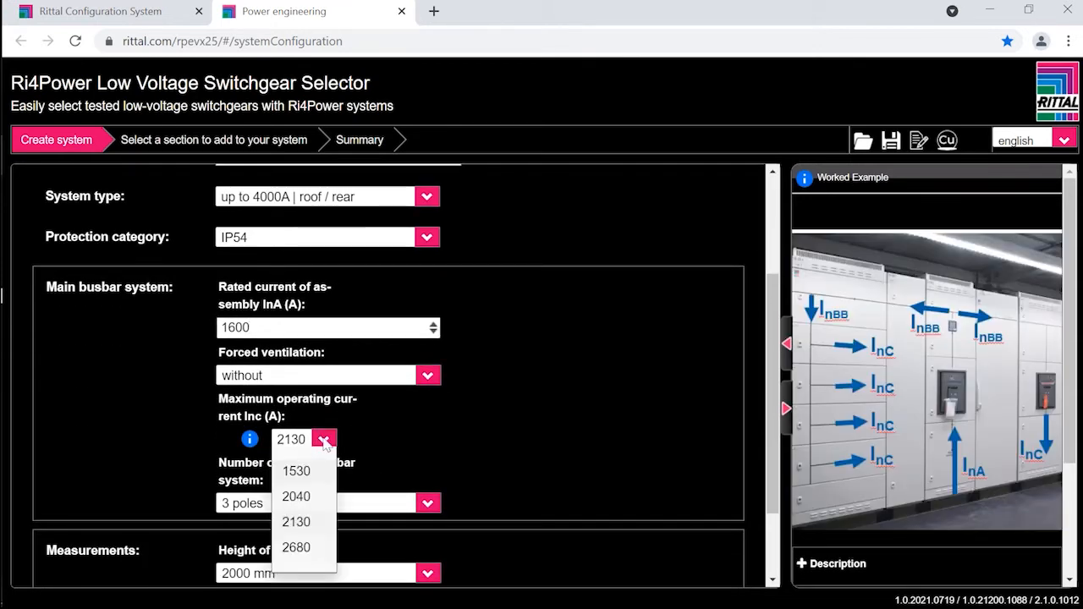
{"action": "left_click", "coordinate": [298, 472]}
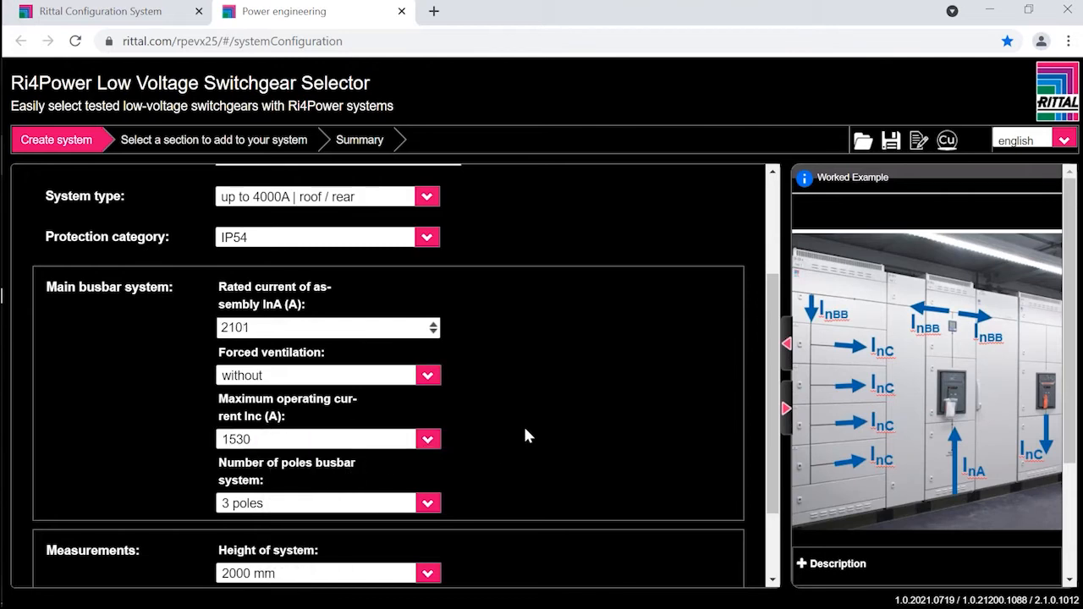
{"action": "left_click", "coordinate": [430, 504]}
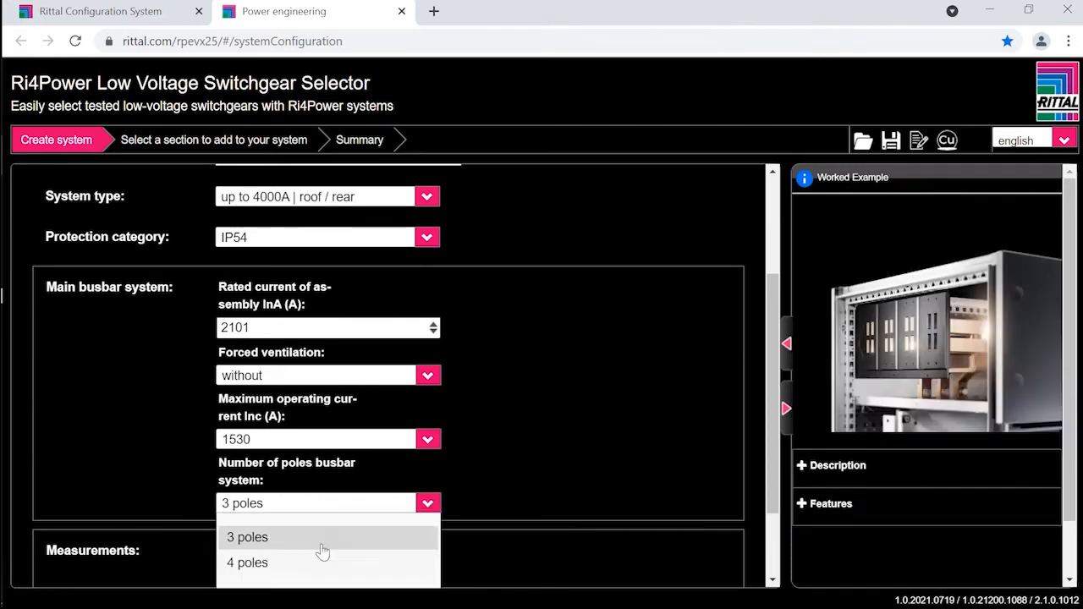
{"action": "left_click", "coordinate": [279, 564]}
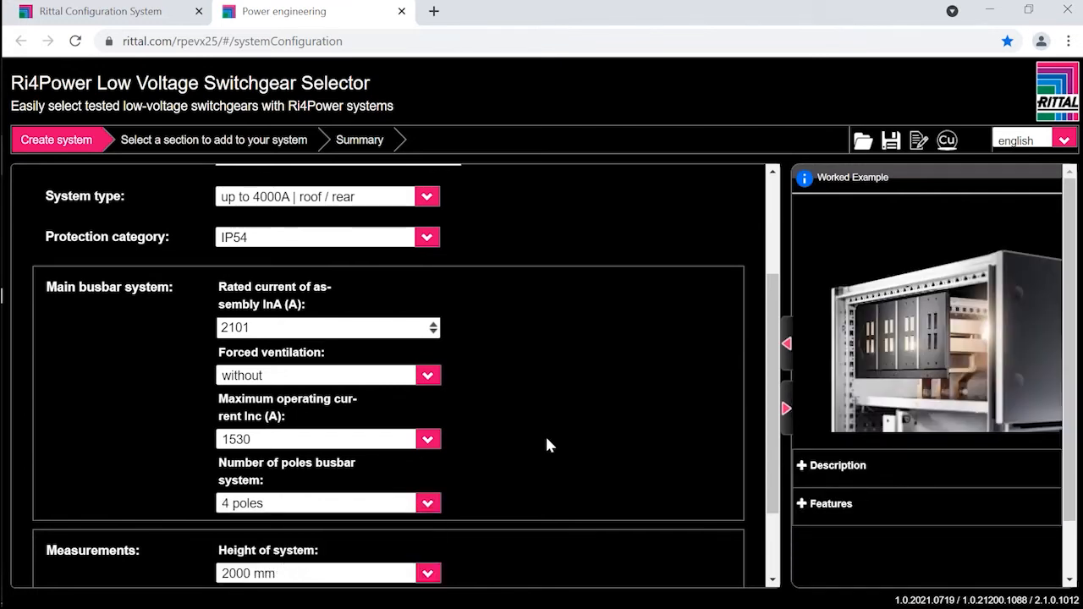
Step: Choose a system depth of 600 mm and a plinth height of 100 mm in the measurements
{"action": "scroll", "coordinate": [543, 443], "scroll_direction": "down", "scroll_amount": 2}
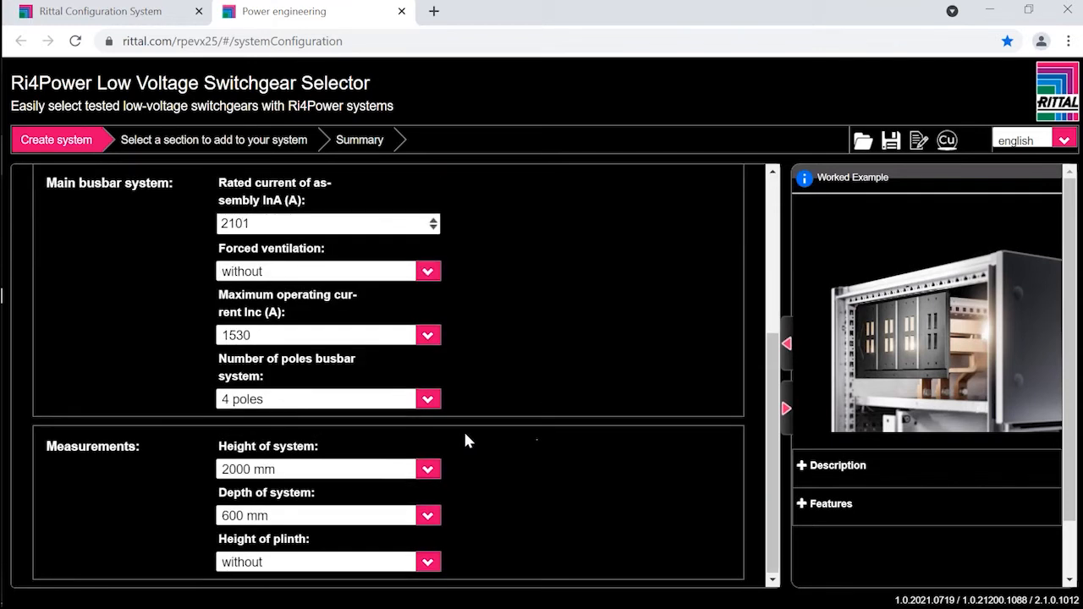
{"action": "left_click", "coordinate": [429, 516]}
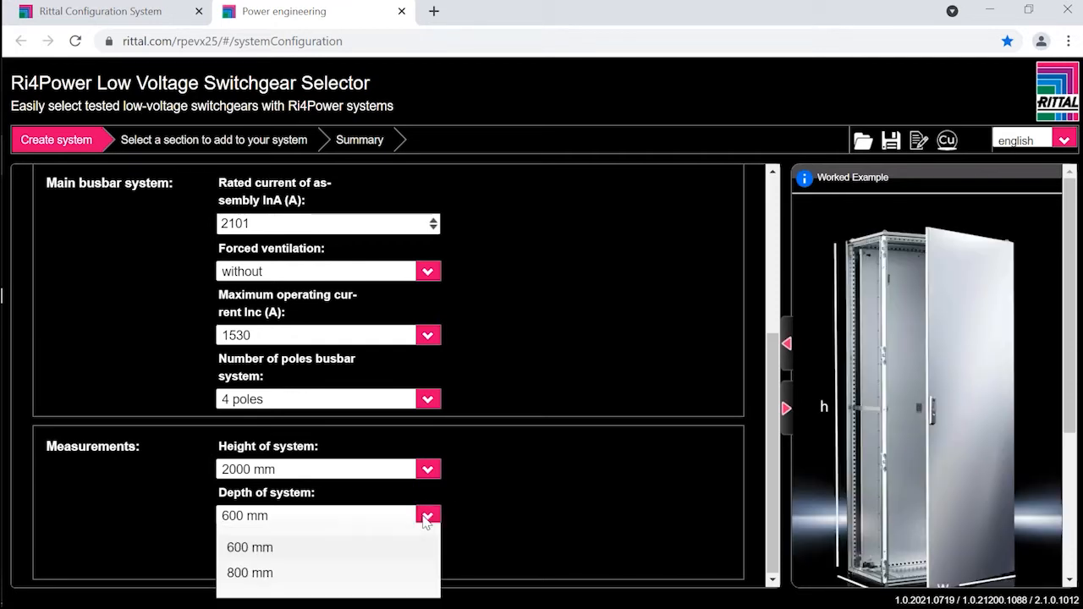
{"action": "left_click", "coordinate": [292, 550]}
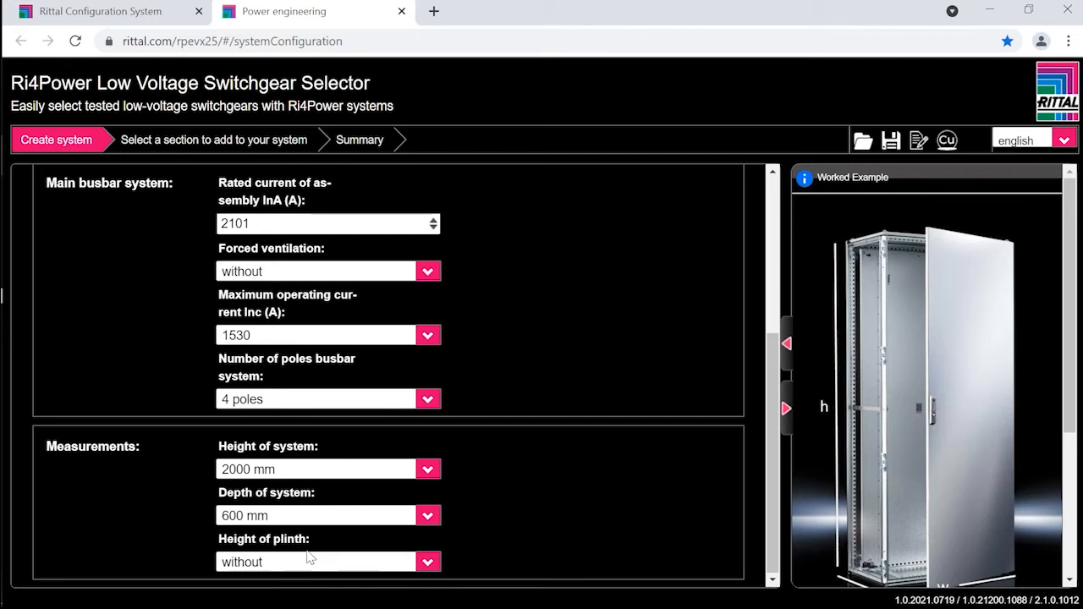
{"action": "left_click", "coordinate": [301, 564]}
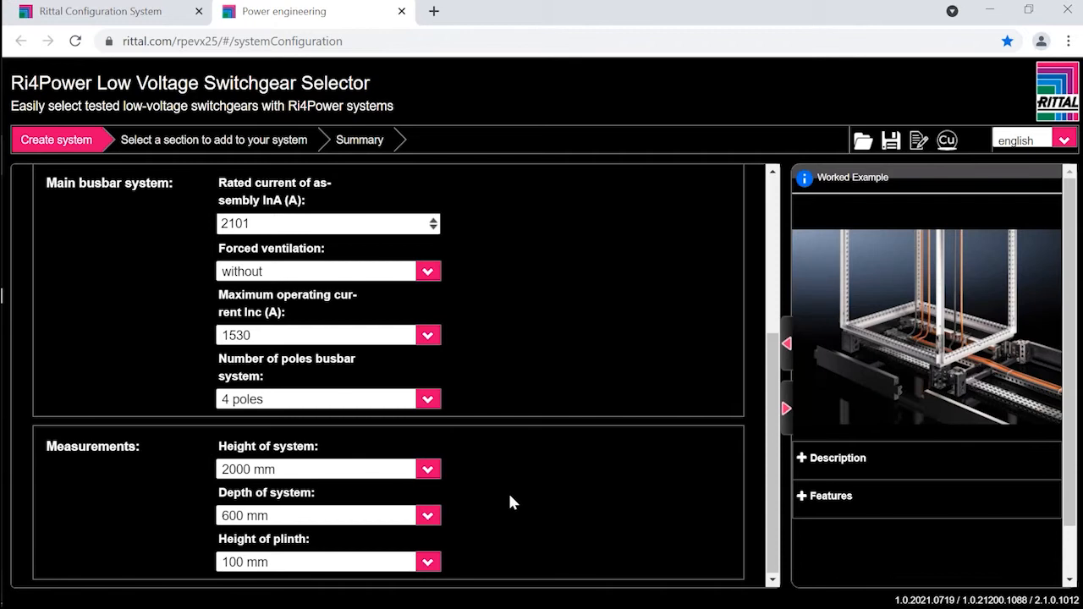
Step: Show the advanced system configuration and set the form separation according to IEC to 4a
{"action": "scroll", "coordinate": [510, 503], "scroll_direction": "up", "scroll_amount": 3}
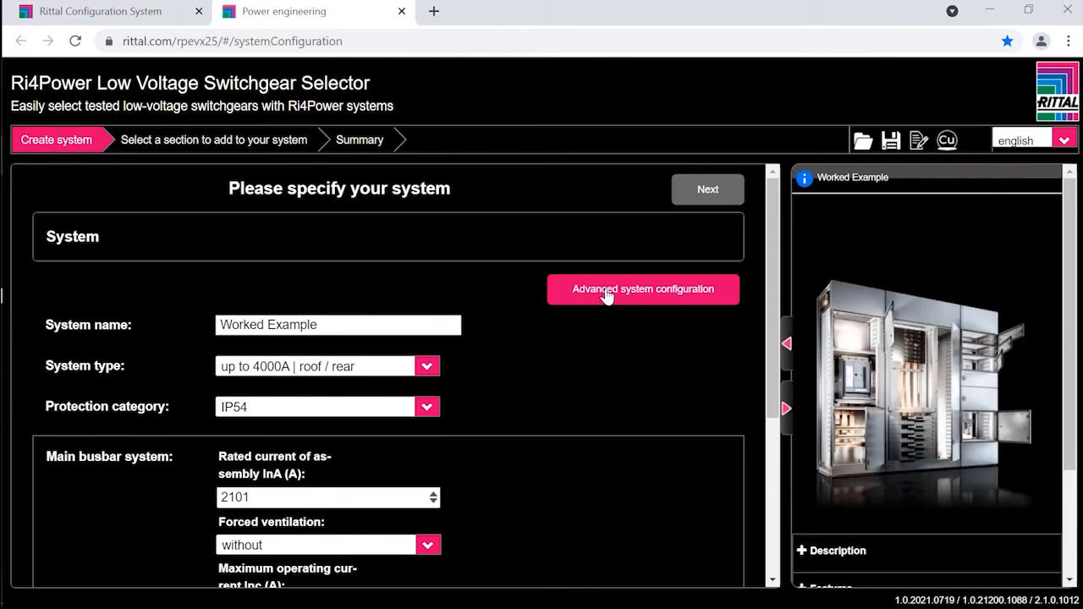
{"action": "left_click", "coordinate": [606, 293]}
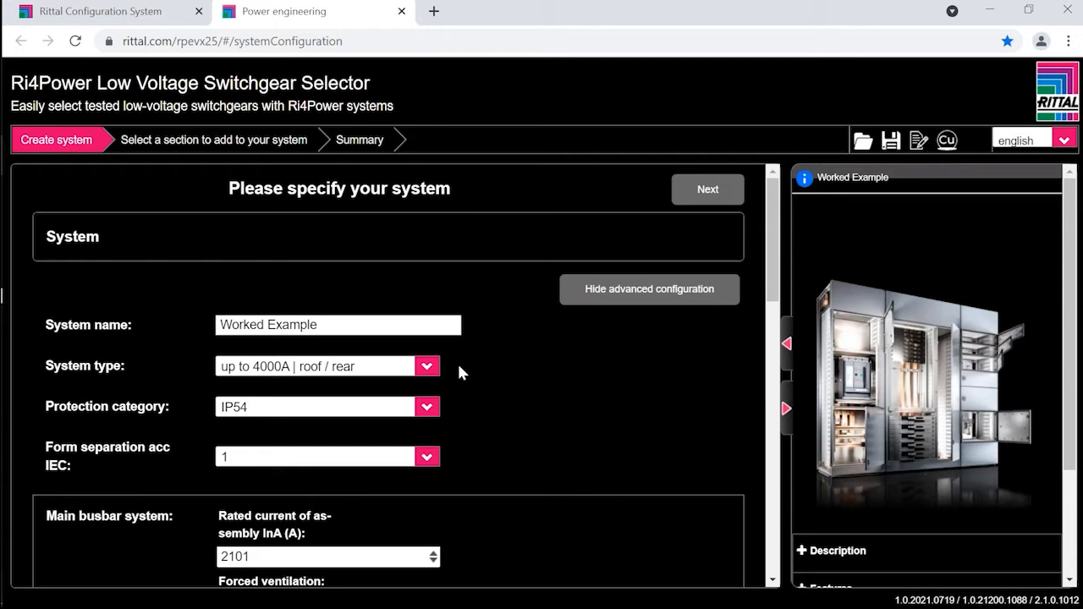
{"action": "left_click", "coordinate": [338, 457]}
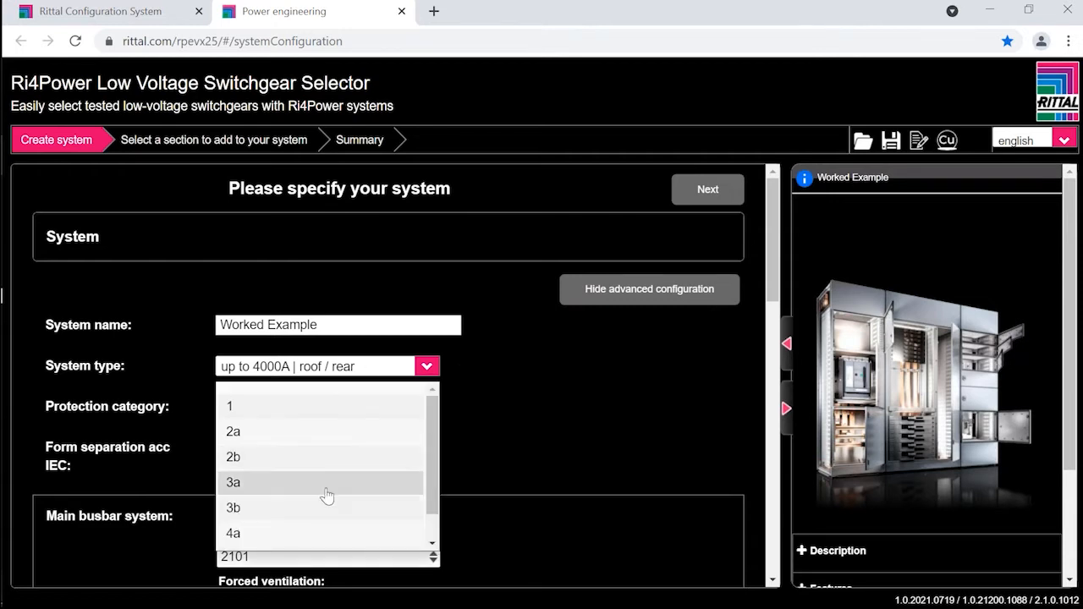
{"action": "left_click", "coordinate": [266, 534]}
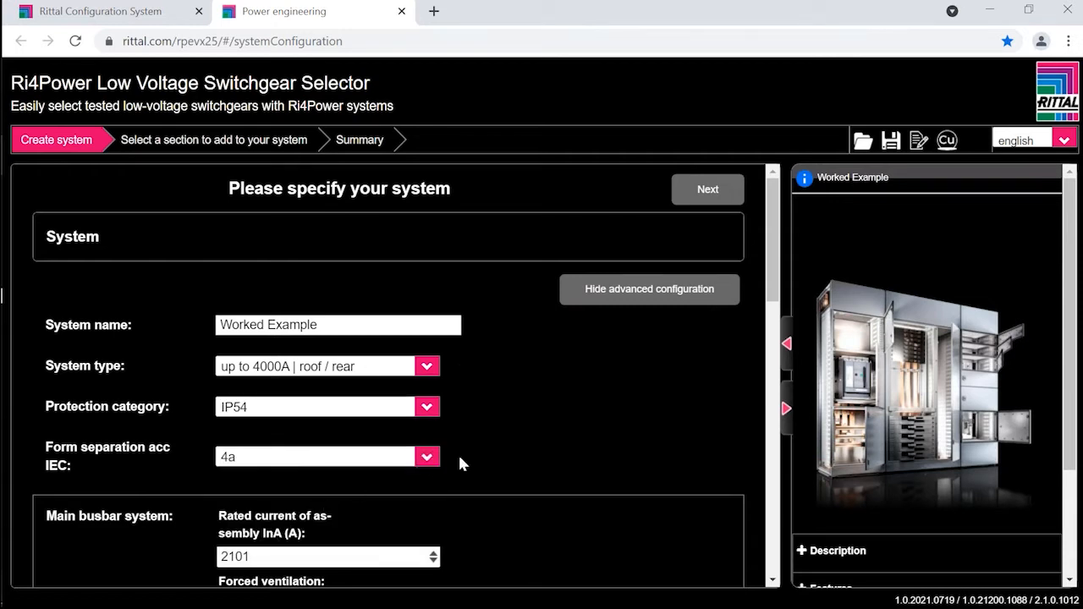
Step: Enter 1600 A as the rated current of assembly InA for the main busbar system
{"action": "scroll", "coordinate": [470, 454], "scroll_direction": "down", "scroll_amount": 1}
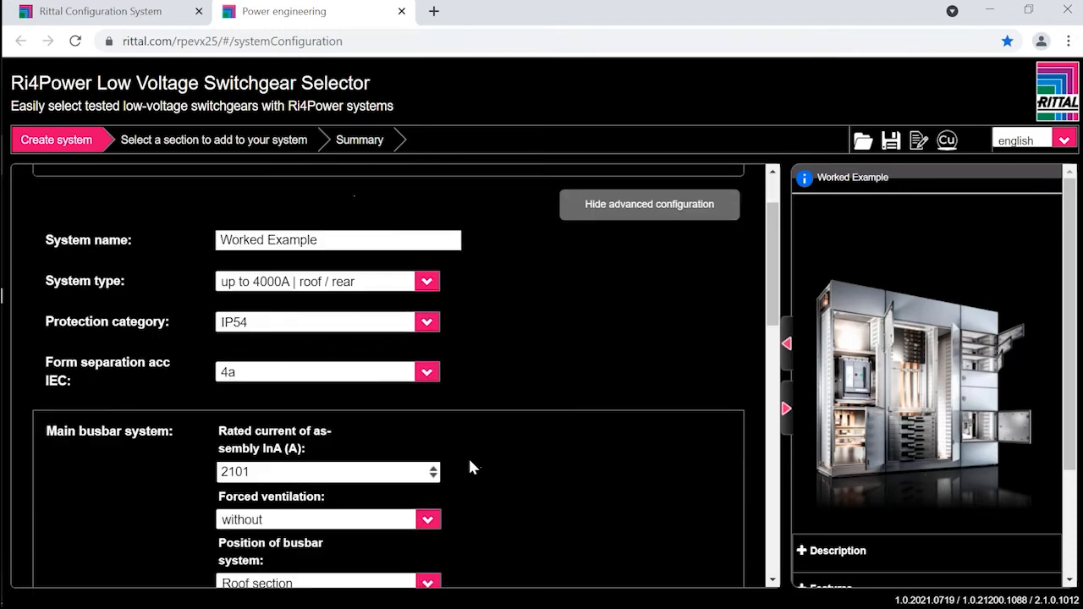
{"action": "scroll", "coordinate": [467, 456], "scroll_direction": "down", "scroll_amount": 1}
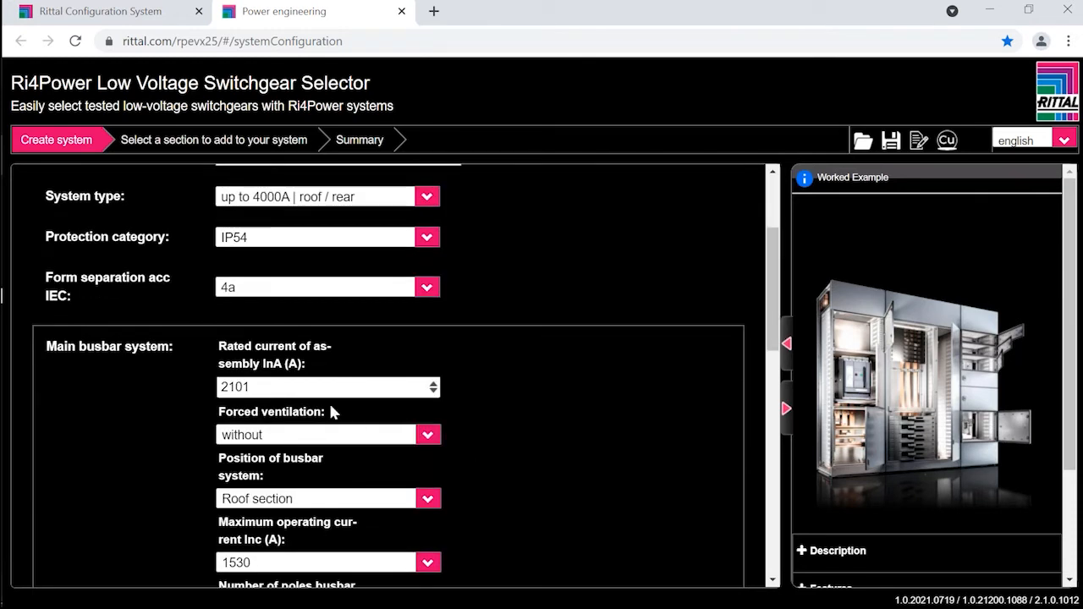
{"action": "double_click", "coordinate": [270, 387]}
{"action": "type", "text": "1600"}
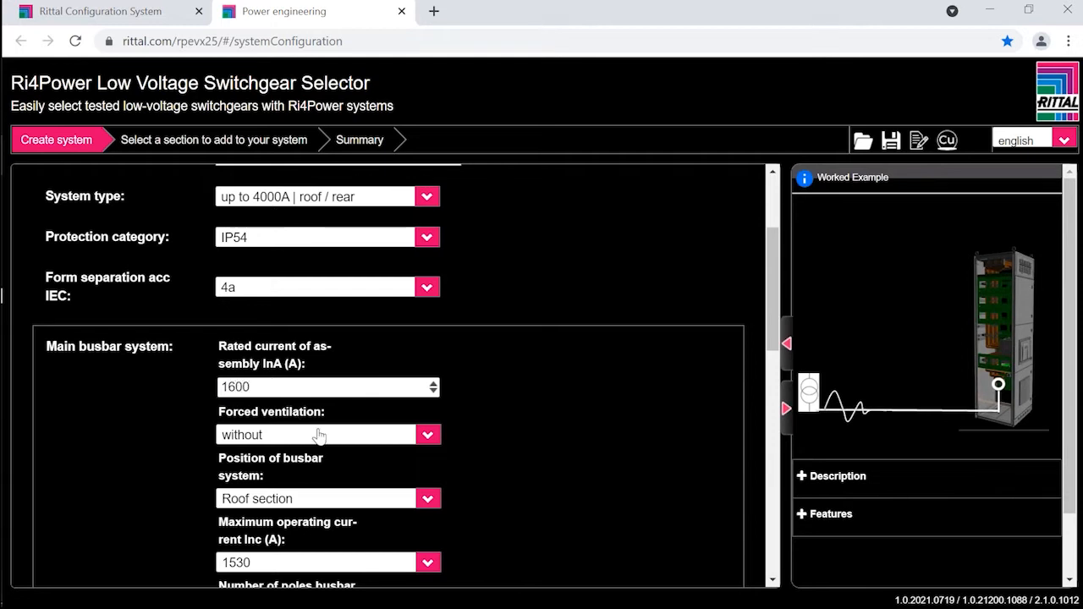
Step: Check the remaining busbar, measurement, PE system and copper settings, and proceed to the section type selection
{"action": "scroll", "coordinate": [318, 435], "scroll_direction": "down", "scroll_amount": 4}
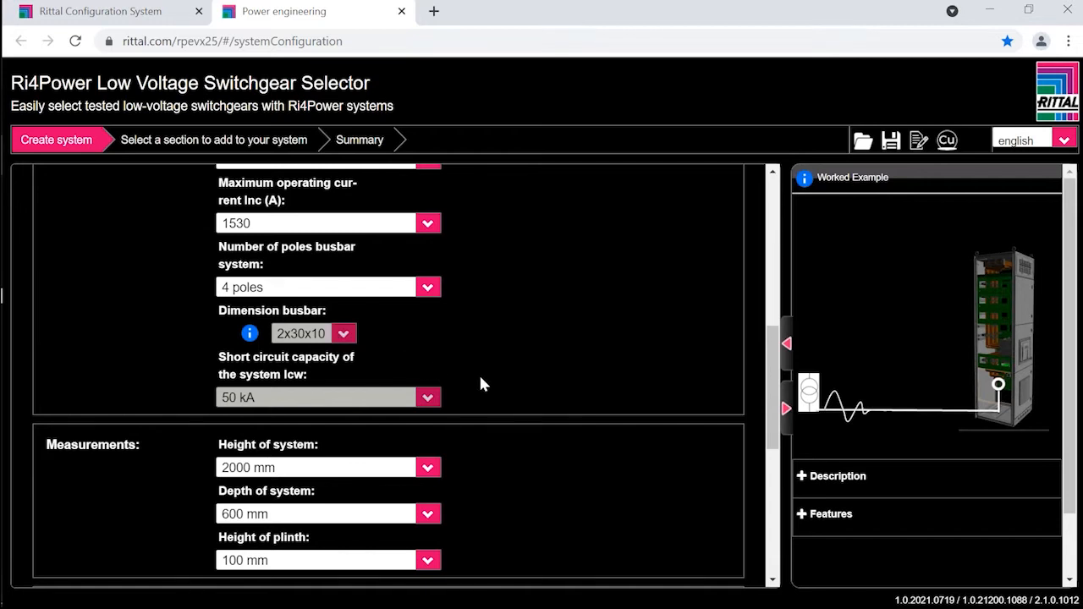
{"action": "scroll", "coordinate": [472, 387], "scroll_direction": "down", "scroll_amount": 1}
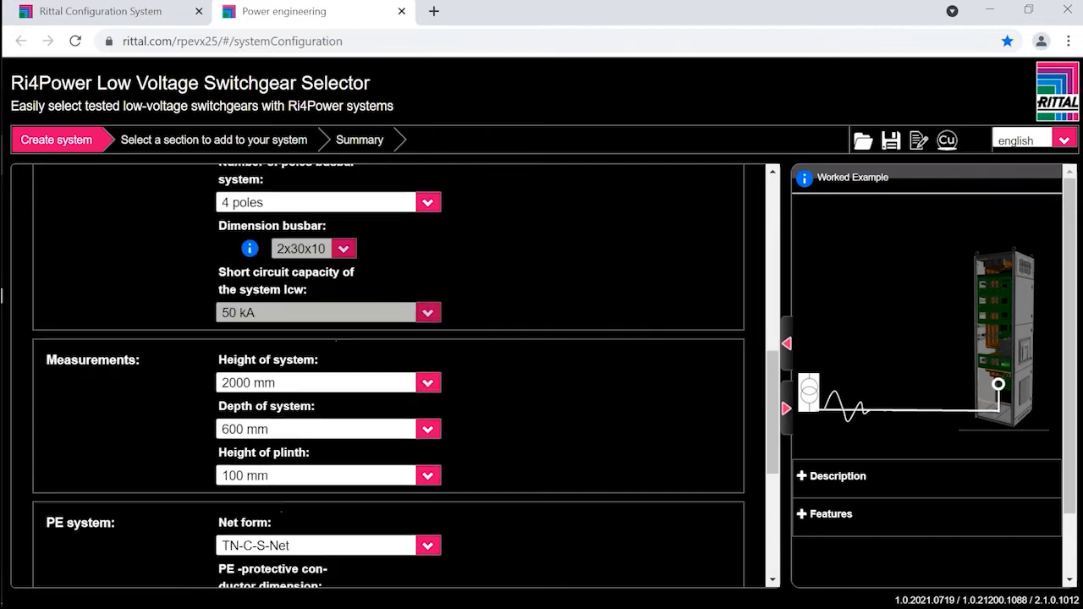
{"action": "scroll", "coordinate": [392, 409], "scroll_direction": "down", "scroll_amount": 2}
{"action": "scroll", "coordinate": [393, 405], "scroll_direction": "down", "scroll_amount": 2}
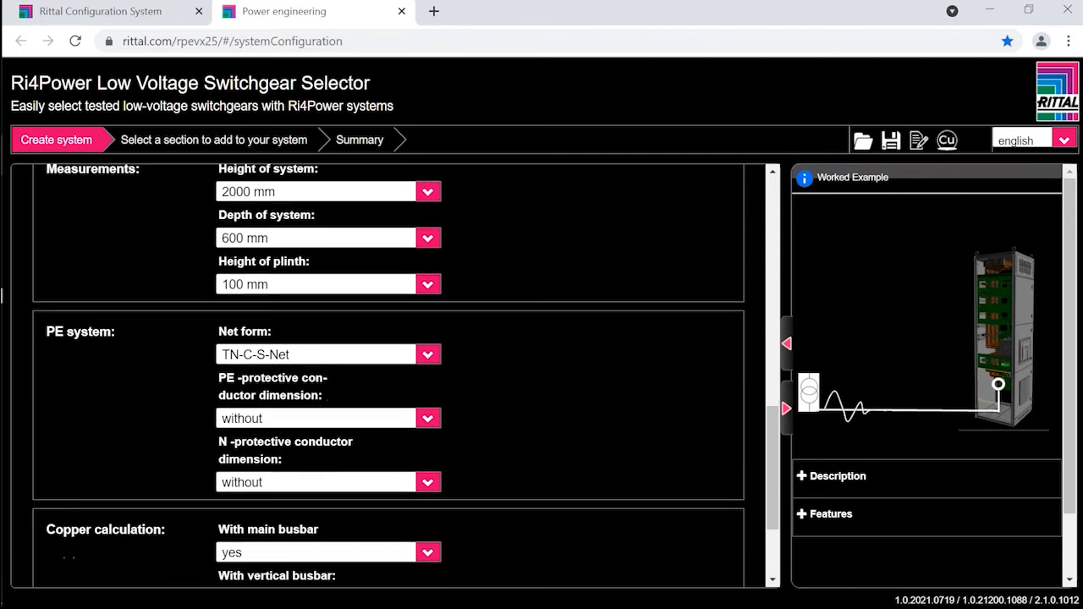
{"action": "scroll", "coordinate": [516, 403], "scroll_direction": "up", "scroll_amount": 3}
{"action": "scroll", "coordinate": [514, 392], "scroll_direction": "up", "scroll_amount": 8}
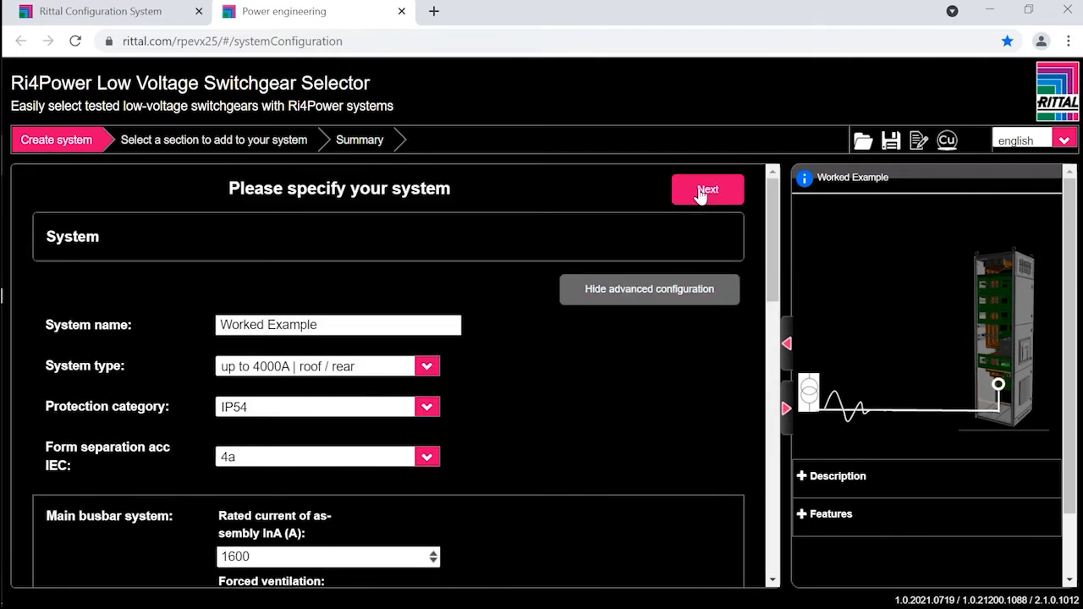
{"action": "left_click", "coordinate": [700, 193]}
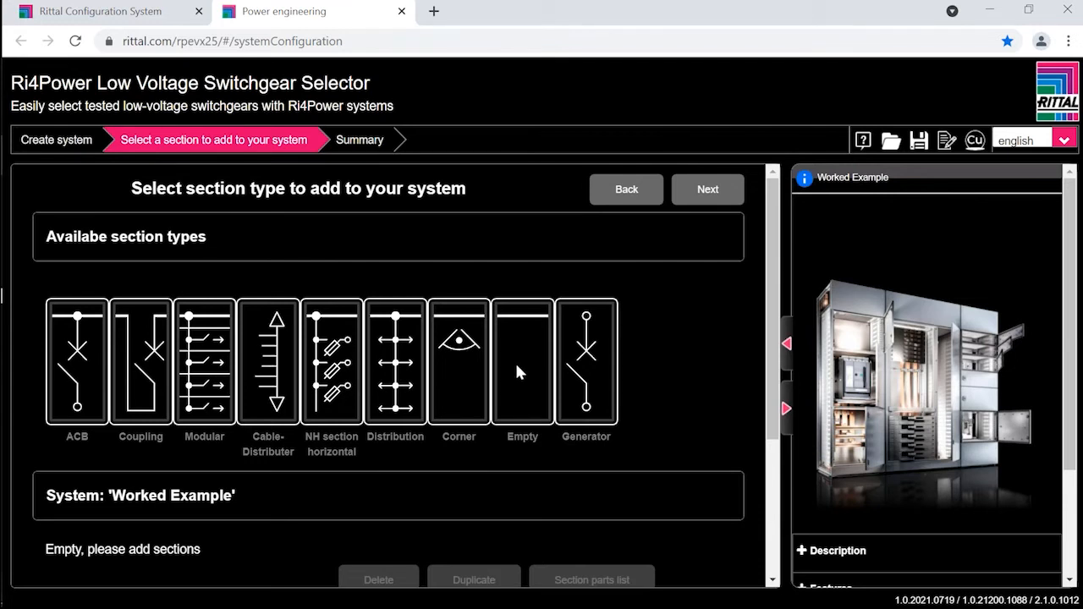
Step: Add one ACB section with a 4-pole device to the system
{"action": "scroll", "coordinate": [516, 371], "scroll_direction": "down", "scroll_amount": 1}
{"action": "scroll", "coordinate": [508, 364], "scroll_direction": "down", "scroll_amount": 2}
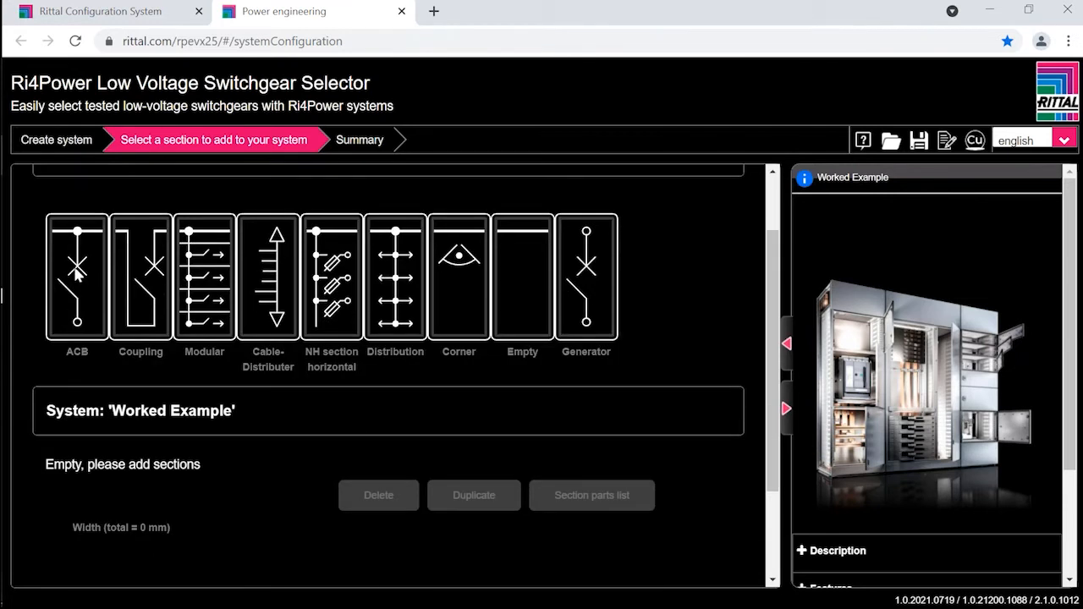
{"action": "left_click", "coordinate": [76, 272]}
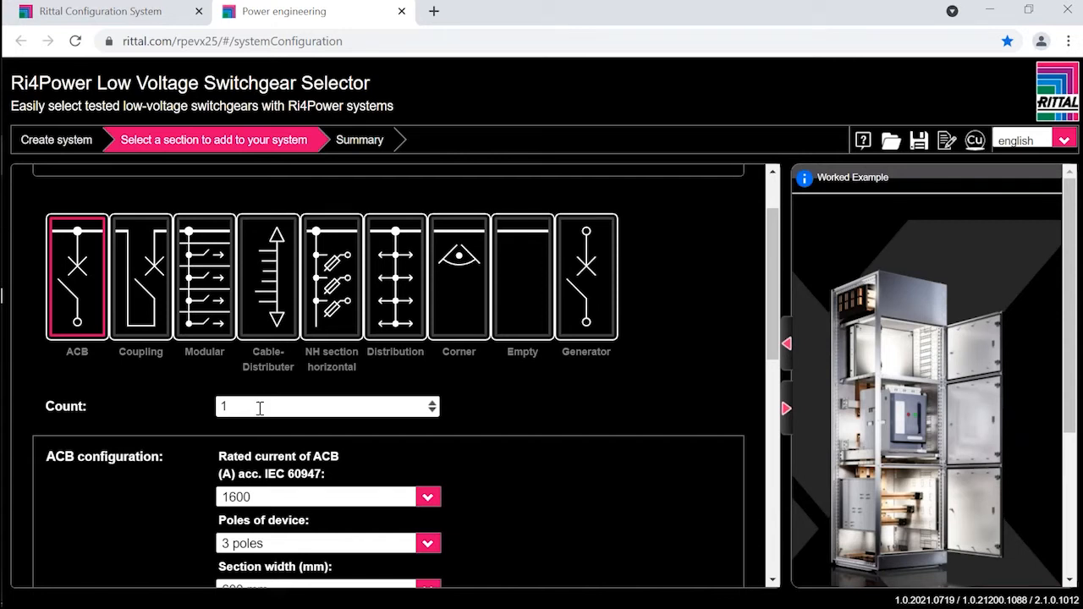
{"action": "scroll", "coordinate": [260, 408], "scroll_direction": "down", "scroll_amount": 2}
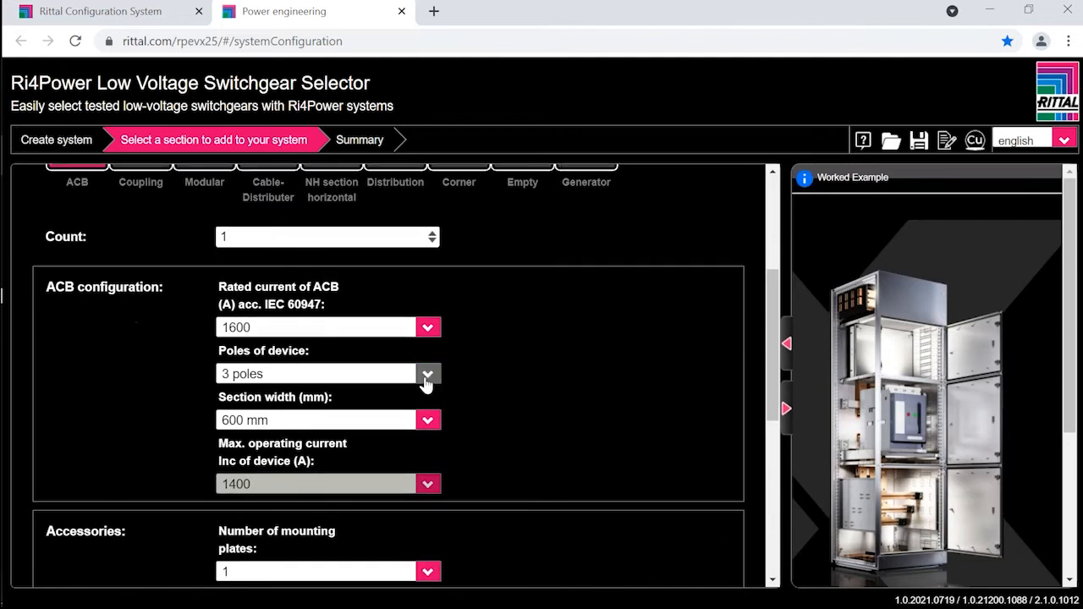
{"action": "left_click", "coordinate": [429, 373]}
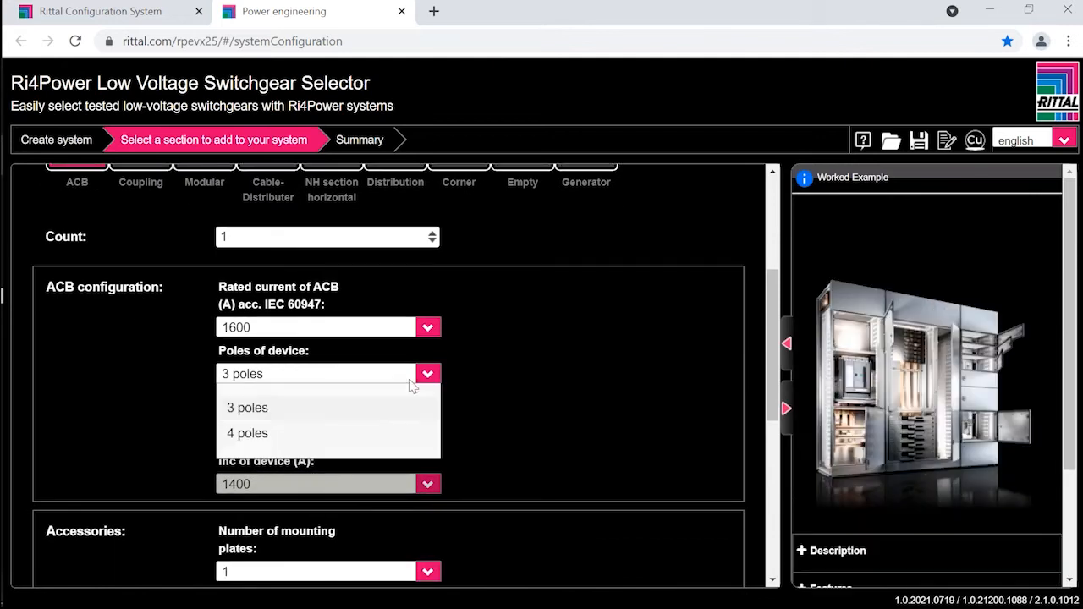
{"action": "left_click", "coordinate": [257, 435]}
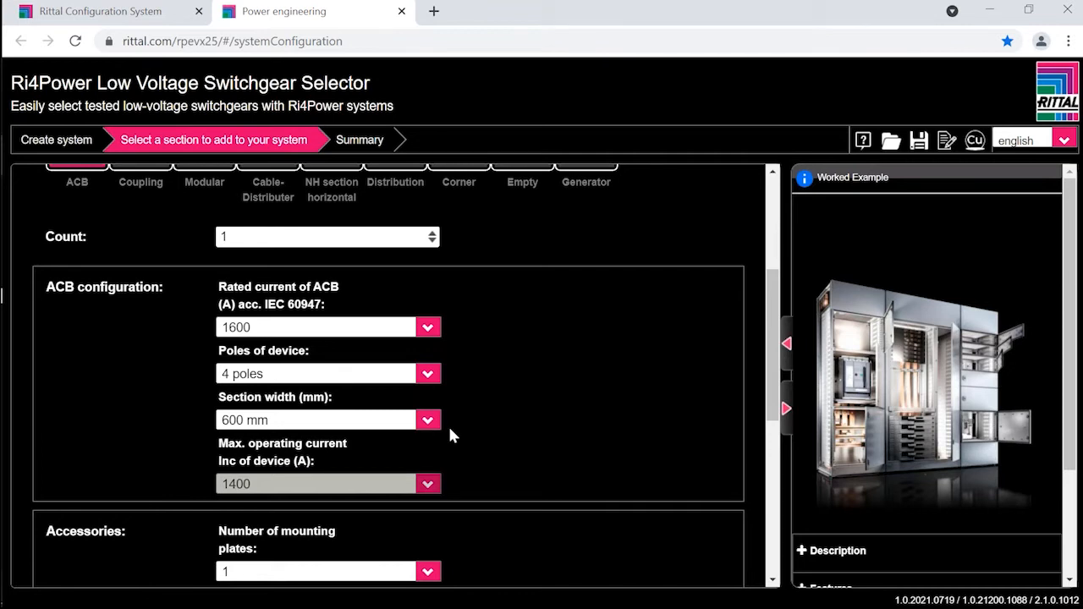
{"action": "scroll", "coordinate": [410, 360], "scroll_direction": "down", "scroll_amount": 2}
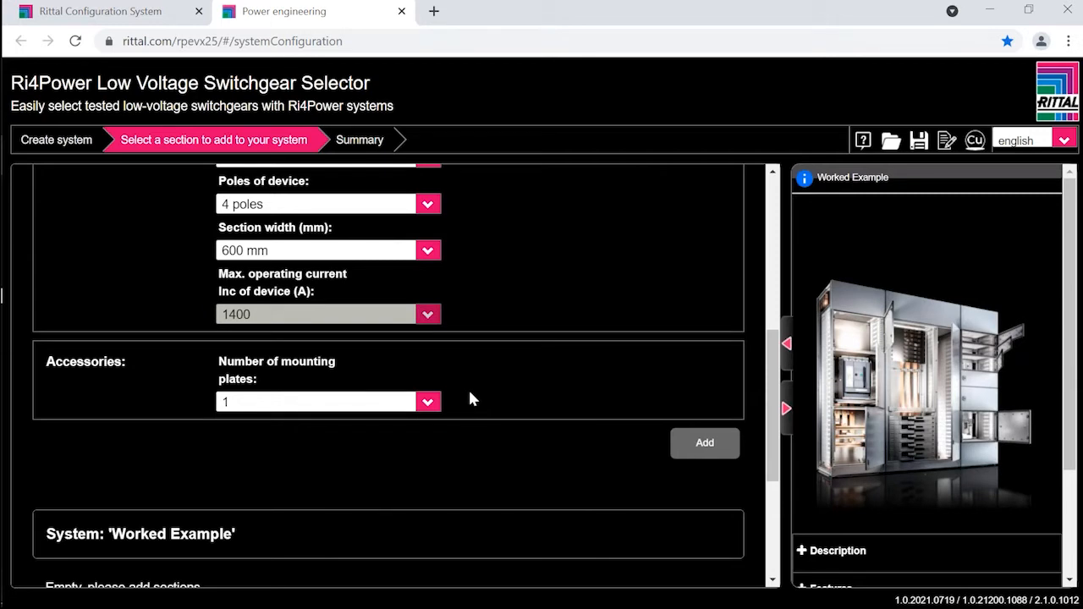
{"action": "left_click", "coordinate": [702, 445]}
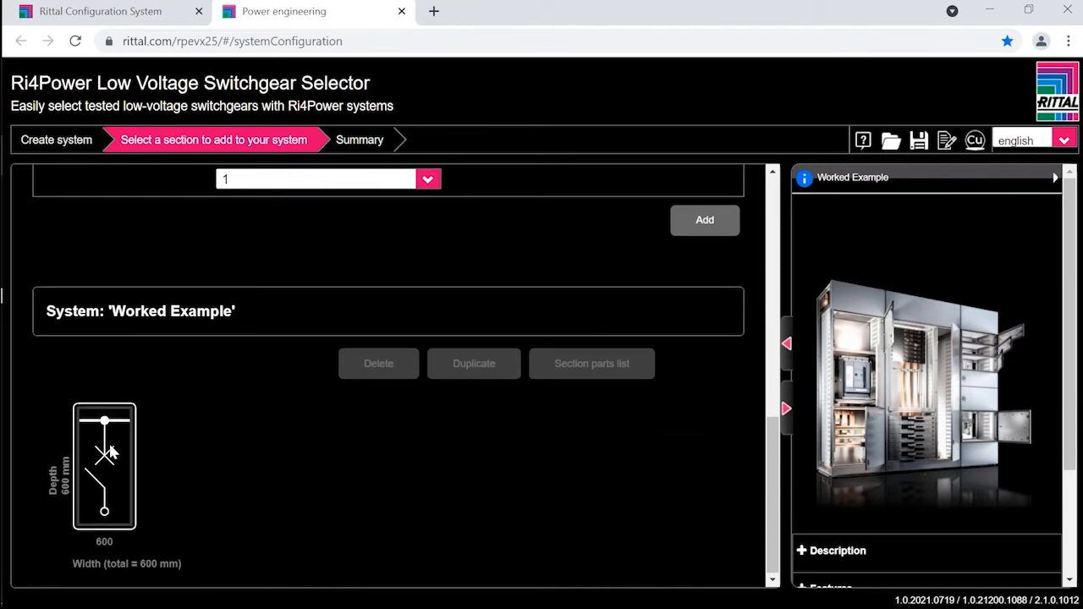
Step: Open the detailed configuration of the ACB section and name the section "Incoming No 1"
{"action": "left_click", "coordinate": [111, 453]}
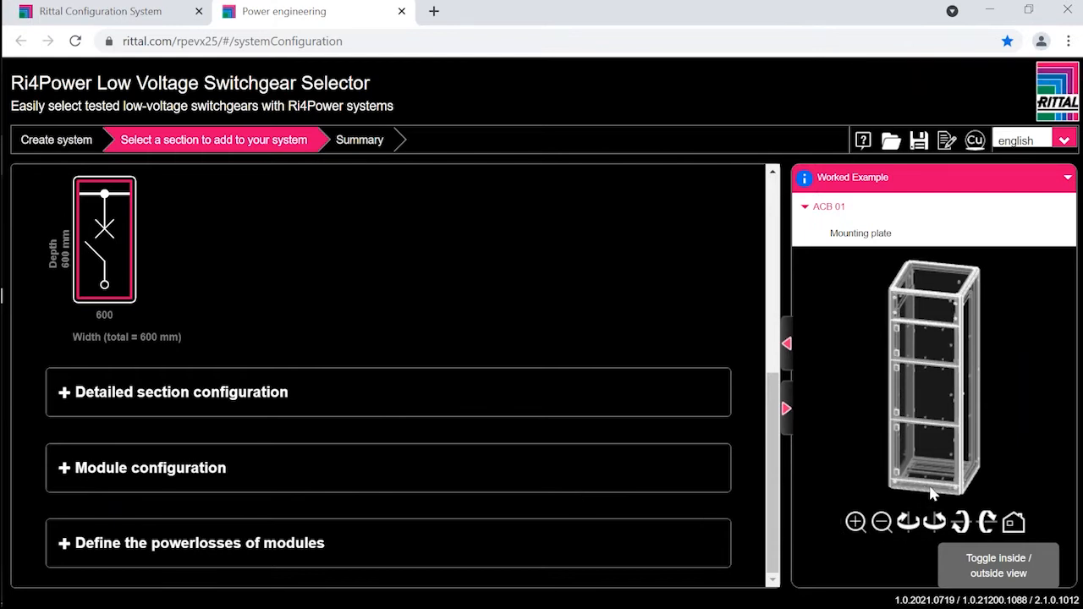
{"action": "left_click_drag", "start_coordinate": [930, 494], "coordinate": [897, 484]}
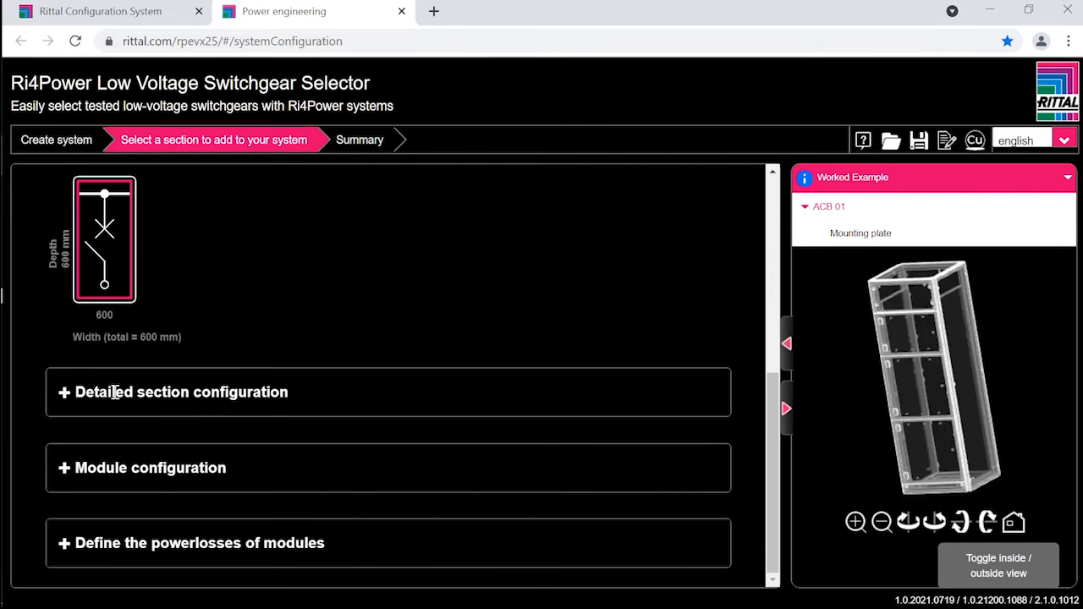
{"action": "double_click", "coordinate": [115, 393]}
{"action": "left_click", "coordinate": [192, 413]}
{"action": "type", "text": "Inco"}
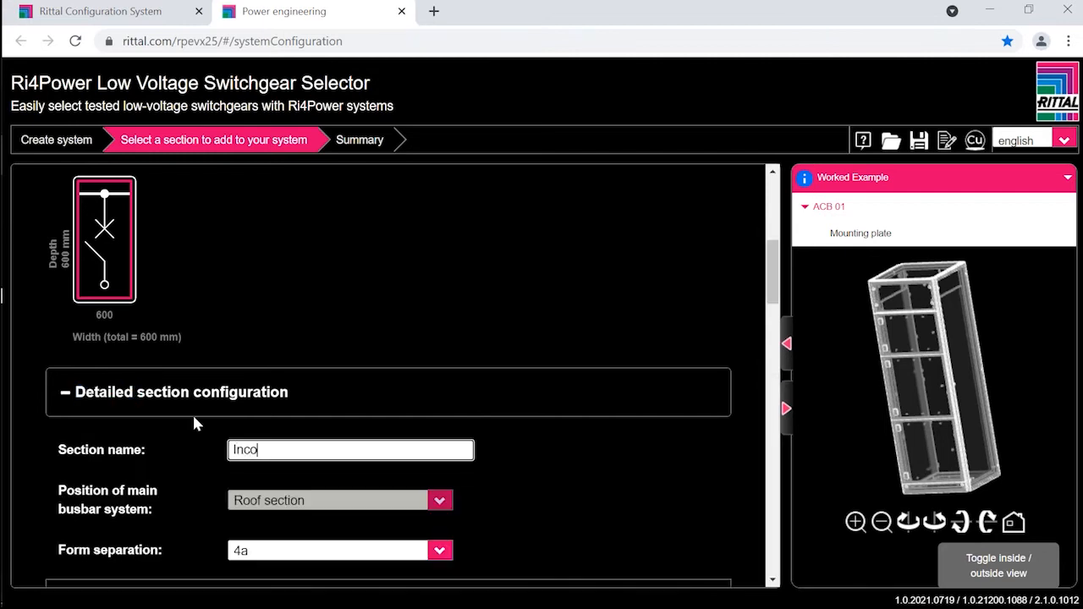
{"action": "type", "text": "ming No 1"}
Step: Set the ACB manufacturer of the Incoming No 1 section to Siemens
{"action": "scroll", "coordinate": [261, 541], "scroll_direction": "down", "scroll_amount": 3}
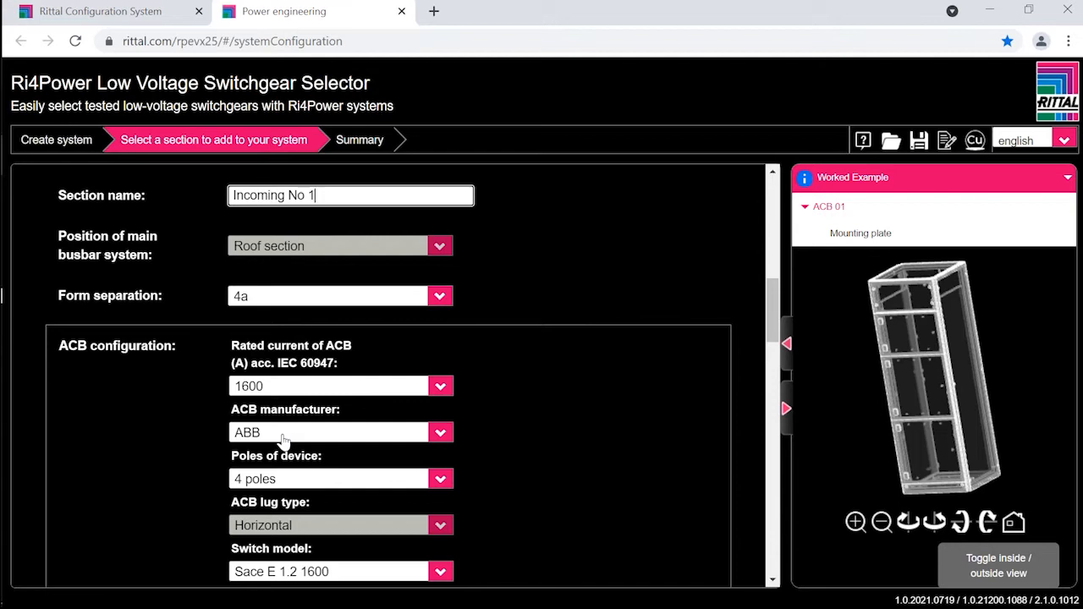
{"action": "left_click", "coordinate": [439, 435]}
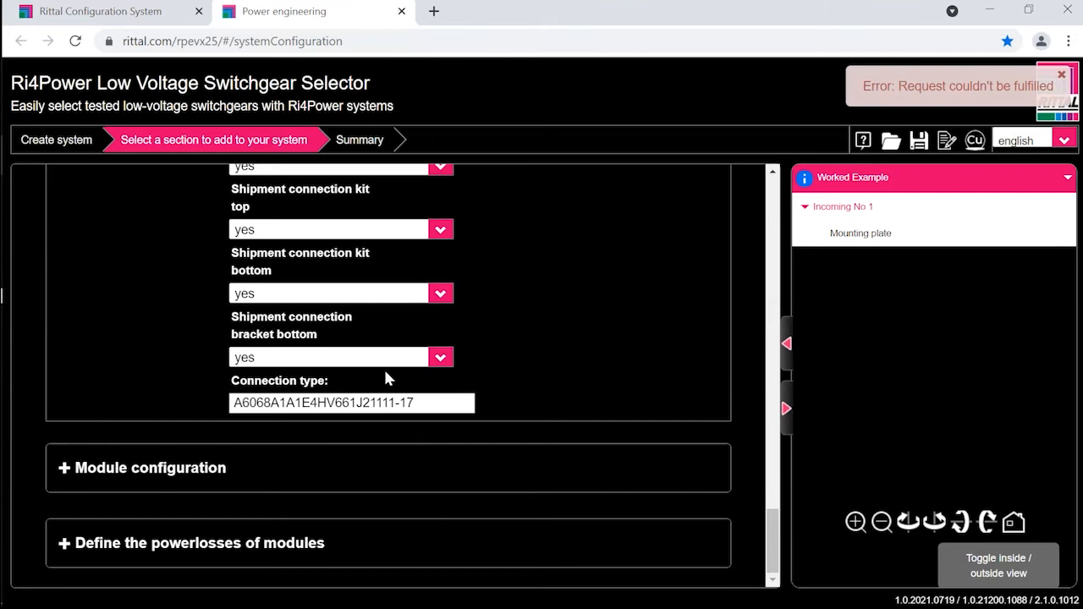
{"action": "scroll", "coordinate": [387, 344], "scroll_direction": "up", "scroll_amount": 2}
{"action": "scroll", "coordinate": [385, 347], "scroll_direction": "up", "scroll_amount": 7}
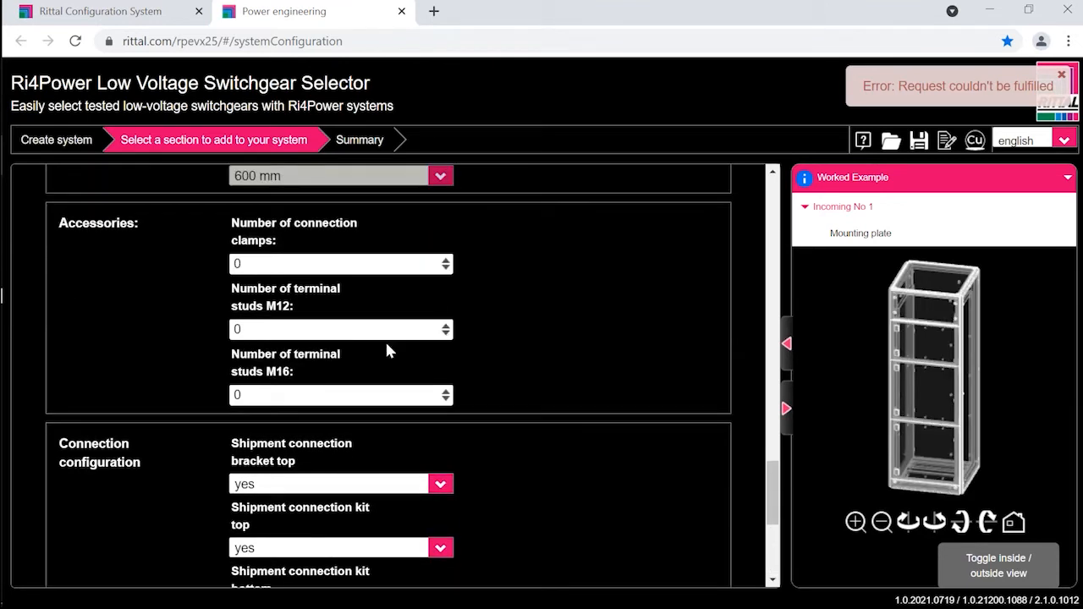
{"action": "scroll", "coordinate": [378, 356], "scroll_direction": "up", "scroll_amount": 5}
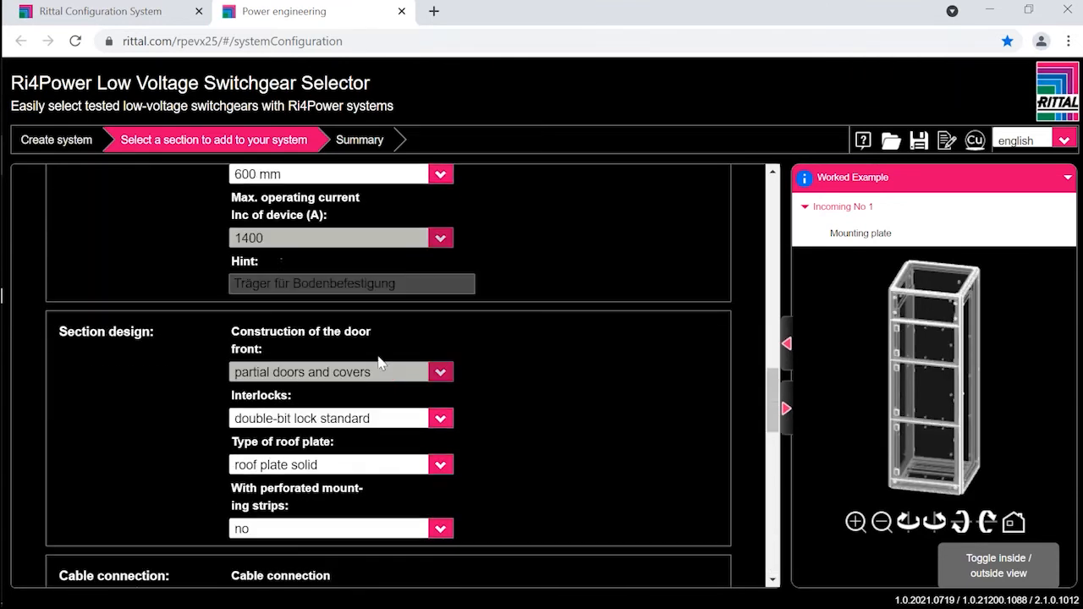
{"action": "scroll", "coordinate": [385, 372], "scroll_direction": "up", "scroll_amount": 2}
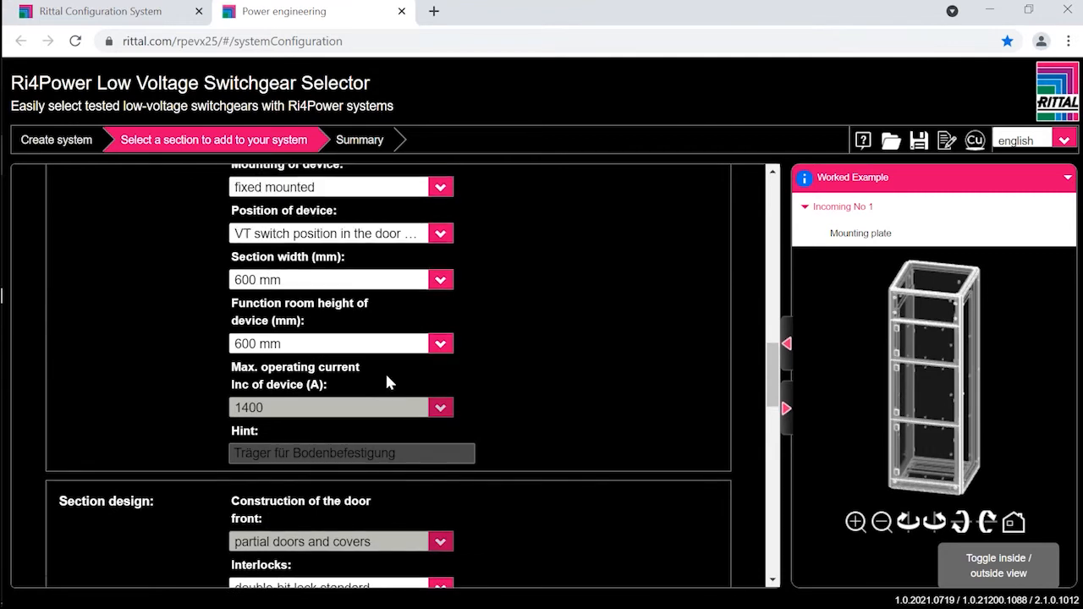
{"action": "scroll", "coordinate": [377, 381], "scroll_direction": "down", "scroll_amount": 5}
{"action": "scroll", "coordinate": [373, 380], "scroll_direction": "down", "scroll_amount": 3}
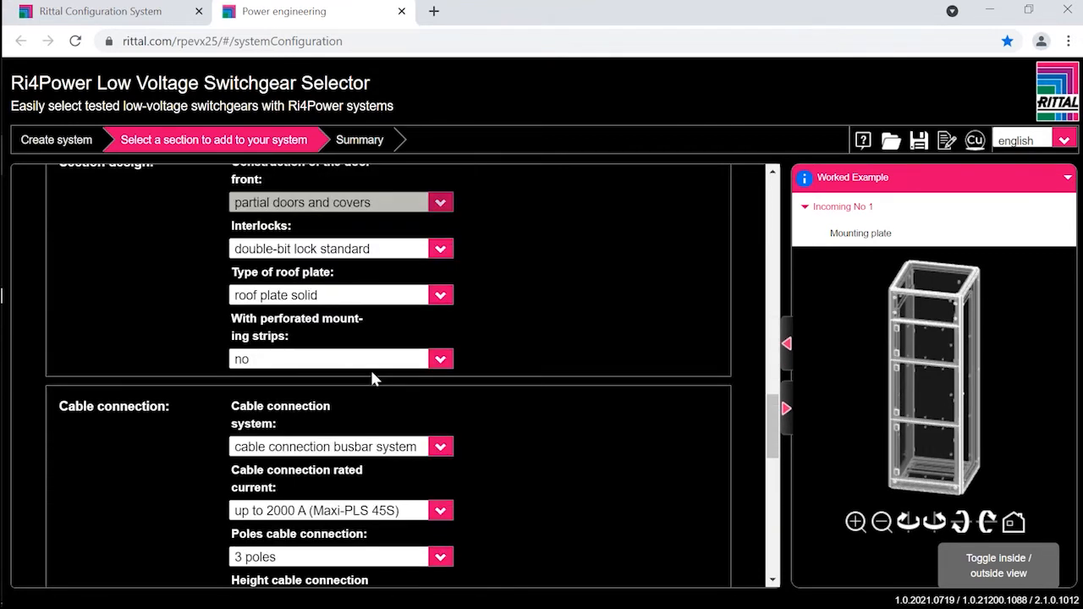
{"action": "scroll", "coordinate": [370, 372], "scroll_direction": "up", "scroll_amount": 5}
{"action": "scroll", "coordinate": [370, 378], "scroll_direction": "up", "scroll_amount": 5}
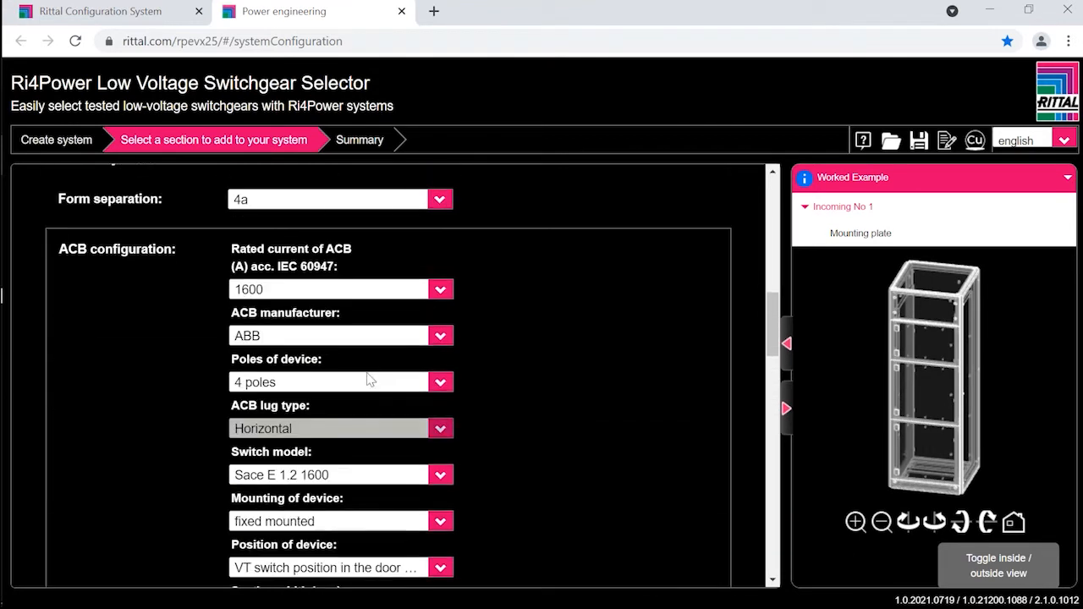
{"action": "left_click", "coordinate": [440, 341]}
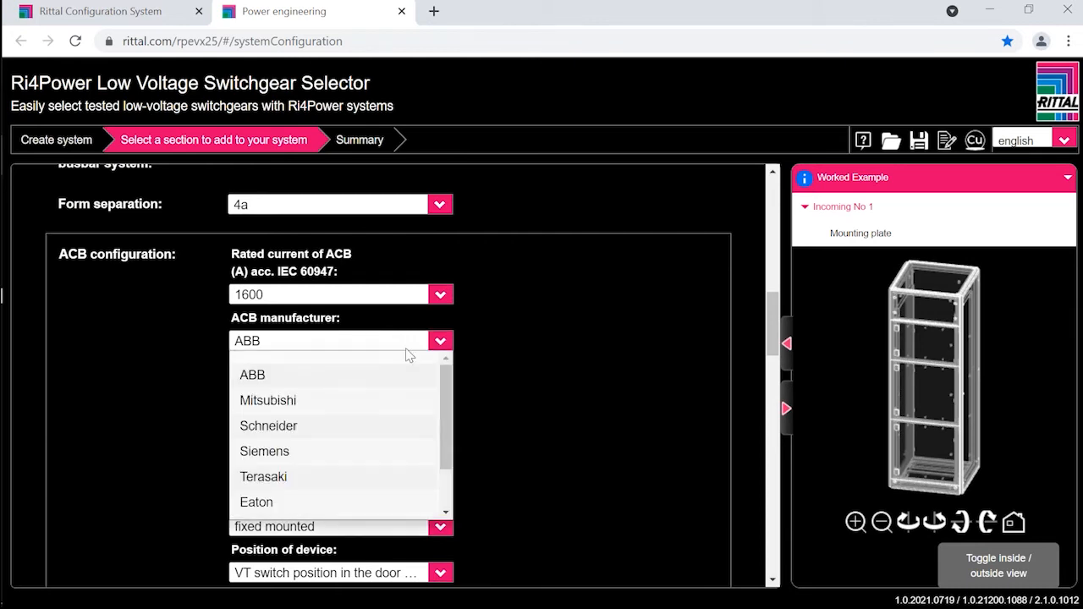
{"action": "left_click", "coordinate": [265, 451]}
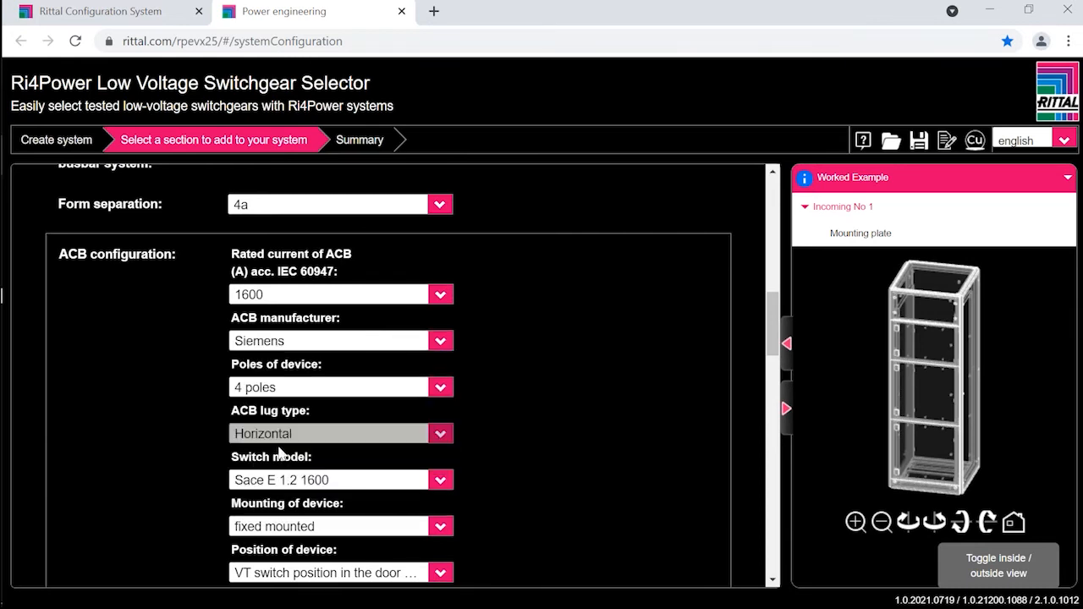
Step: Set the poles of the cable connection to 4 poles for the Incoming No 1 section
{"action": "scroll", "coordinate": [300, 401], "scroll_direction": "down", "scroll_amount": 5}
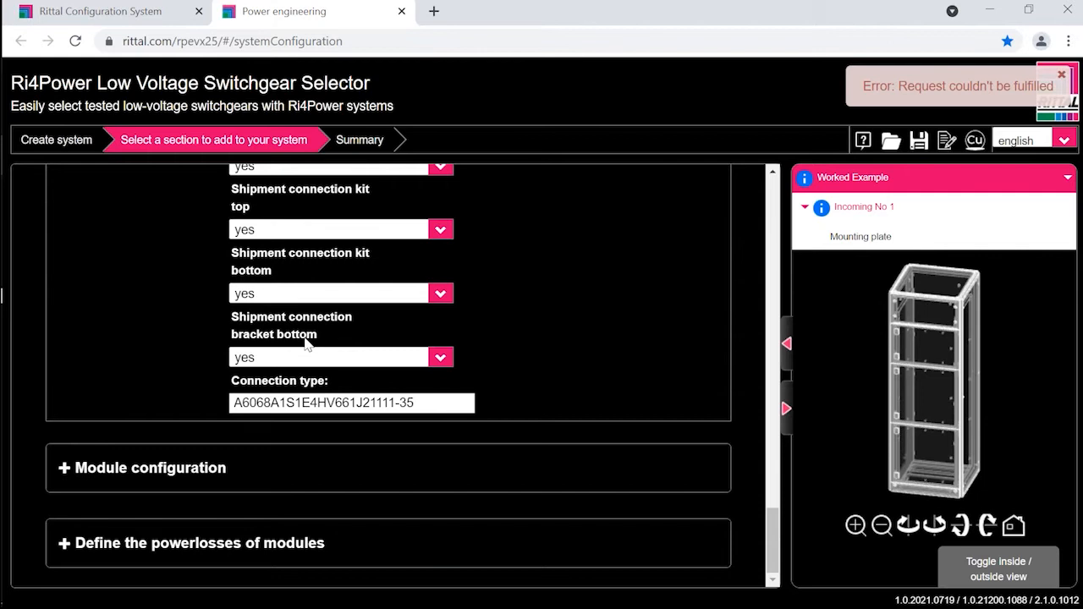
{"action": "scroll", "coordinate": [307, 343], "scroll_direction": "up", "scroll_amount": 5}
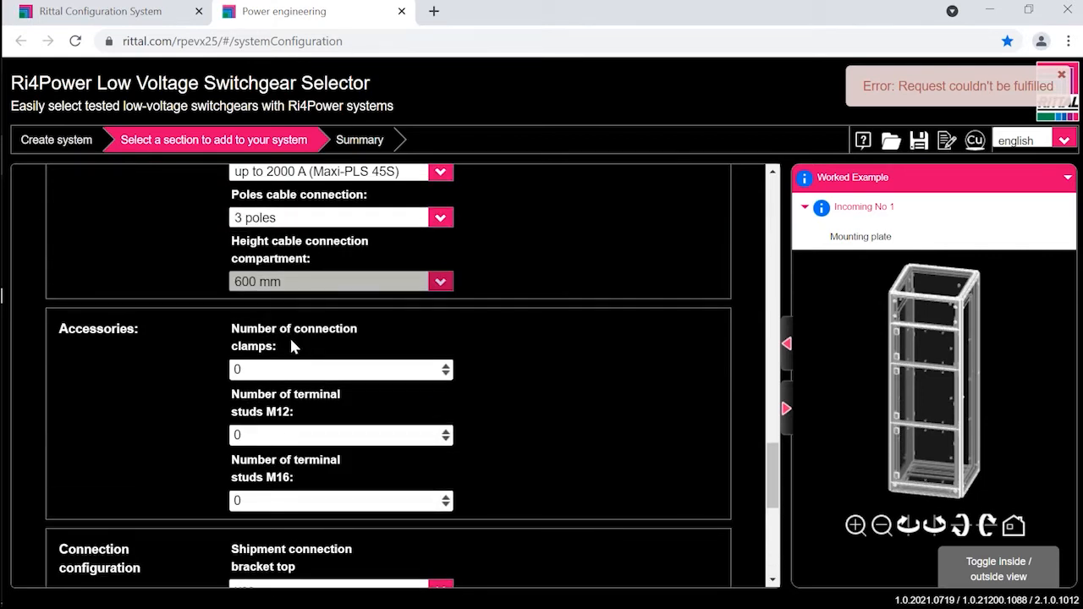
{"action": "scroll", "coordinate": [292, 345], "scroll_direction": "up", "scroll_amount": 3}
{"action": "scroll", "coordinate": [428, 398], "scroll_direction": "down", "scroll_amount": 1}
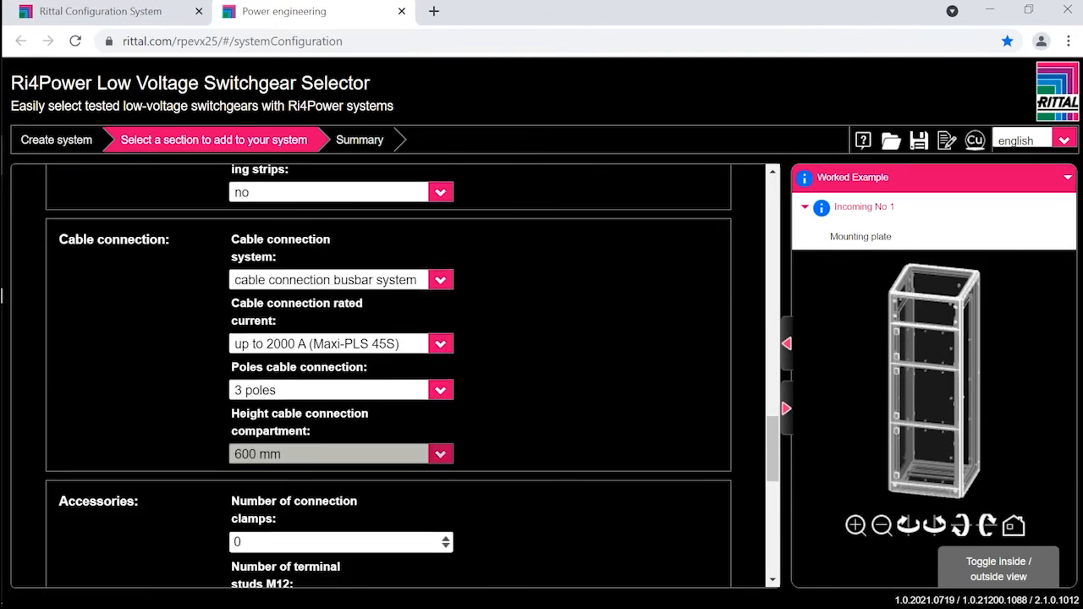
{"action": "left_click", "coordinate": [439, 391]}
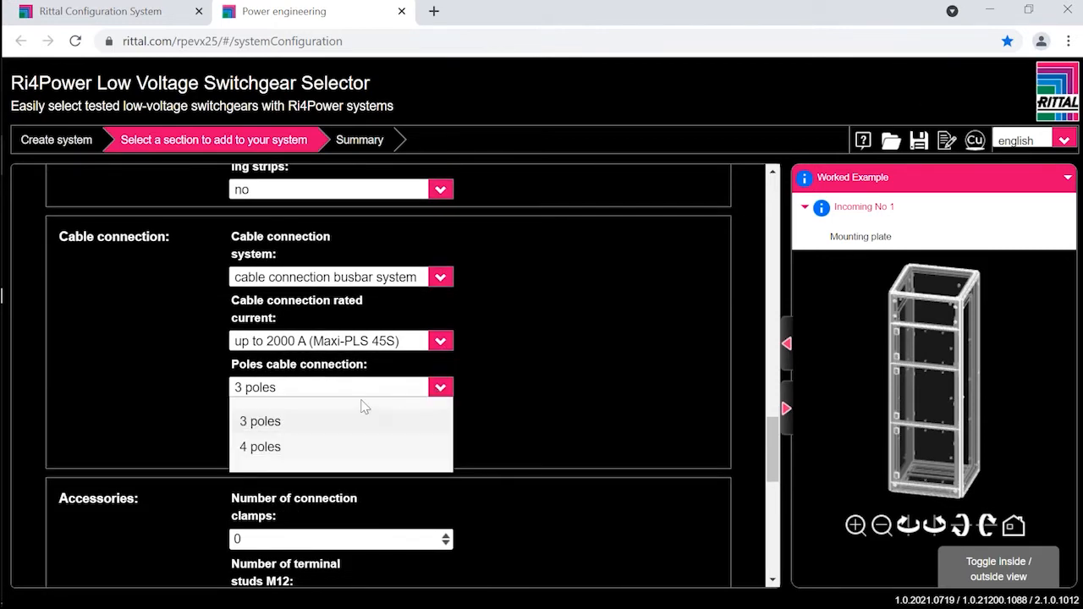
{"action": "left_click", "coordinate": [283, 449]}
{"action": "scroll", "coordinate": [372, 389], "scroll_direction": "down", "scroll_amount": 8}
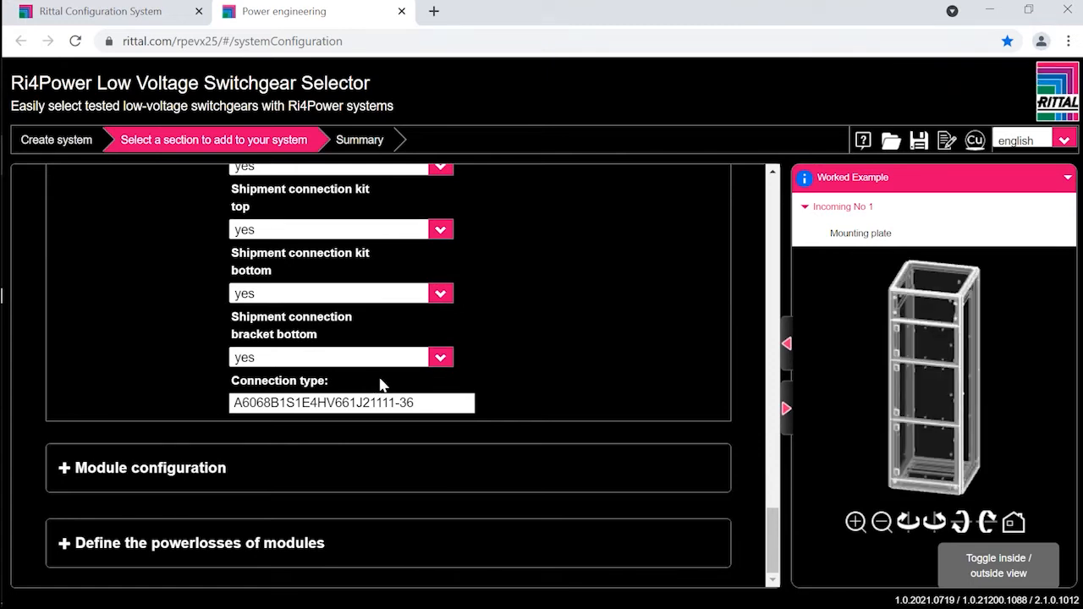
Step: Return to the available section types and choose Modular as the section to add
{"action": "scroll", "coordinate": [498, 371], "scroll_direction": "up", "scroll_amount": 3}
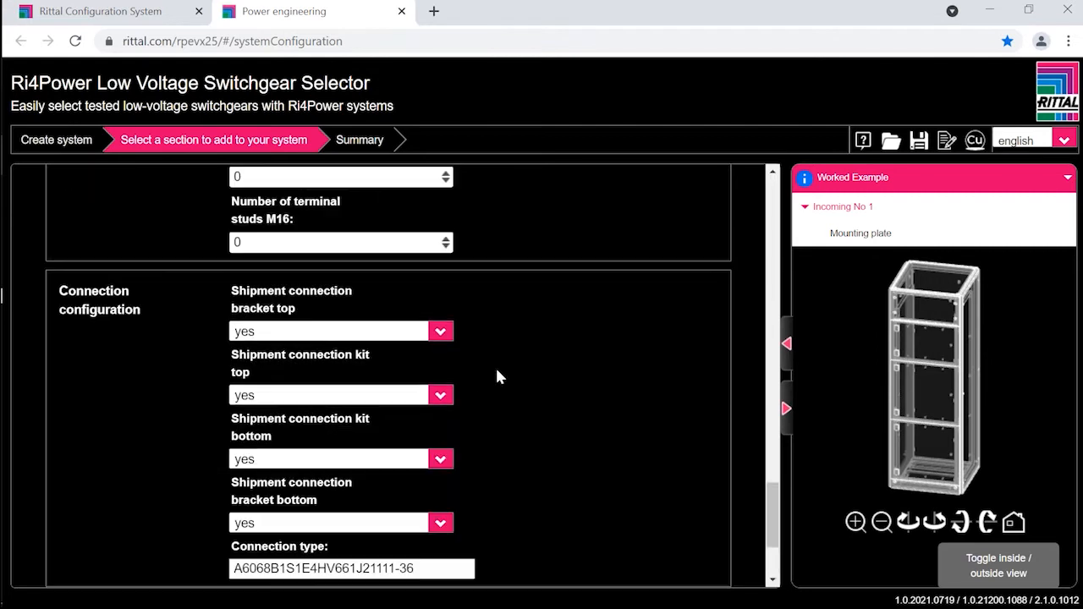
{"action": "scroll", "coordinate": [499, 373], "scroll_direction": "up", "scroll_amount": 10}
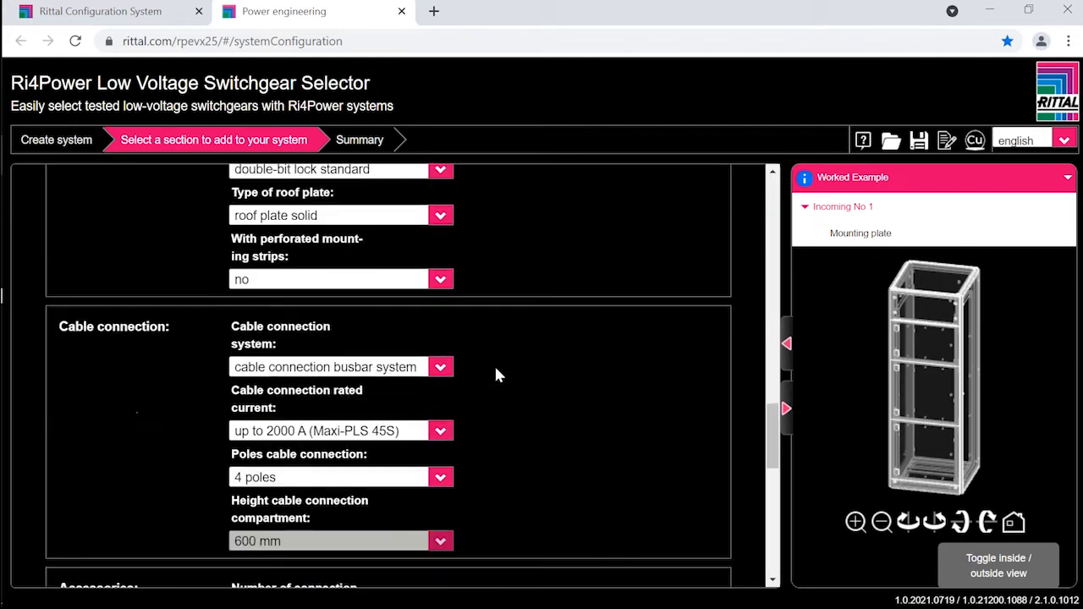
{"action": "scroll", "coordinate": [497, 368], "scroll_direction": "up", "scroll_amount": 15}
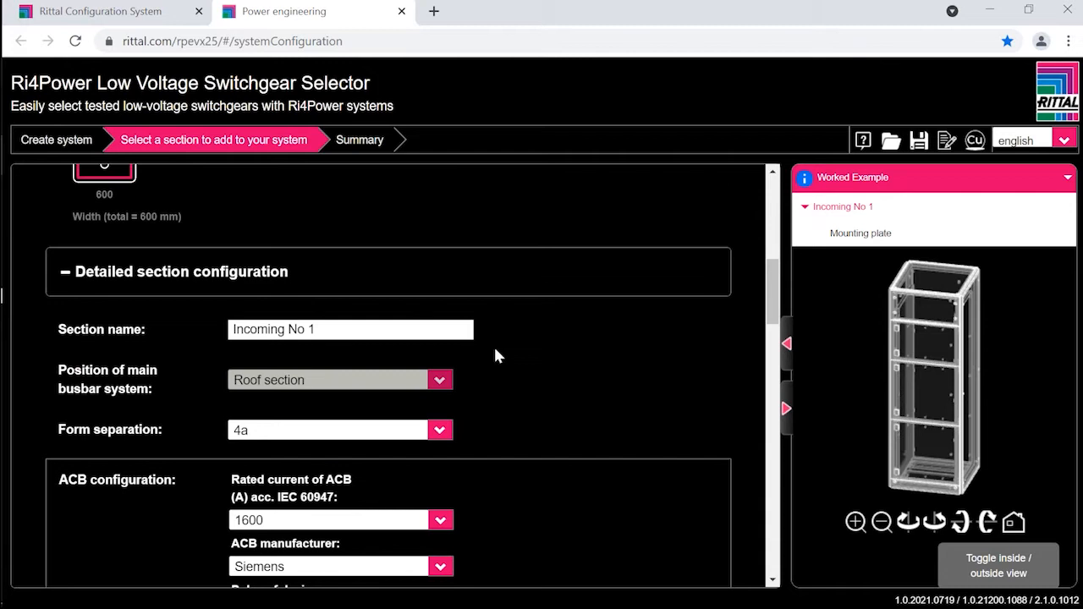
{"action": "scroll", "coordinate": [501, 355], "scroll_direction": "up", "scroll_amount": 2}
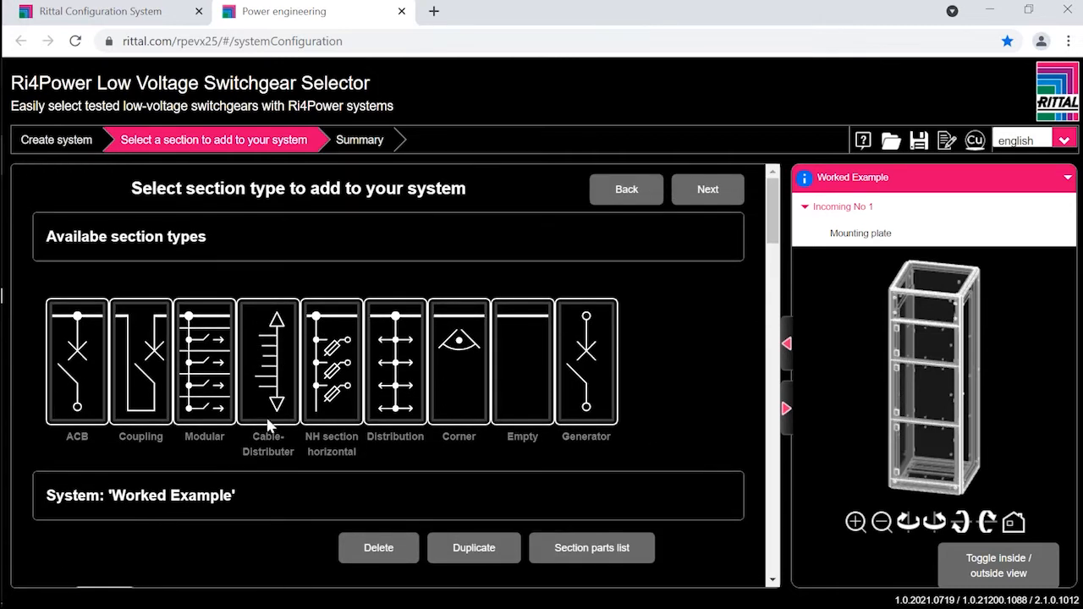
{"action": "left_click", "coordinate": [204, 362]}
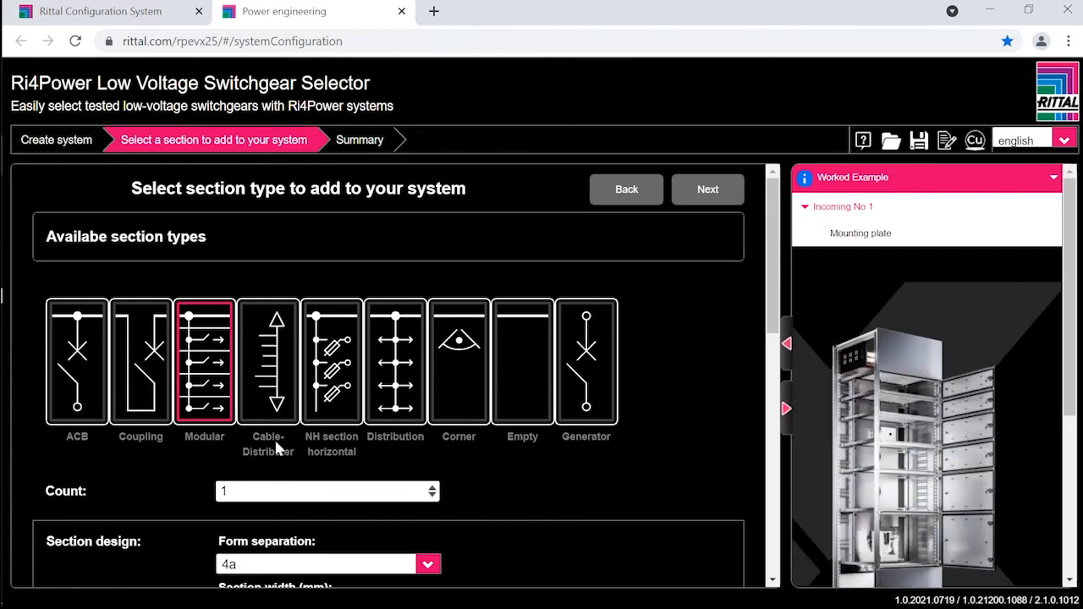
Step: Set the vertical busbar's rated current to 800A - 1x30x10 and add one modular section with 3 compartments to the system
{"action": "scroll", "coordinate": [276, 440], "scroll_direction": "down", "scroll_amount": 1}
{"action": "scroll", "coordinate": [280, 451], "scroll_direction": "down", "scroll_amount": 2}
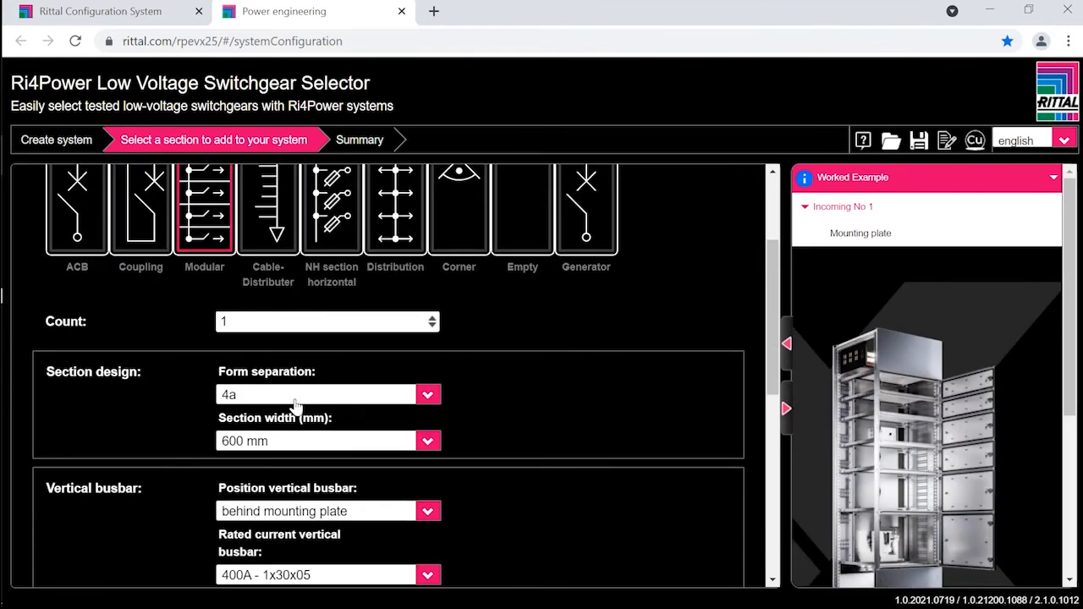
{"action": "scroll", "coordinate": [298, 403], "scroll_direction": "down", "scroll_amount": 1}
{"action": "scroll", "coordinate": [300, 373], "scroll_direction": "down", "scroll_amount": 2}
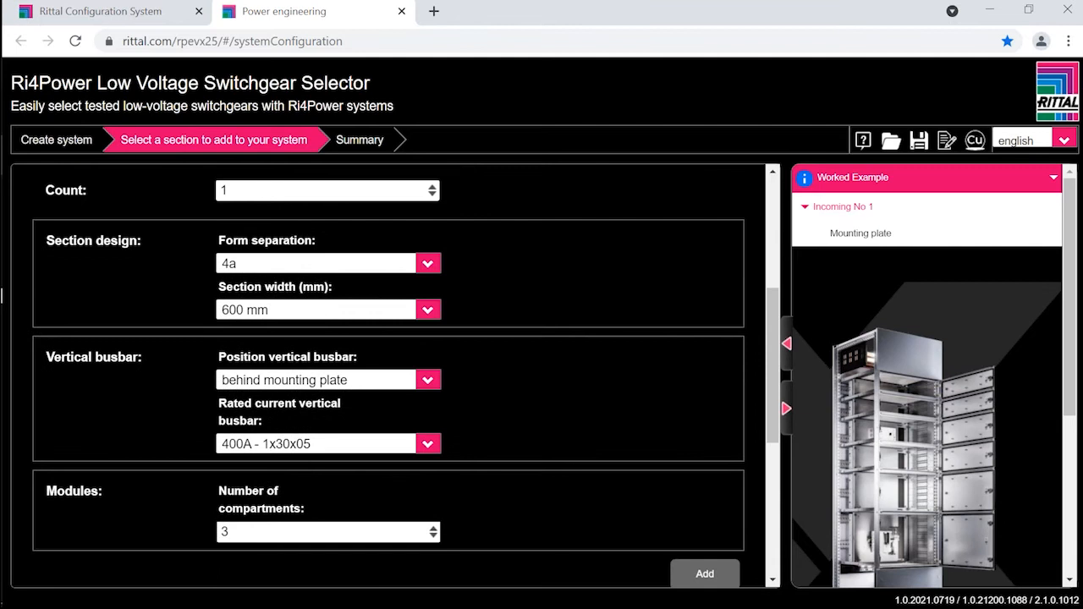
{"action": "scroll", "coordinate": [306, 355], "scroll_direction": "down", "scroll_amount": 1}
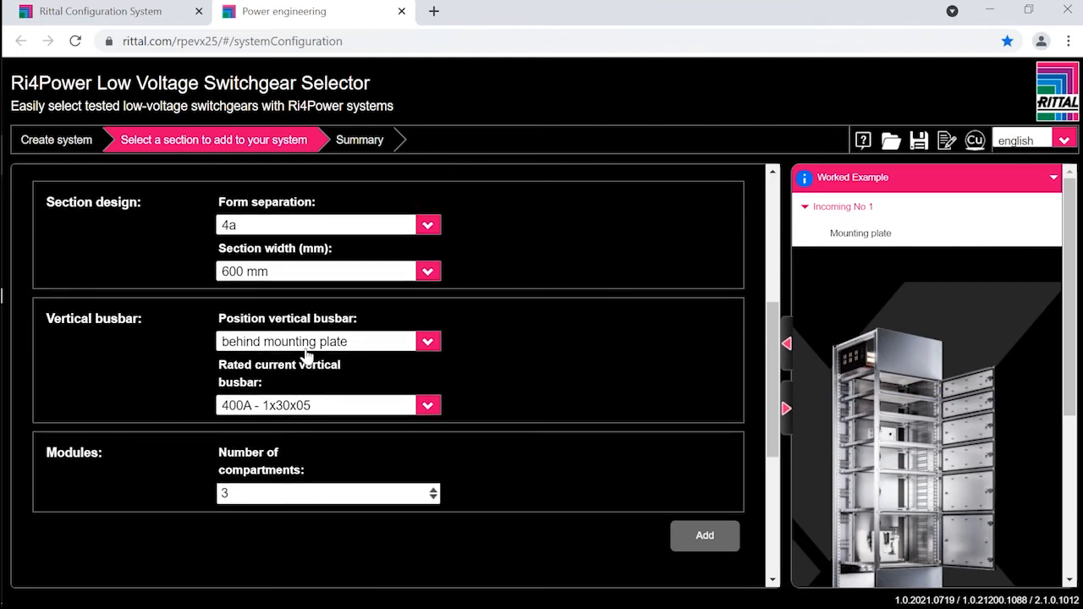
{"action": "left_click", "coordinate": [293, 410]}
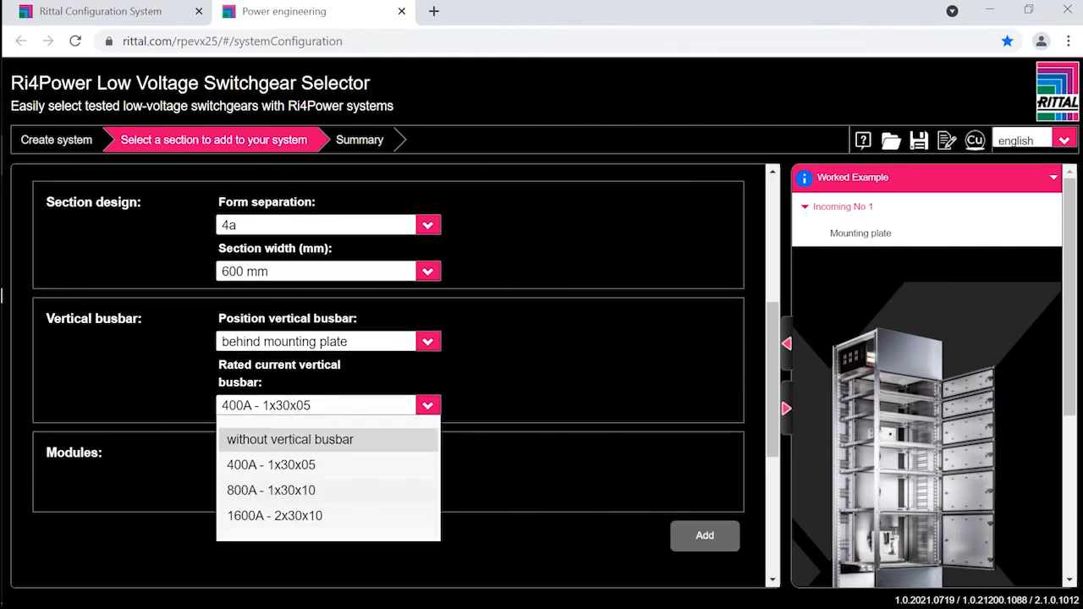
{"action": "left_click", "coordinate": [283, 490]}
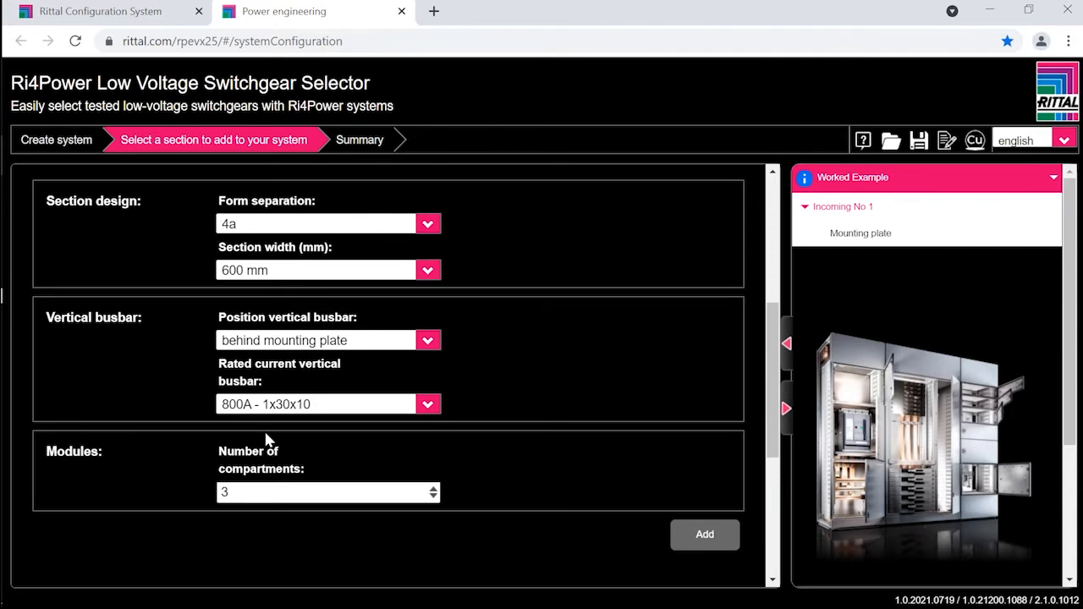
{"action": "scroll", "coordinate": [266, 437], "scroll_direction": "down", "scroll_amount": 1}
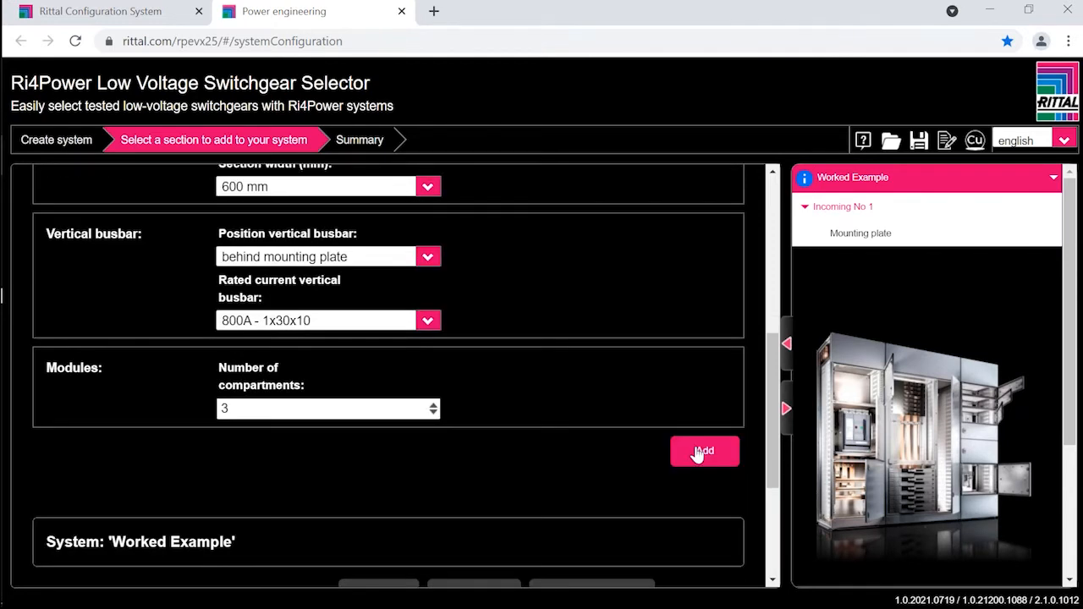
{"action": "left_click", "coordinate": [702, 451]}
{"action": "scroll", "coordinate": [463, 448], "scroll_direction": "down", "scroll_amount": 3}
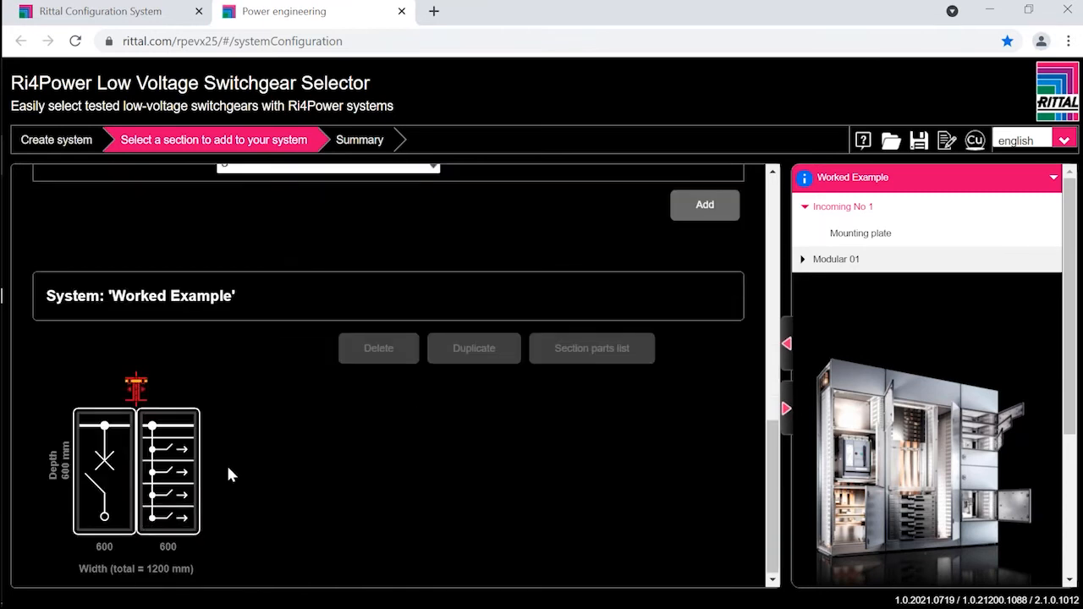
Step: Select the new modular section in the system and name it "Feeder section solar"
{"action": "left_click", "coordinate": [173, 457]}
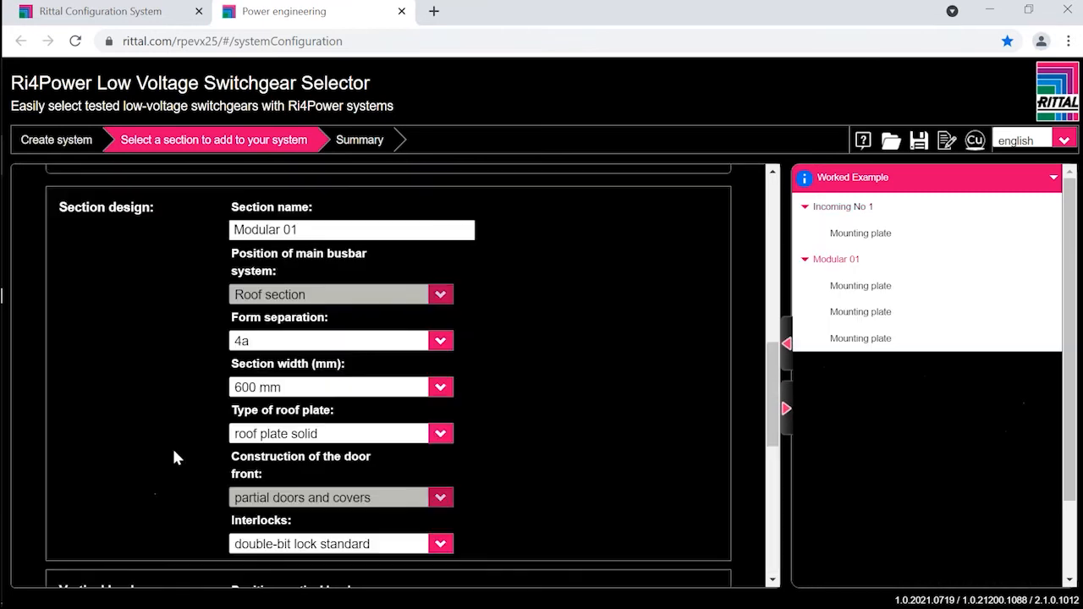
{"action": "left_click_drag", "start_coordinate": [306, 230], "coordinate": [187, 215]}
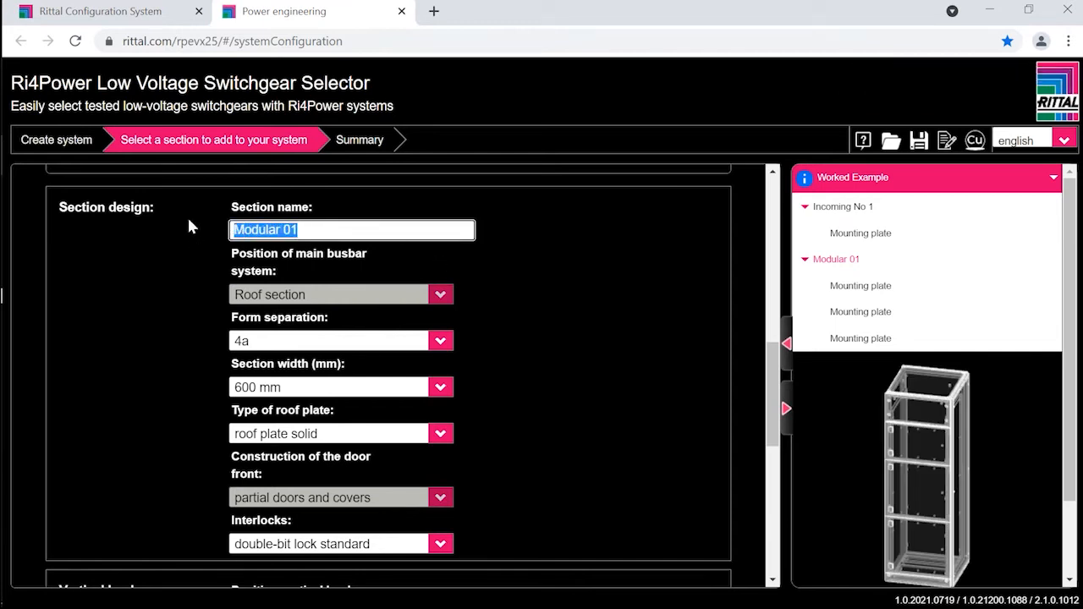
{"action": "type", "text": "Feeder section solar"}
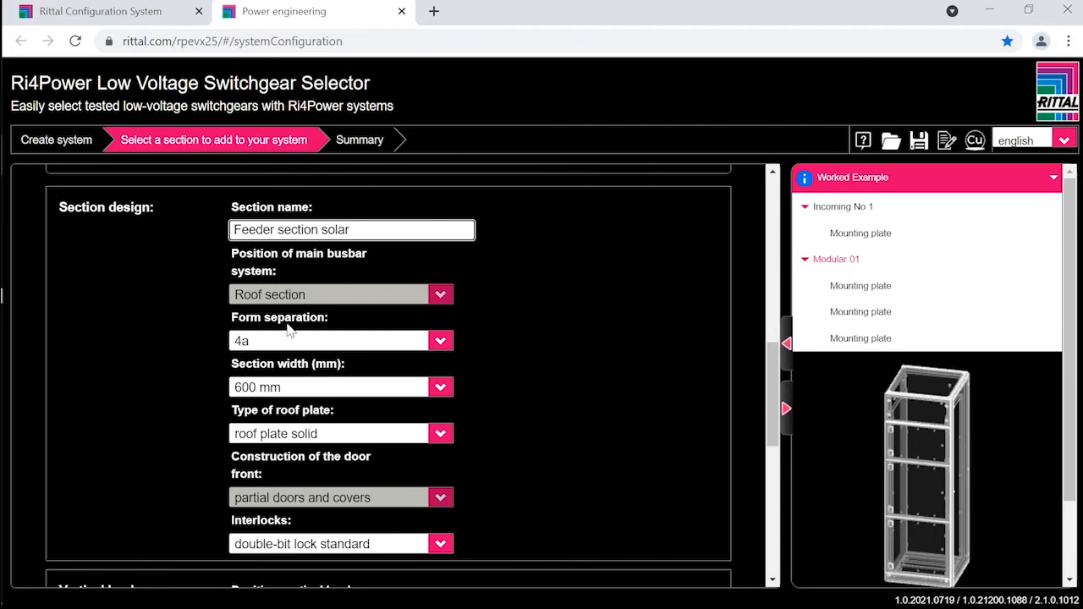
Step: Open the module configuration of the Feeder section solar
{"action": "scroll", "coordinate": [288, 330], "scroll_direction": "down", "scroll_amount": 1}
{"action": "scroll", "coordinate": [339, 356], "scroll_direction": "down", "scroll_amount": 1}
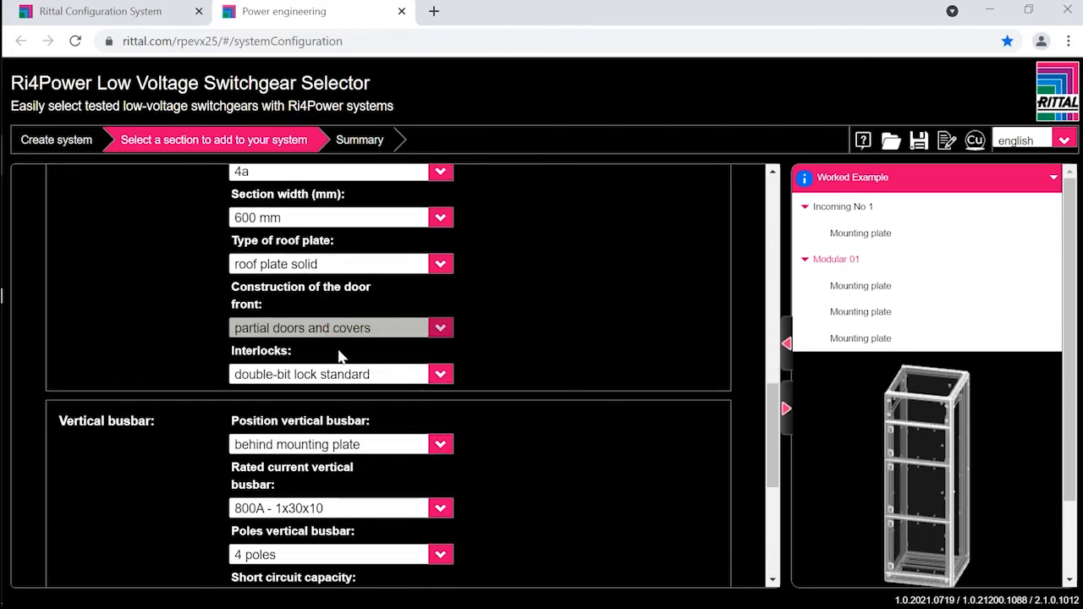
{"action": "scroll", "coordinate": [338, 359], "scroll_direction": "down", "scroll_amount": 1}
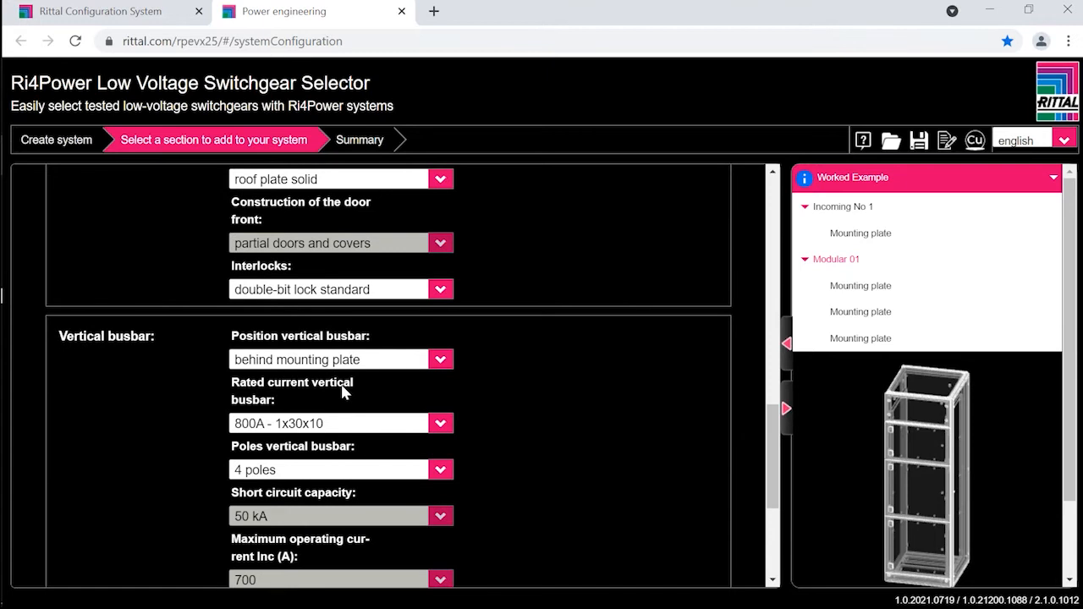
{"action": "scroll", "coordinate": [342, 392], "scroll_direction": "down", "scroll_amount": 3}
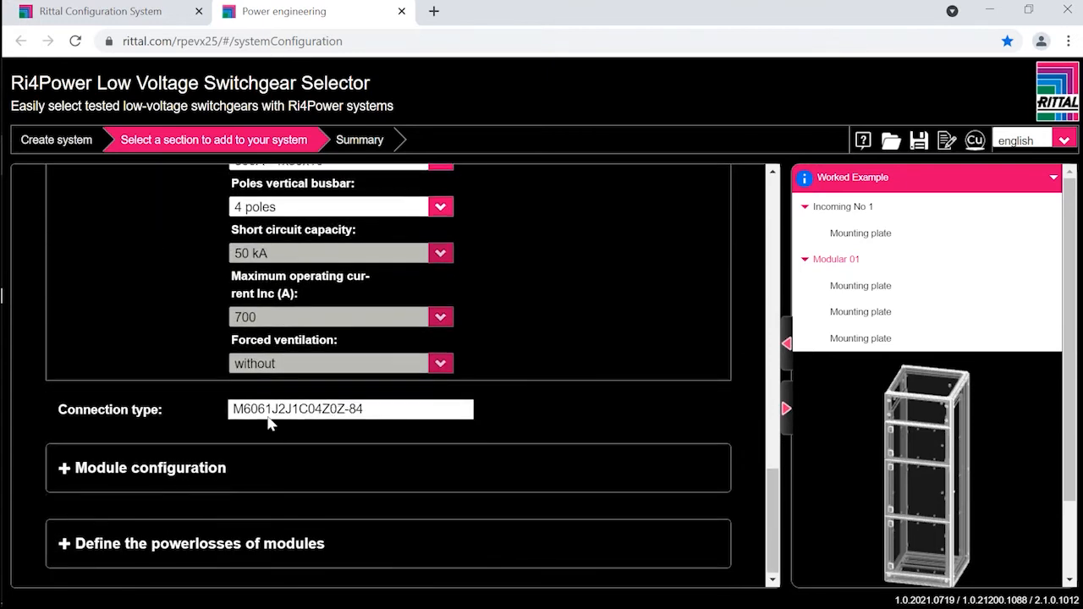
{"action": "left_click", "coordinate": [65, 468]}
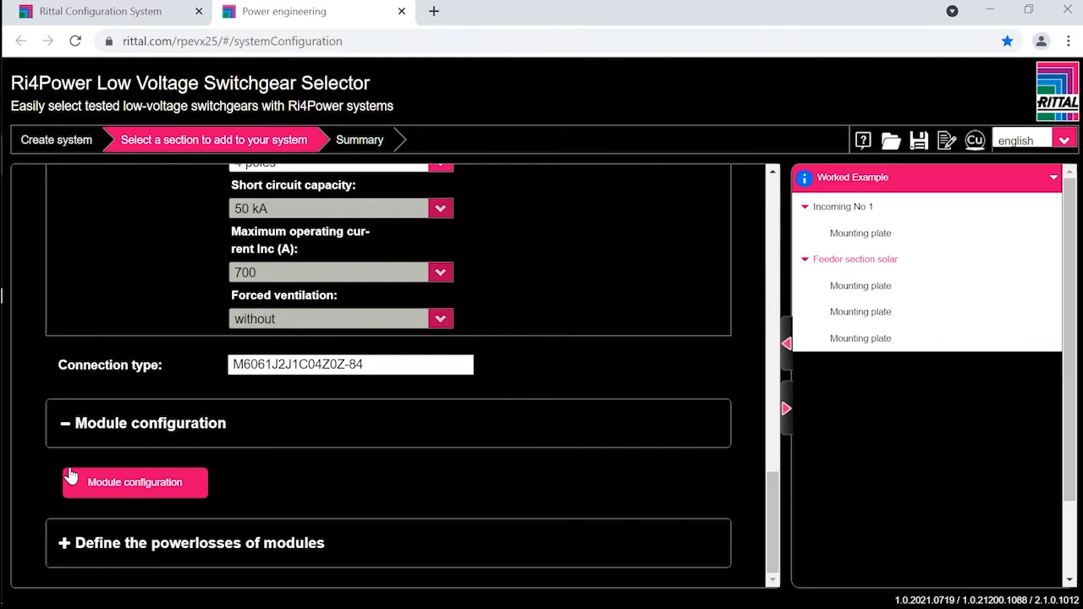
{"action": "left_click", "coordinate": [115, 489]}
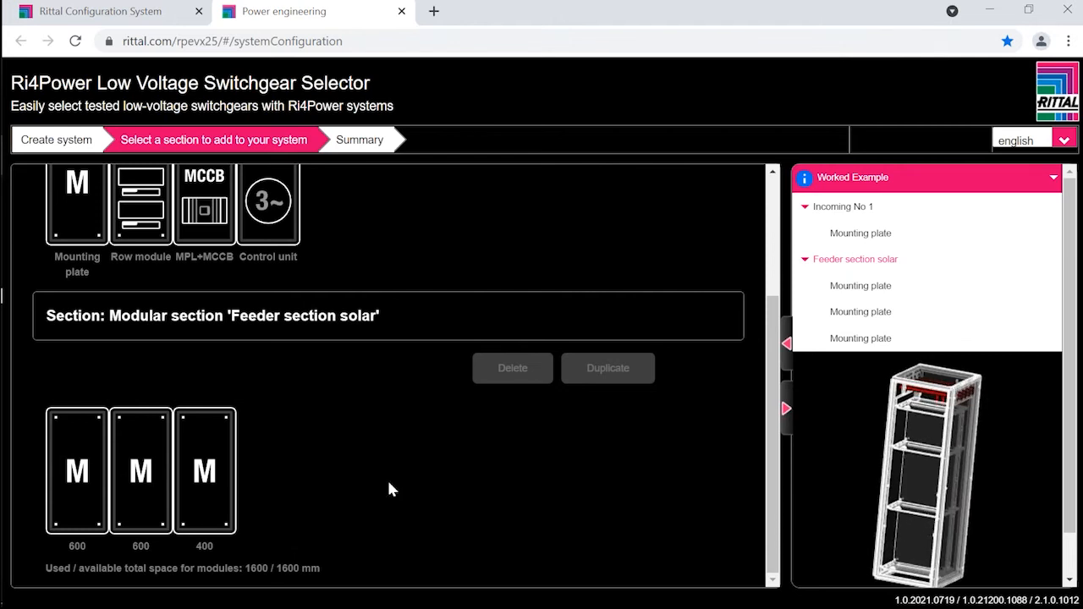
Step: Set the module height of the first, second and third mounting plates in the solar feeder section to 200
{"action": "left_click", "coordinate": [77, 470]}
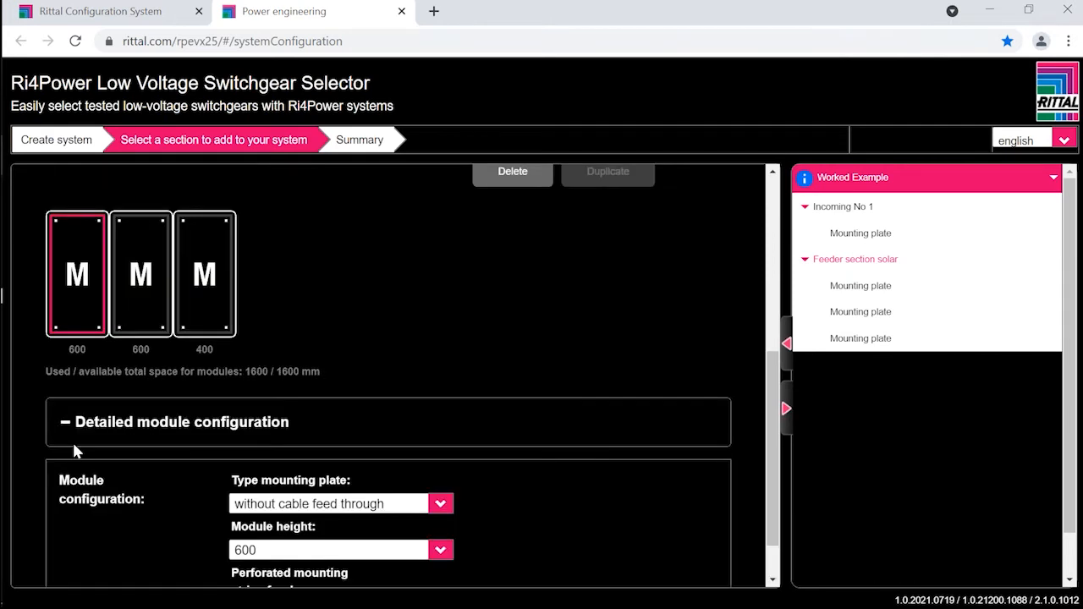
{"action": "left_click", "coordinate": [279, 550]}
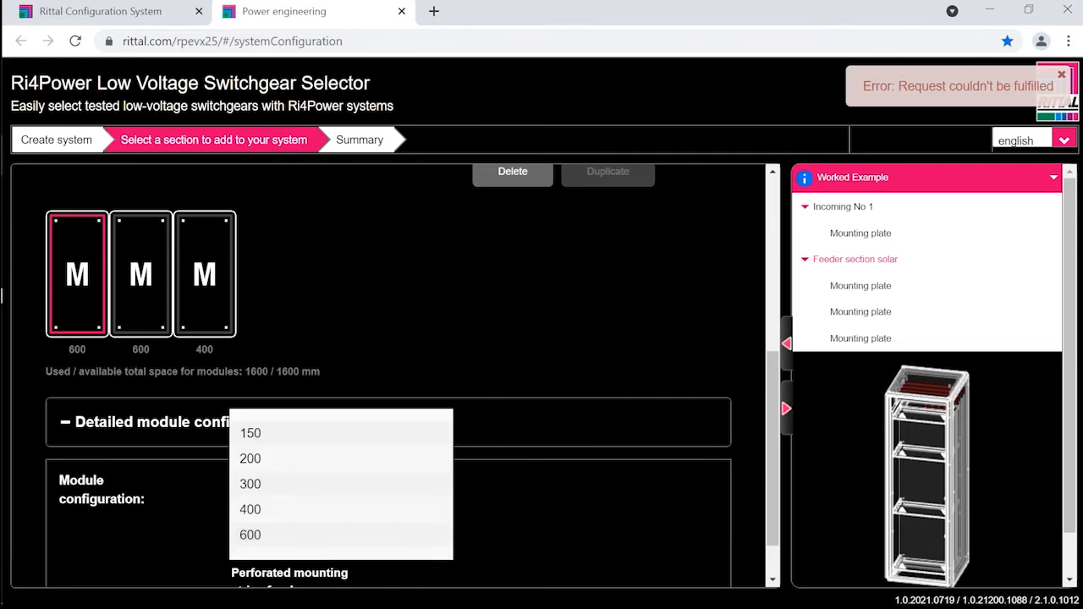
{"action": "left_click", "coordinate": [259, 464]}
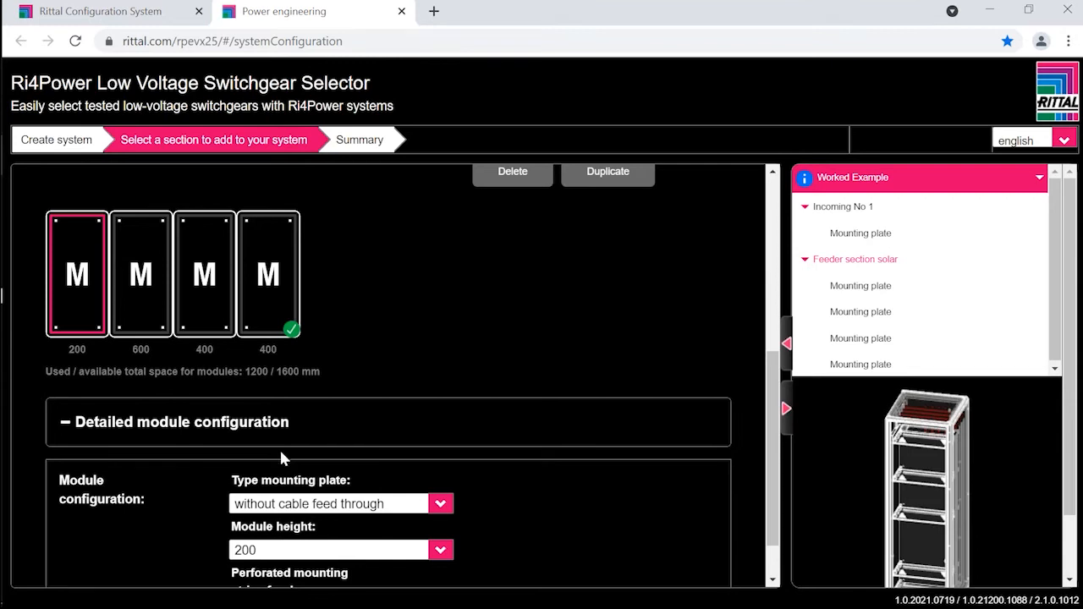
{"action": "scroll", "coordinate": [289, 459], "scroll_direction": "down", "scroll_amount": 1}
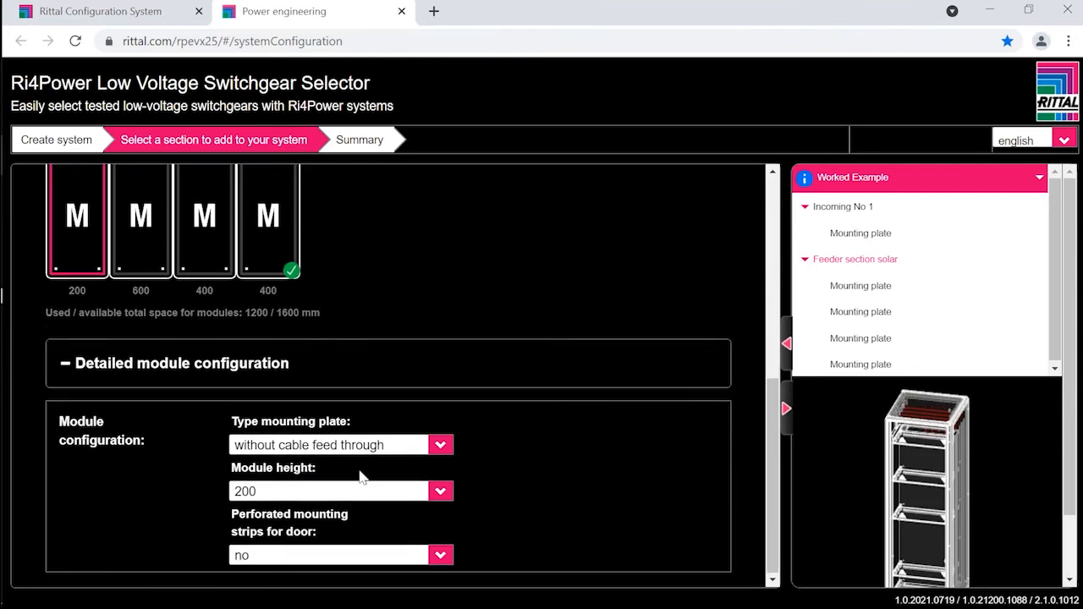
{"action": "left_click", "coordinate": [145, 230]}
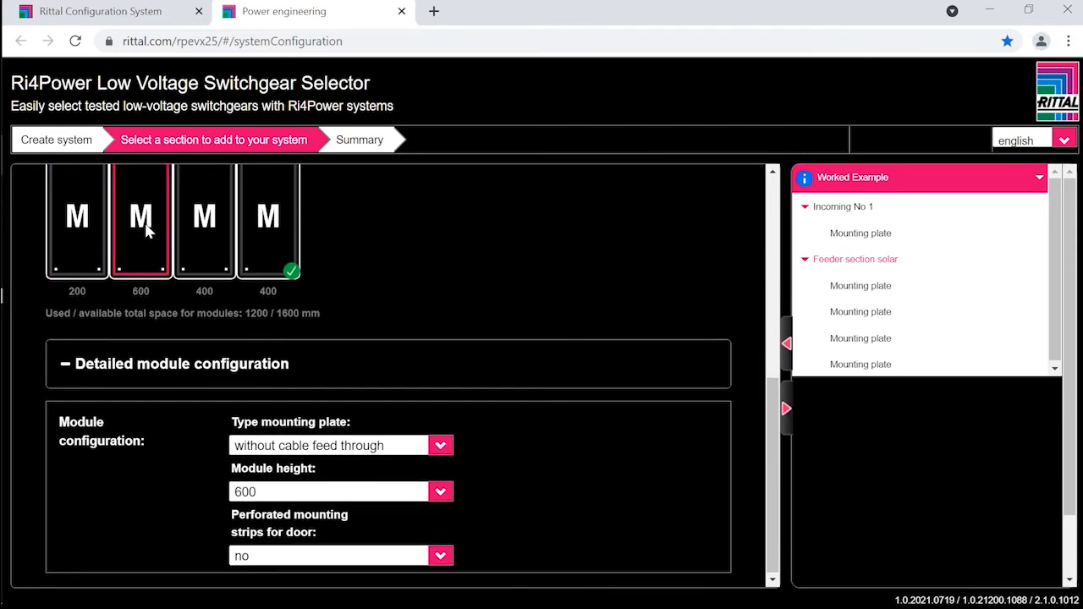
{"action": "left_click", "coordinate": [289, 496]}
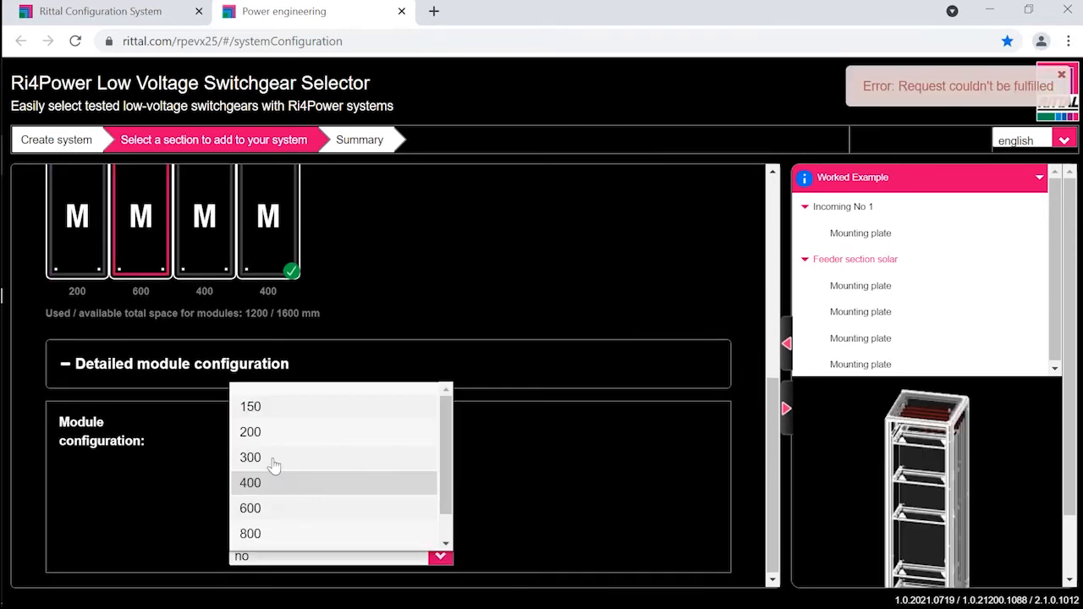
{"action": "left_click", "coordinate": [254, 432]}
{"action": "left_click", "coordinate": [208, 236]}
{"action": "left_click", "coordinate": [293, 497]}
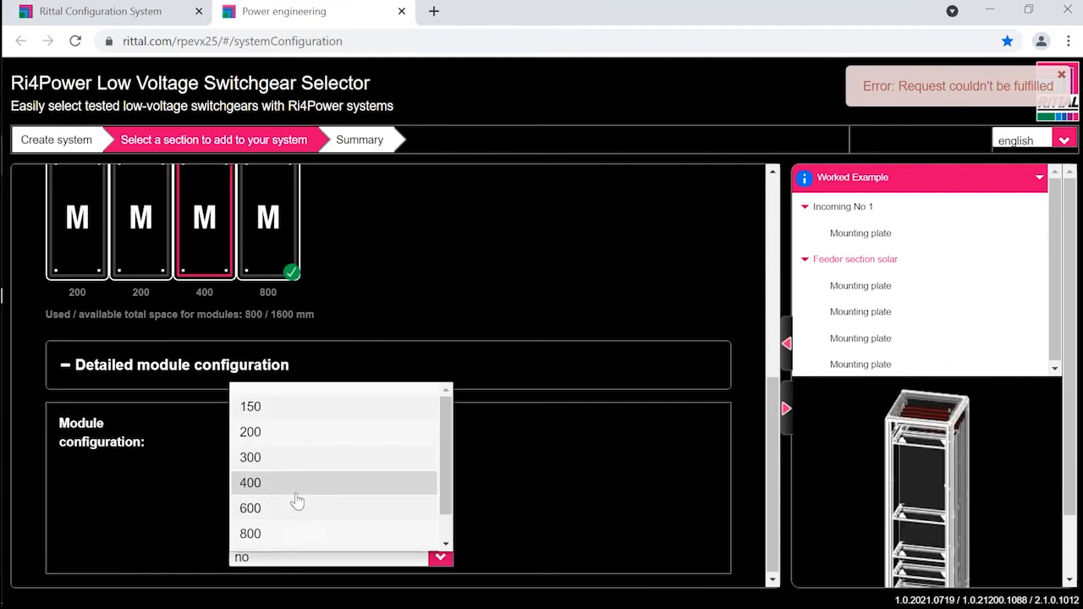
{"action": "left_click", "coordinate": [270, 433]}
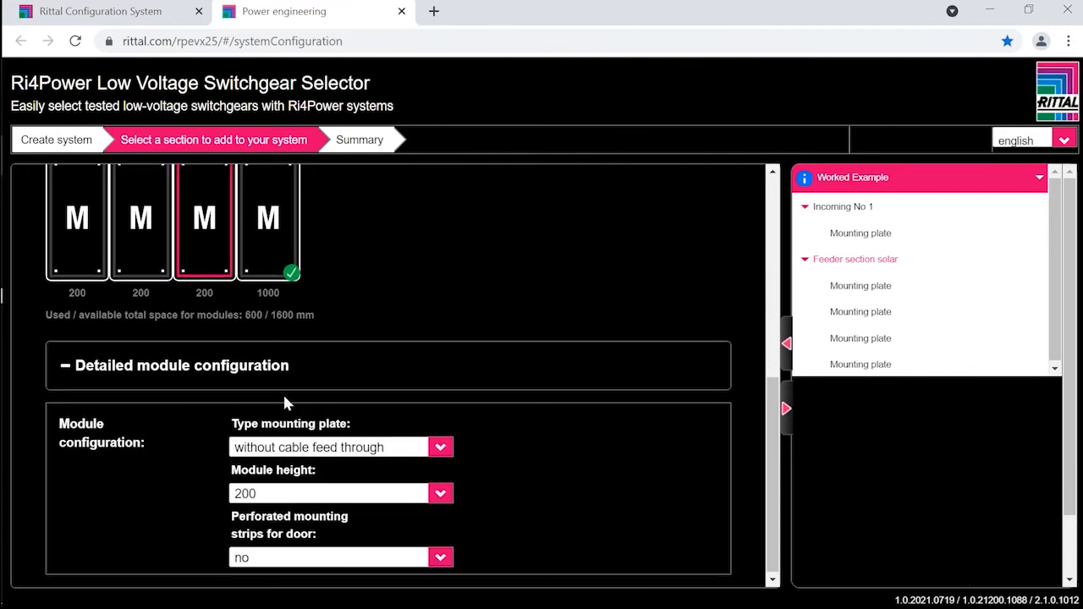
Step: Set the module height of the fourth and fifth mounting plates in the solar feeder section to 200
{"action": "left_click", "coordinate": [271, 240]}
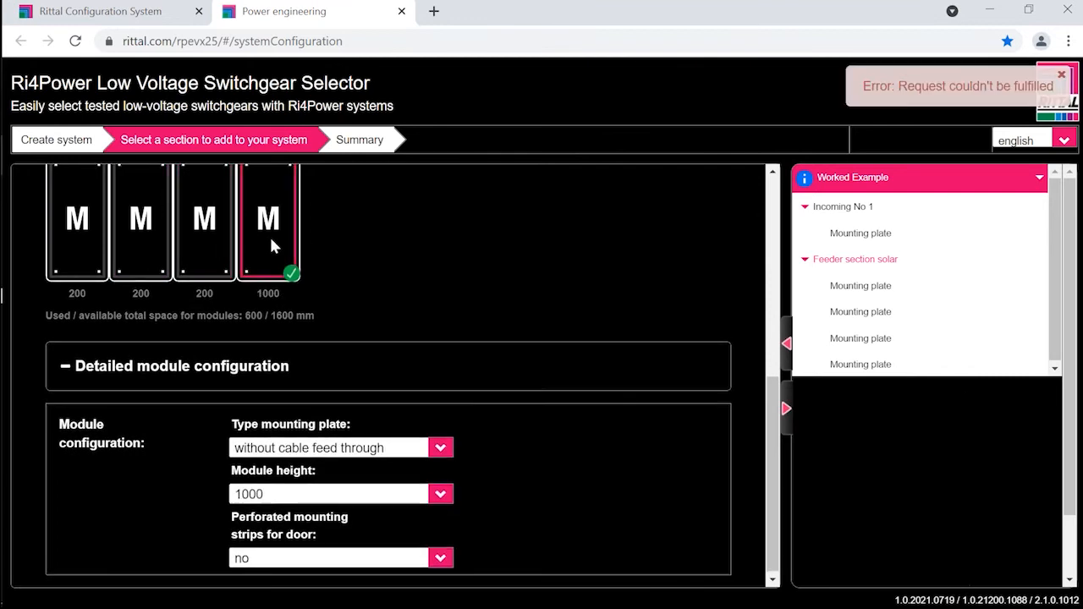
{"action": "left_click", "coordinate": [275, 498]}
{"action": "left_click", "coordinate": [268, 433]}
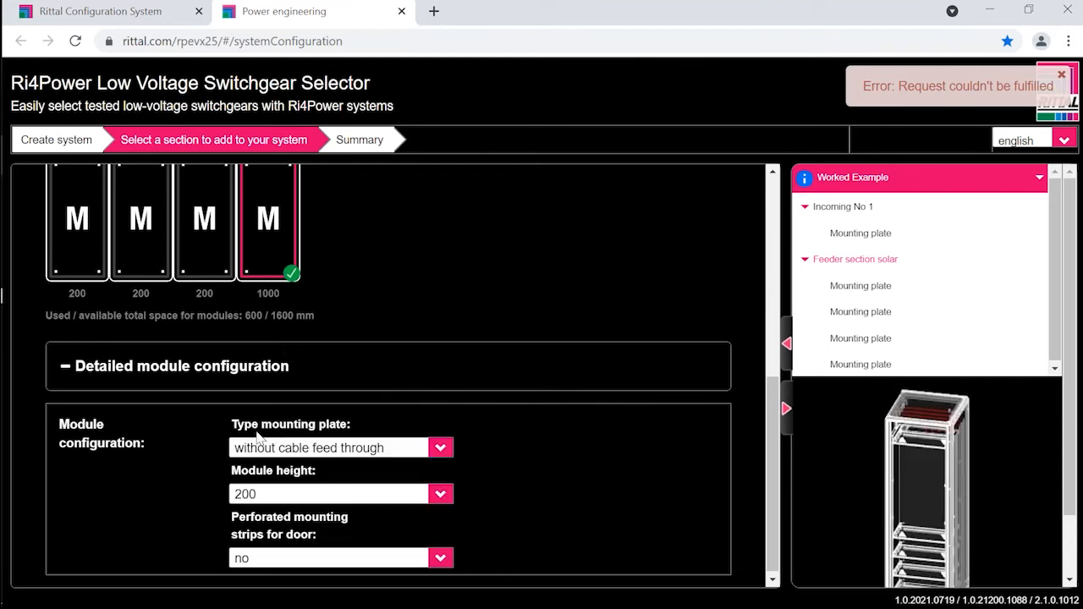
{"action": "left_click", "coordinate": [335, 228]}
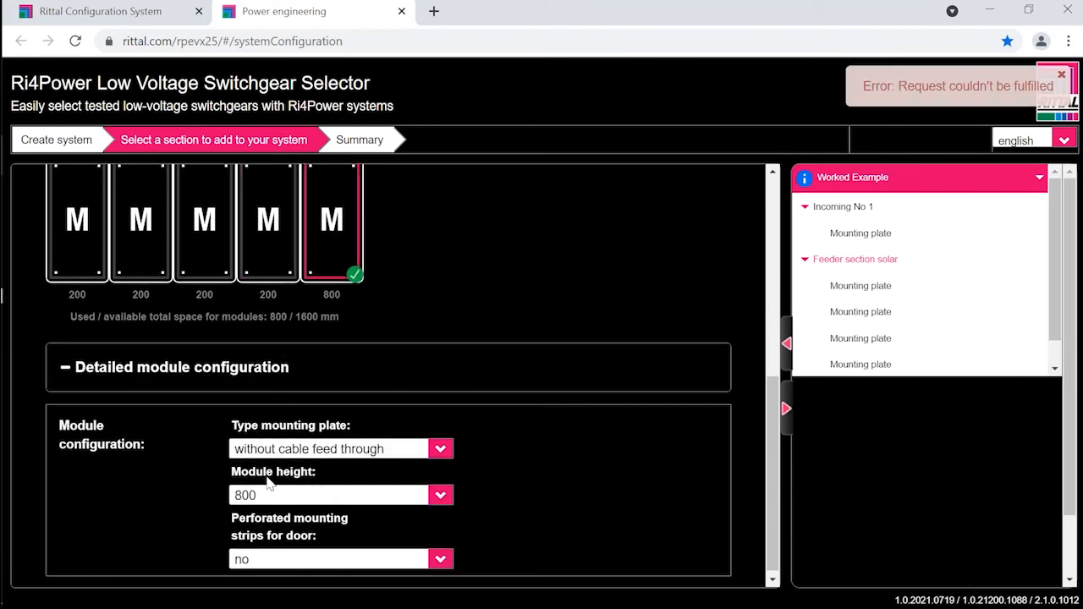
{"action": "left_click", "coordinate": [263, 498]}
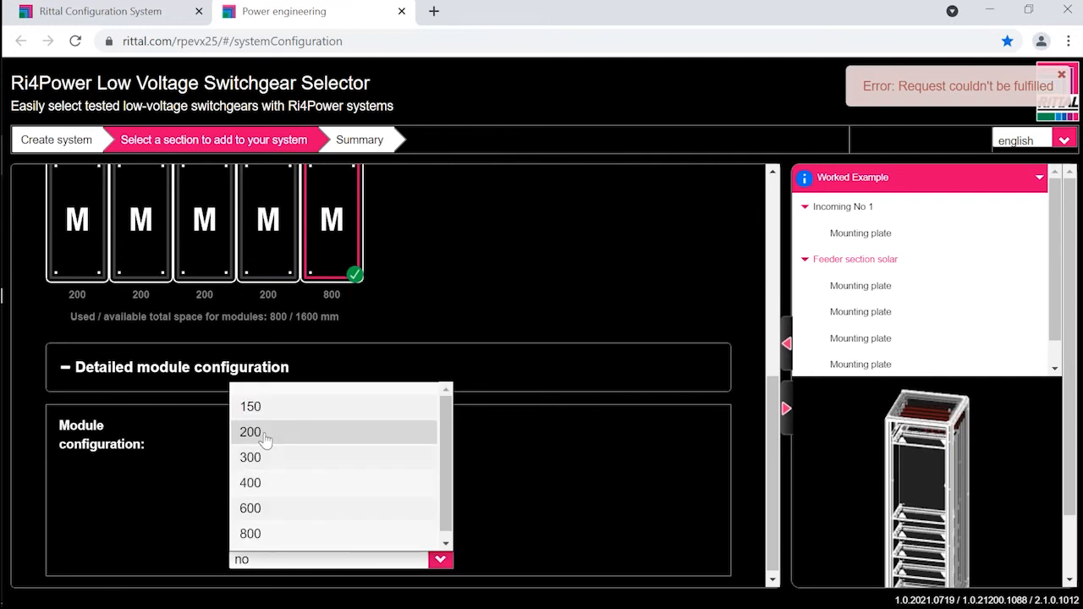
{"action": "left_click", "coordinate": [265, 434]}
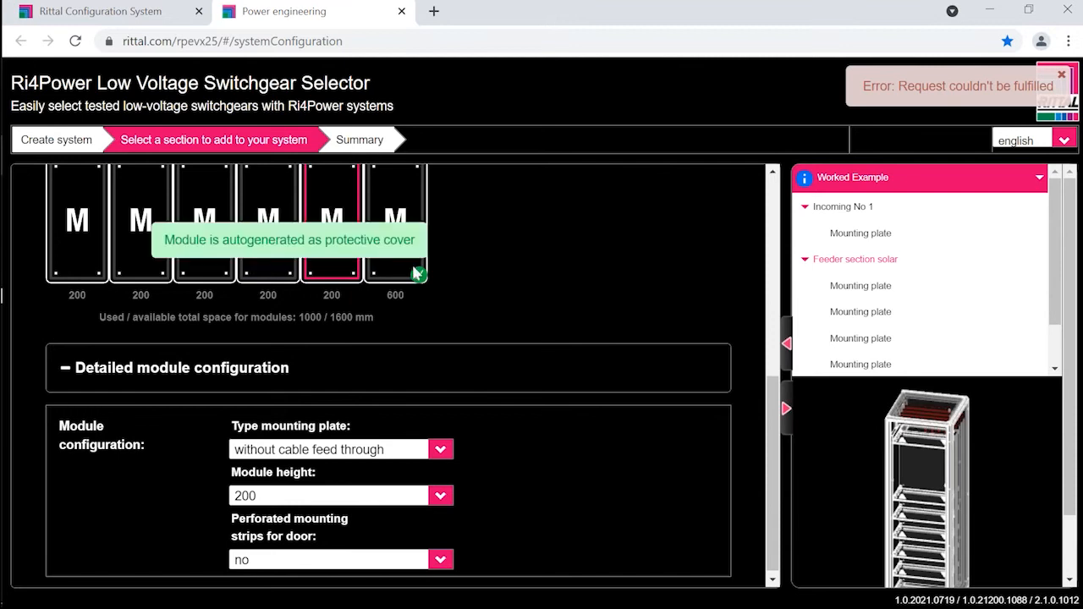
Step: Set the module height of the sixth mounting plate to 300 and view the section's 3D model from another angle
{"action": "left_click", "coordinate": [400, 239]}
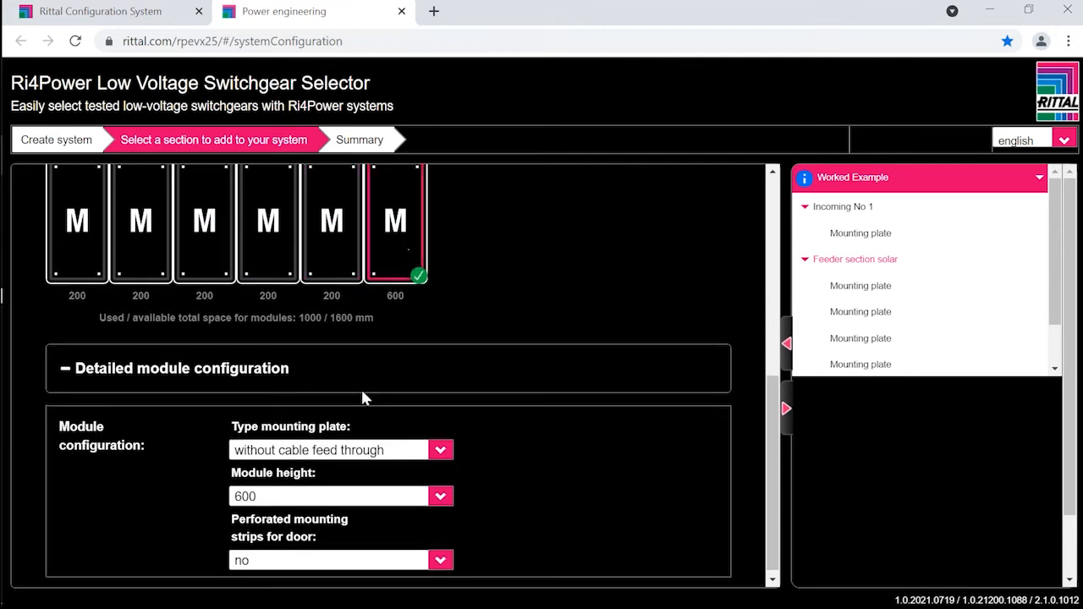
{"action": "left_click", "coordinate": [292, 499]}
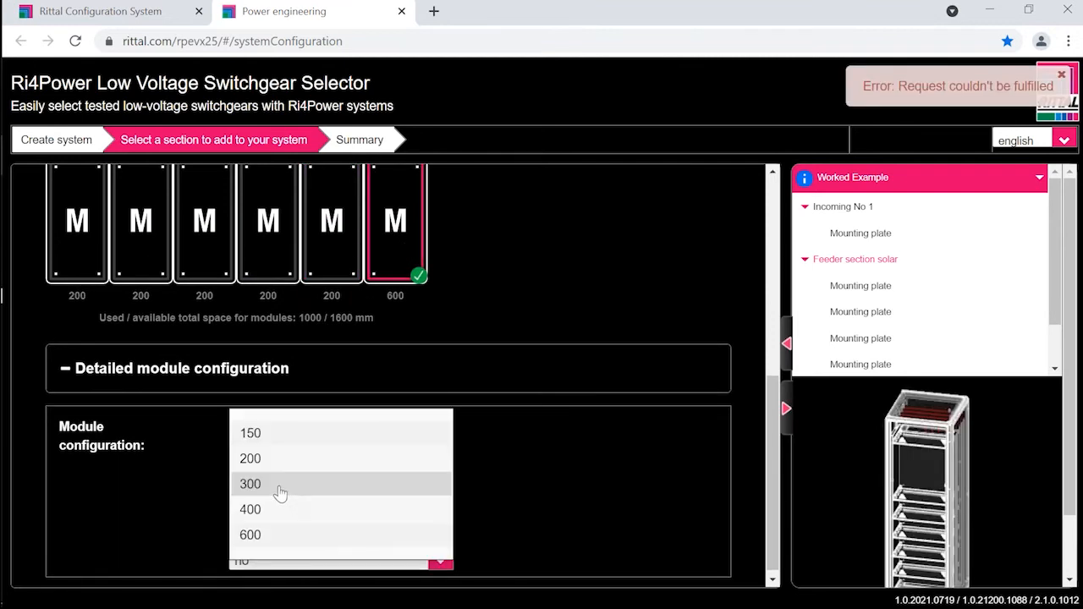
{"action": "left_click", "coordinate": [280, 493]}
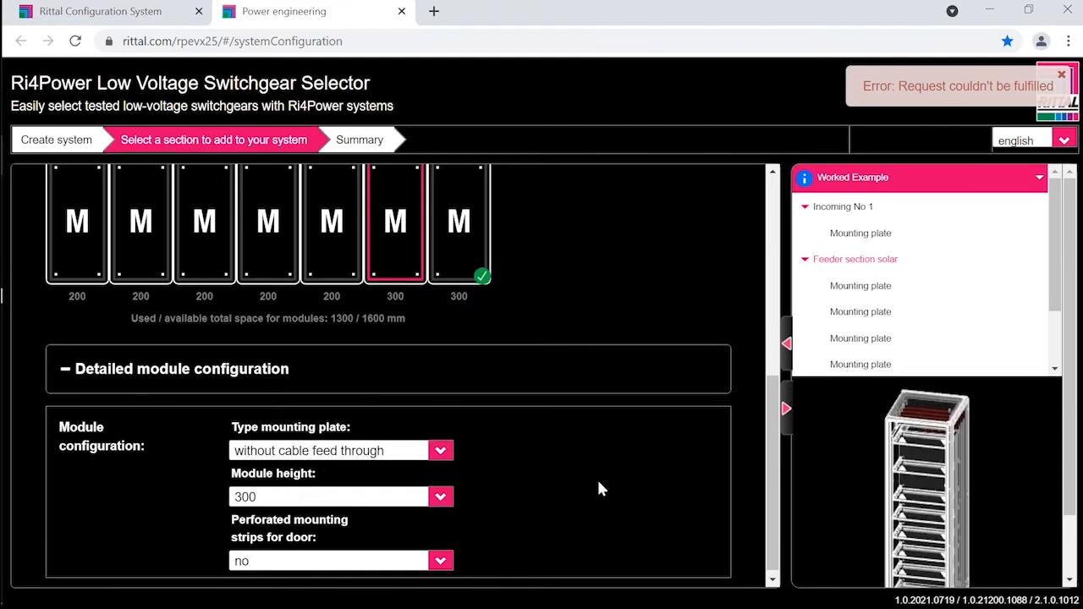
{"action": "left_click_drag", "start_coordinate": [913, 547], "coordinate": [851, 510]}
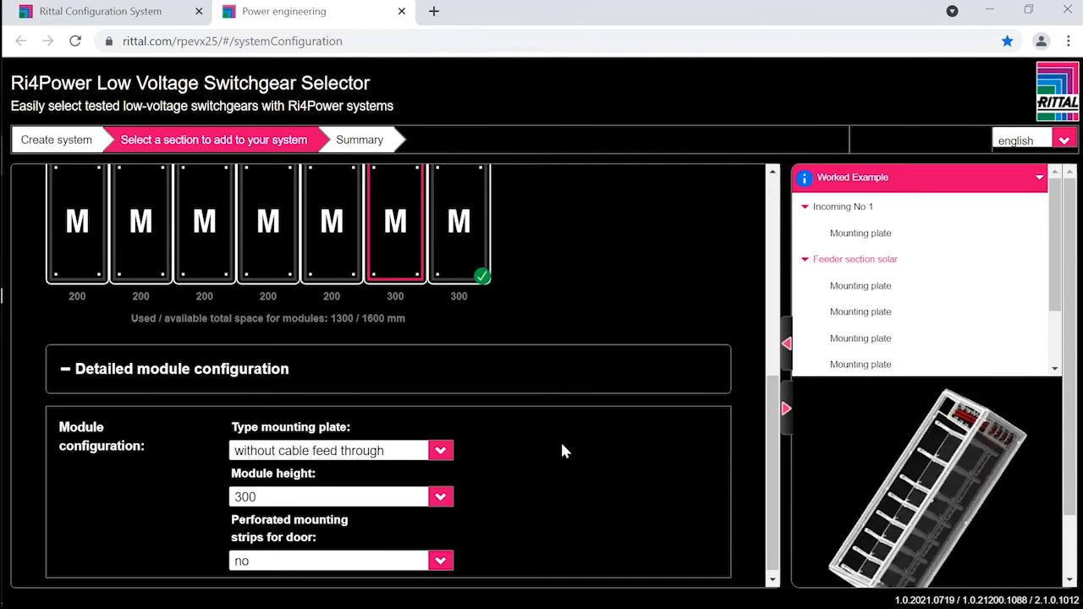
Step: Return to the section types and add one 400 mm wide Cable-Distributer section with the main busbar feed-through set to yes
{"action": "scroll", "coordinate": [560, 323], "scroll_direction": "up", "scroll_amount": 5}
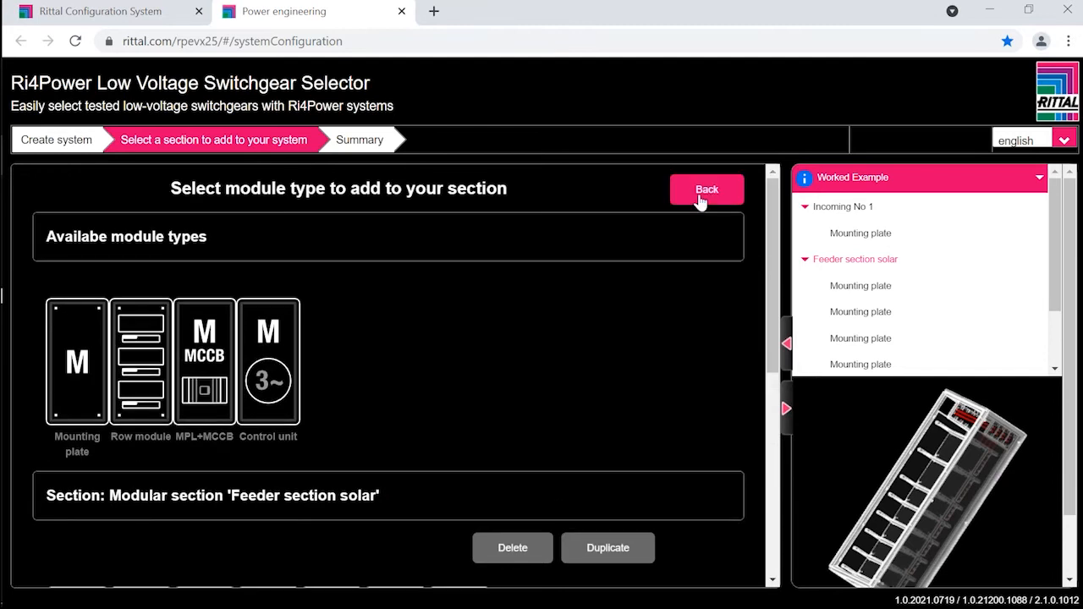
{"action": "left_click", "coordinate": [702, 193]}
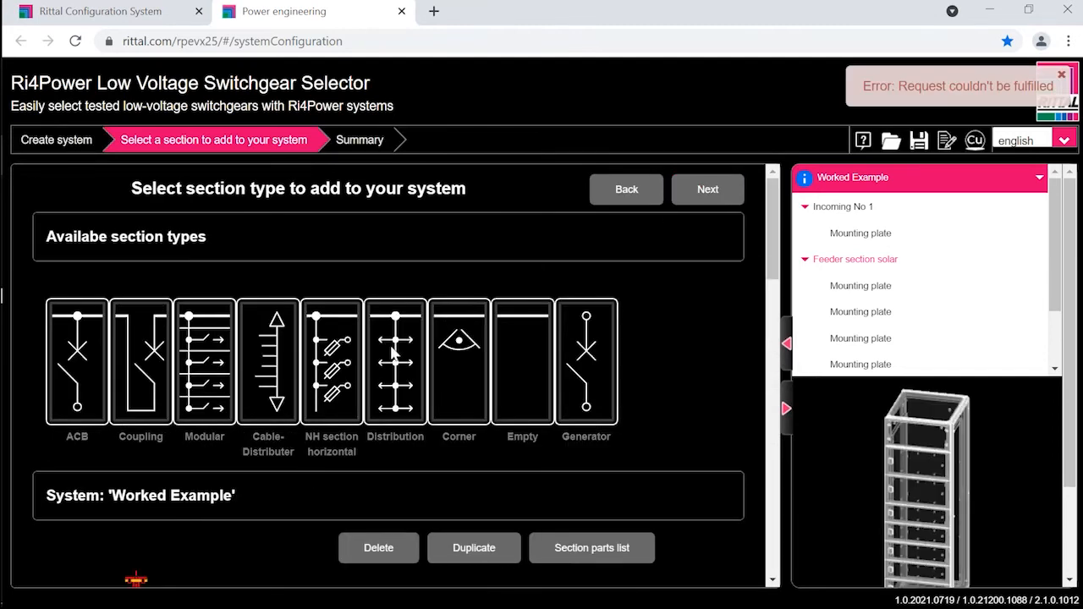
{"action": "left_click", "coordinate": [280, 362]}
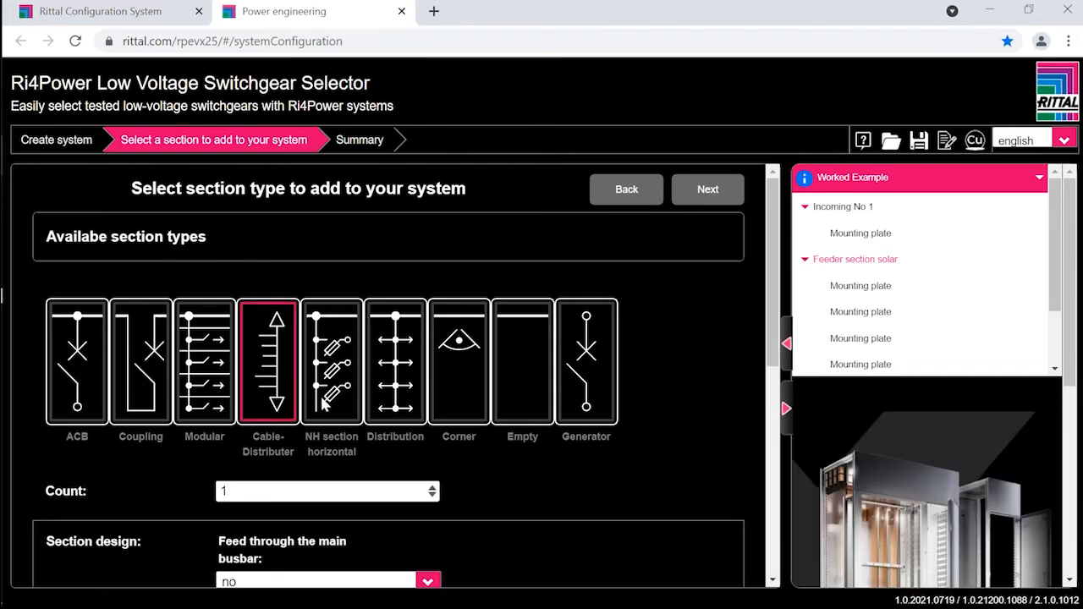
{"action": "scroll", "coordinate": [323, 401], "scroll_direction": "down", "scroll_amount": 2}
{"action": "left_click", "coordinate": [288, 413]}
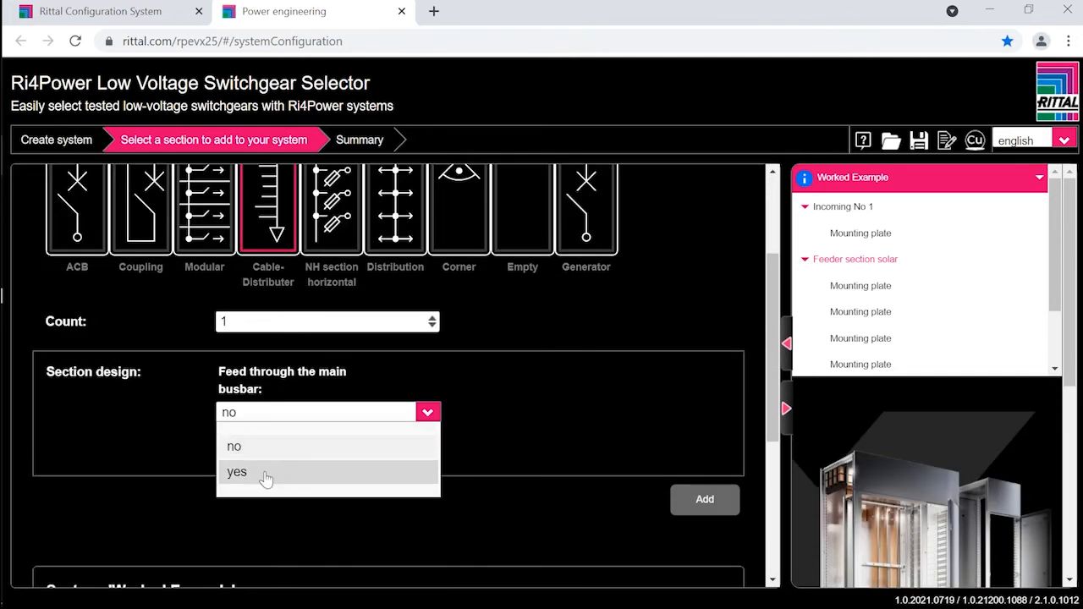
{"action": "left_click", "coordinate": [265, 472]}
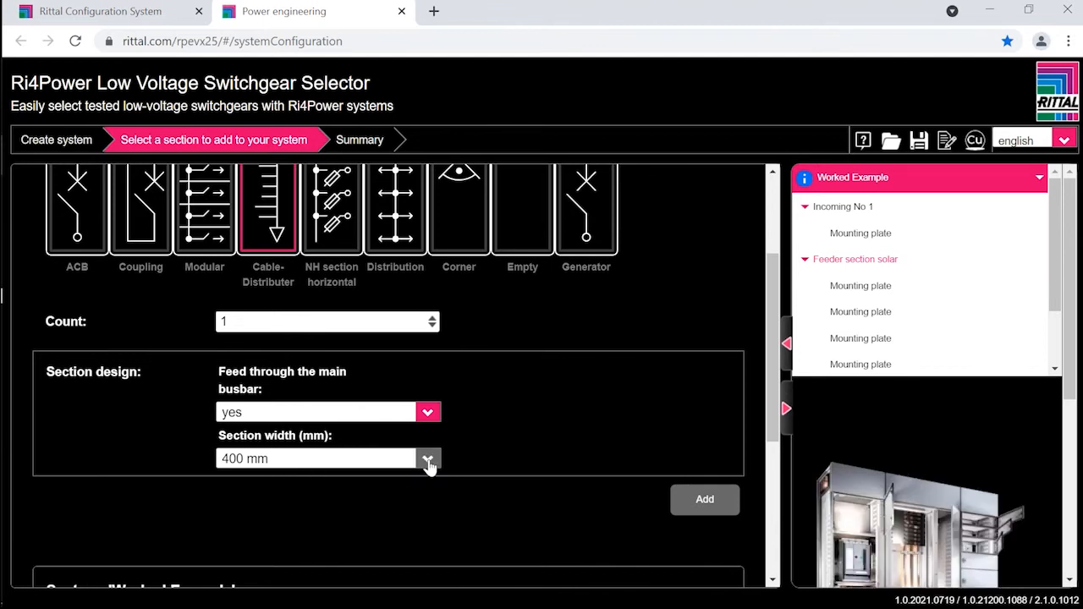
{"action": "scroll", "coordinate": [618, 414], "scroll_direction": "down", "scroll_amount": 2}
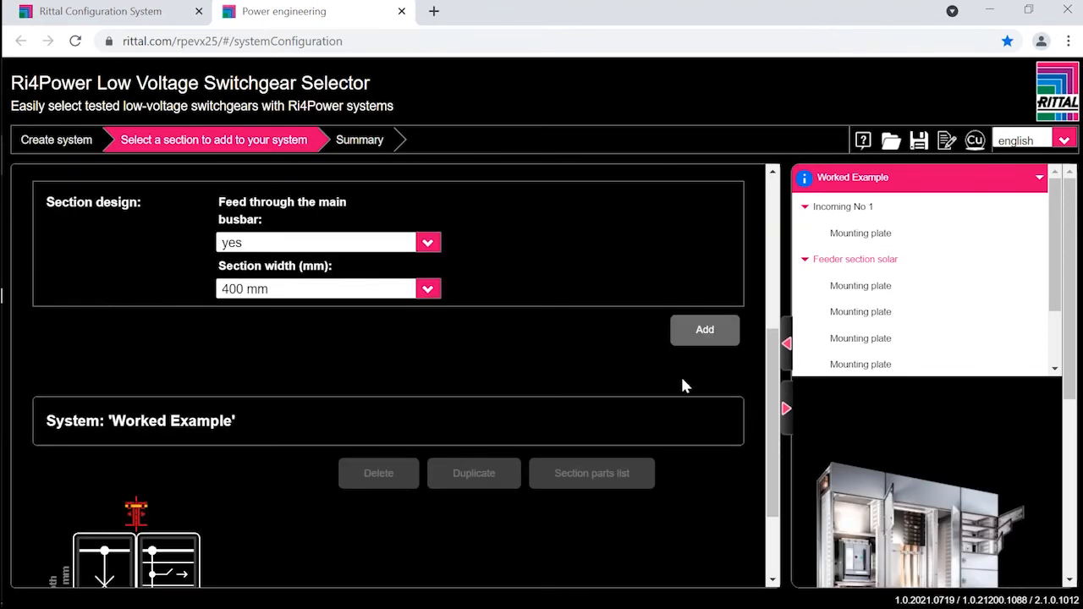
{"action": "scroll", "coordinate": [687, 389], "scroll_direction": "up", "scroll_amount": 1}
{"action": "left_click", "coordinate": [700, 418]}
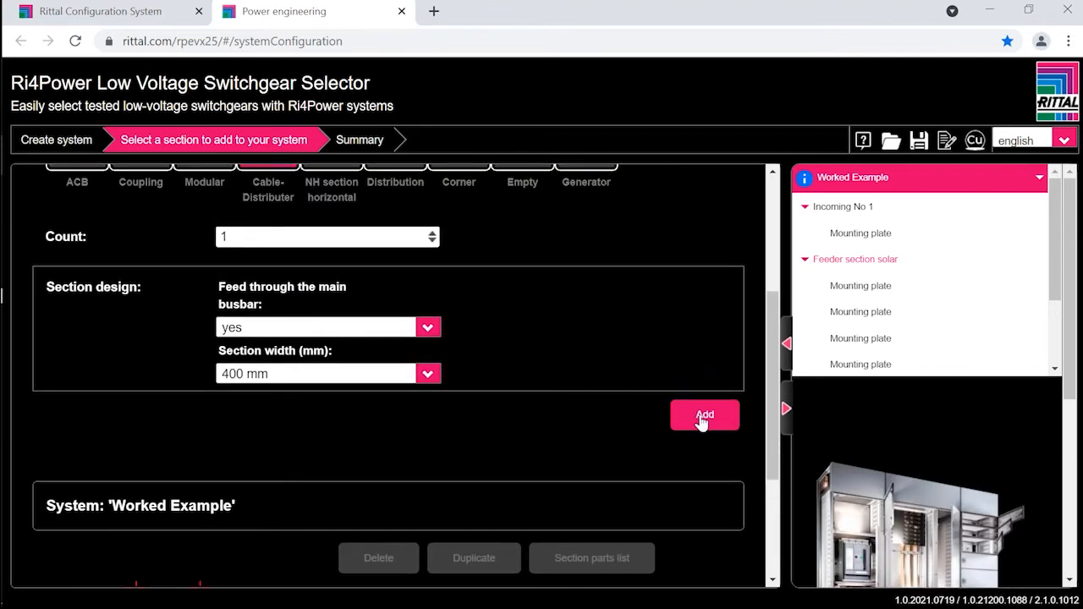
Step: Select the new Cable-Distributer section in the system and name it "Cable way"
{"action": "scroll", "coordinate": [481, 436], "scroll_direction": "down", "scroll_amount": 3}
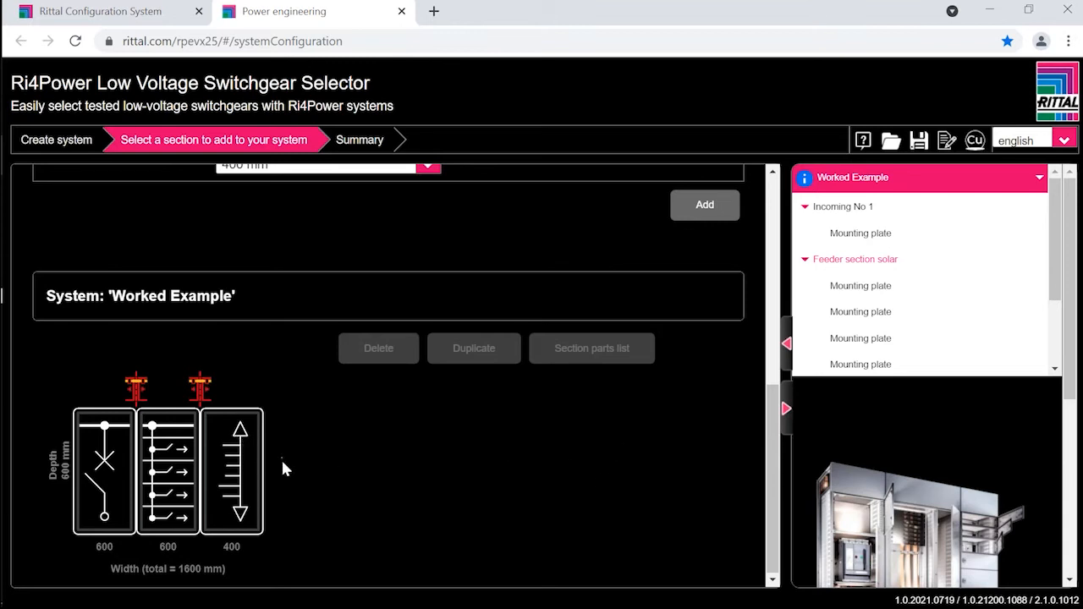
{"action": "scroll", "coordinate": [284, 457], "scroll_direction": "up", "scroll_amount": 3}
{"action": "scroll", "coordinate": [285, 457], "scroll_direction": "down", "scroll_amount": 3}
{"action": "left_click", "coordinate": [230, 458]}
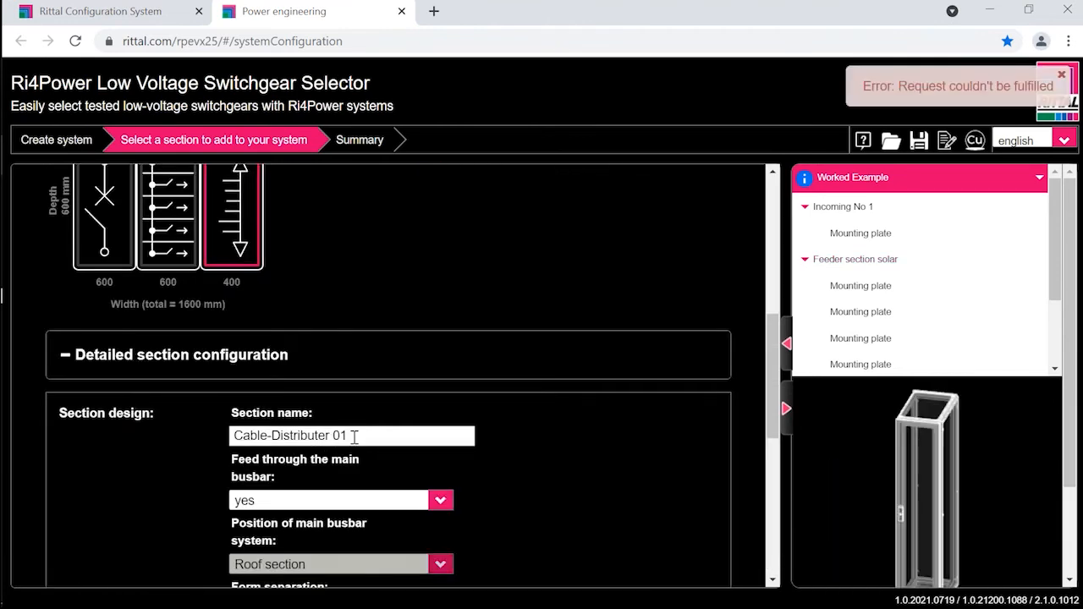
{"action": "left_click_drag", "start_coordinate": [354, 436], "coordinate": [193, 442]}
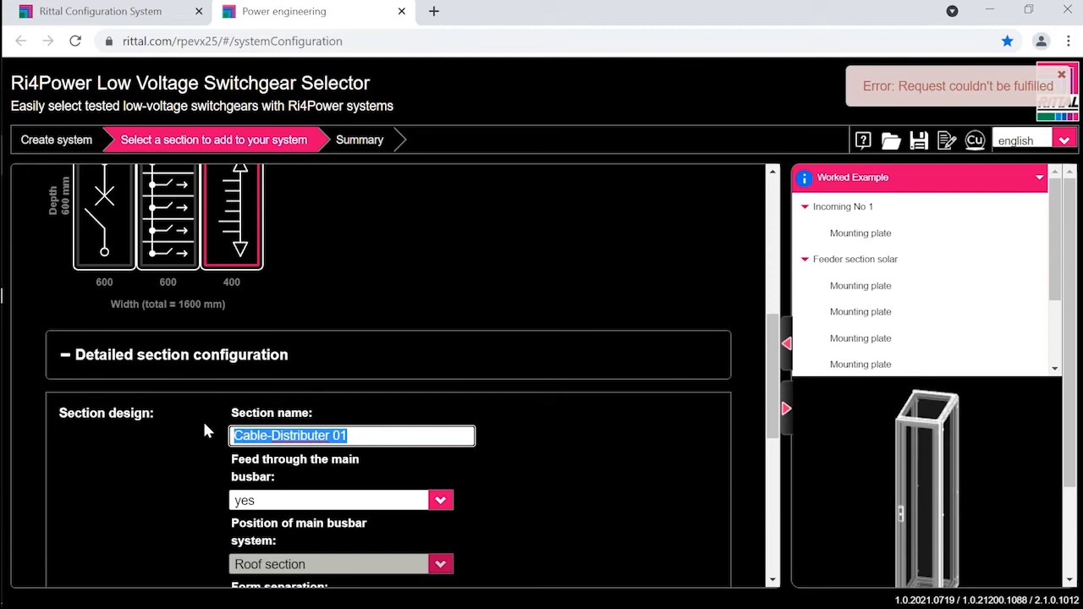
{"action": "type", "text": "Cable way"}
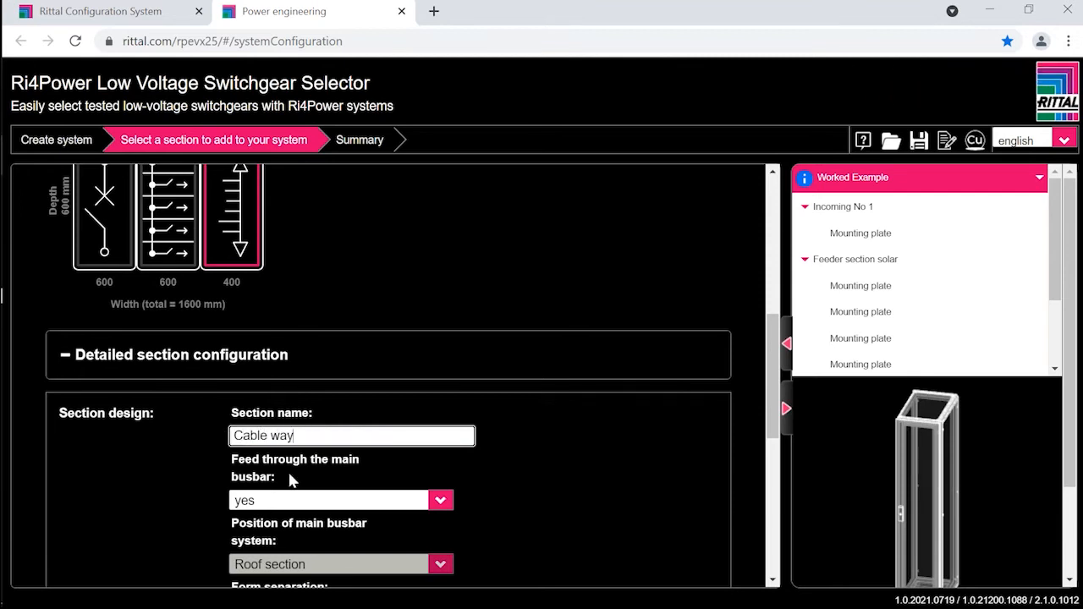
Step: Set the form separation of the Cable way section to 2b, inspect its 3D model and review the remaining section settings
{"action": "scroll", "coordinate": [267, 503], "scroll_direction": "down", "scroll_amount": 2}
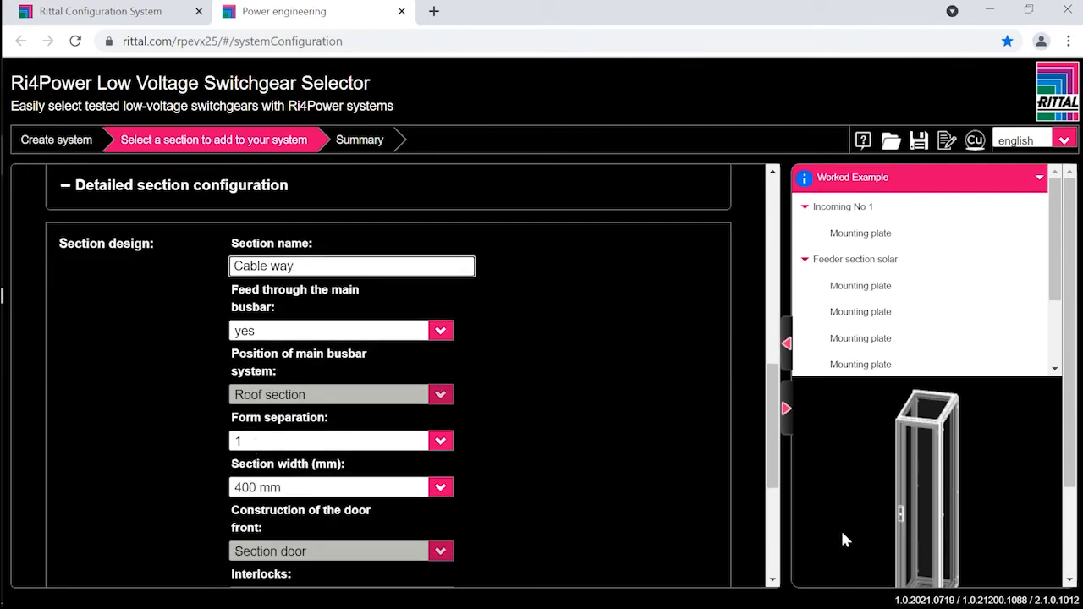
{"action": "mouse_move", "coordinate": [909, 518]}
{"action": "left_mouse_down"}
{"action": "mouse_move", "coordinate": [905, 545]}
{"action": "mouse_move", "coordinate": [919, 522]}
{"action": "mouse_move", "coordinate": [926, 530]}
{"action": "mouse_move", "coordinate": [918, 517]}
{"action": "left_mouse_up"}
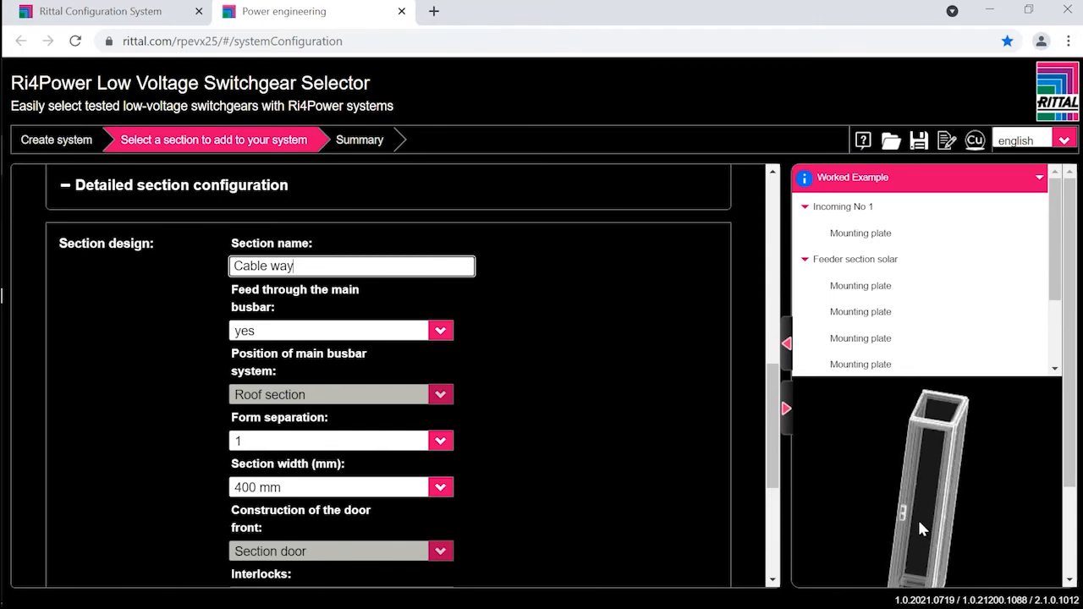
{"action": "left_click", "coordinate": [266, 441]}
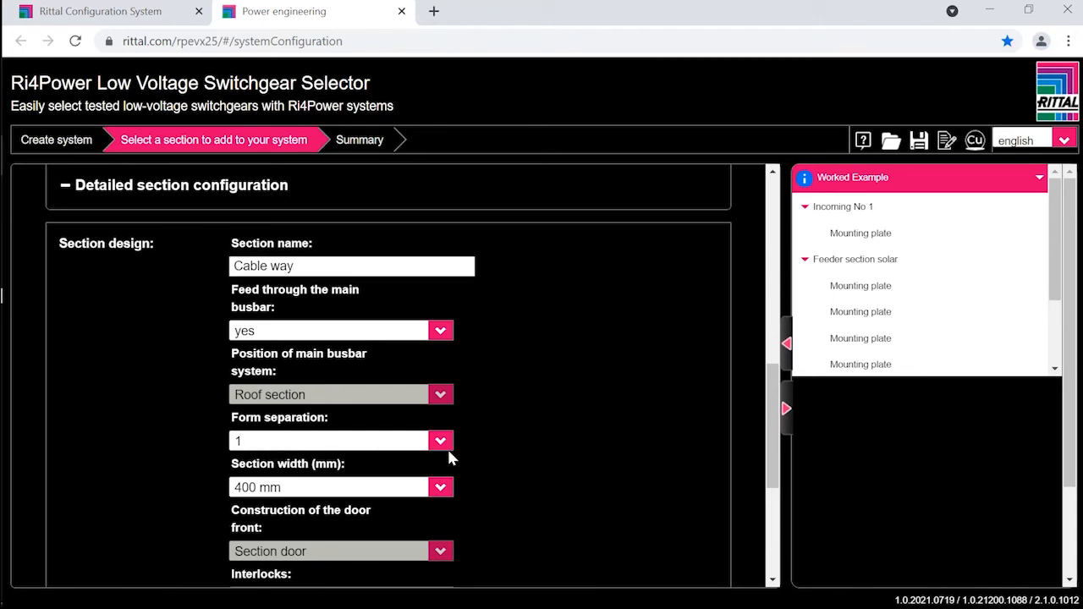
{"action": "left_click", "coordinate": [442, 447]}
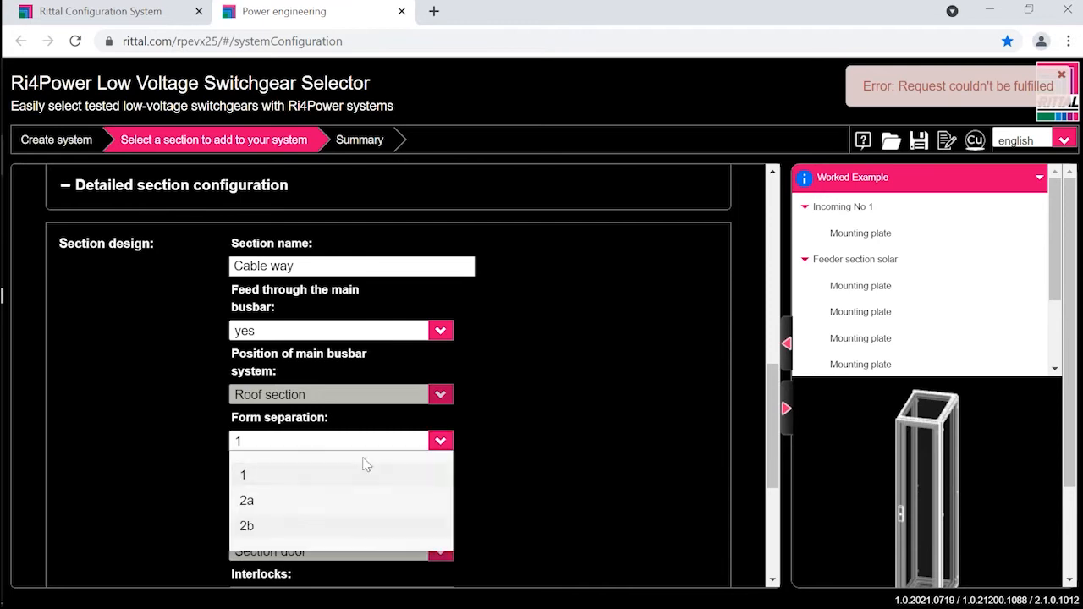
{"action": "left_click", "coordinate": [246, 522]}
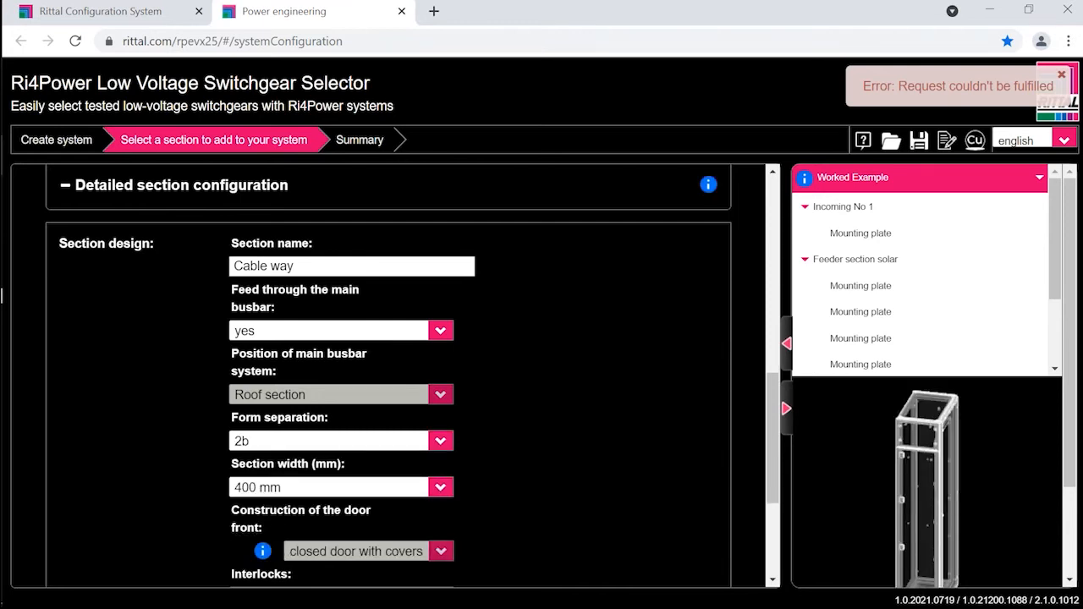
{"action": "left_click_drag", "start_coordinate": [918, 509], "coordinate": [922, 534]}
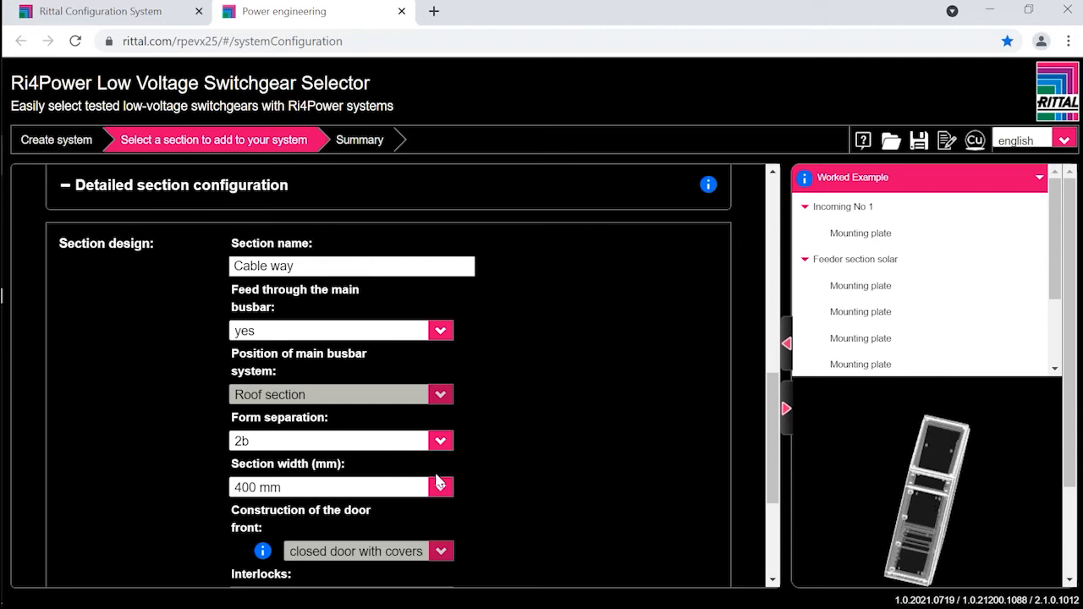
{"action": "scroll", "coordinate": [467, 494], "scroll_direction": "down", "scroll_amount": 1}
{"action": "scroll", "coordinate": [465, 487], "scroll_direction": "down", "scroll_amount": 3}
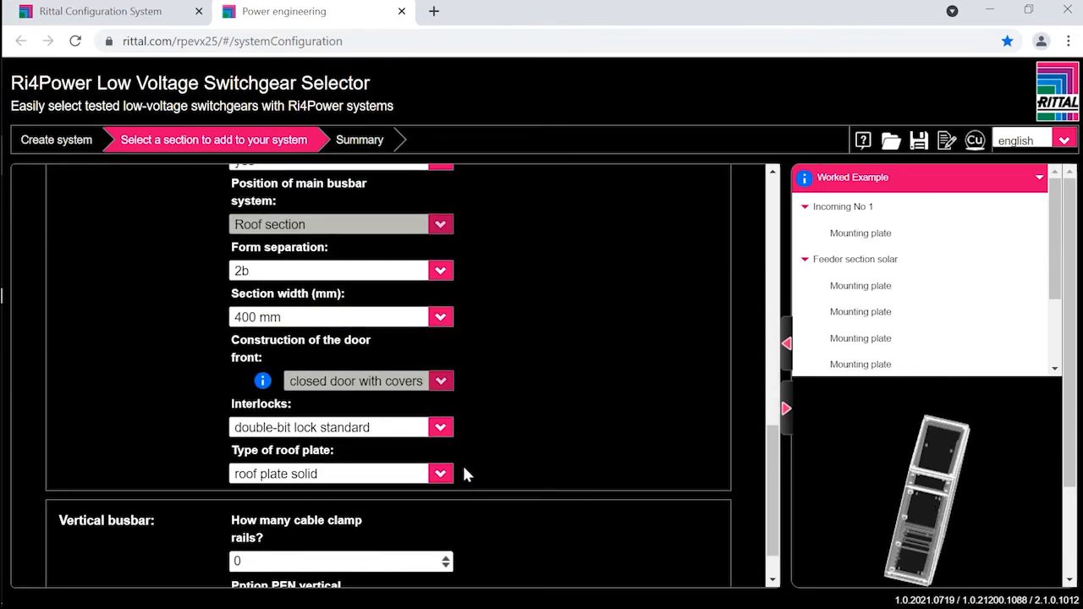
{"action": "scroll", "coordinate": [474, 465], "scroll_direction": "down", "scroll_amount": 1}
Step: Add one 600 mm wide Modular section, form 4a, with three compartments and a vertical busbar rated 800A - 1x30x10
{"action": "scroll", "coordinate": [487, 457], "scroll_direction": "up", "scroll_amount": 8}
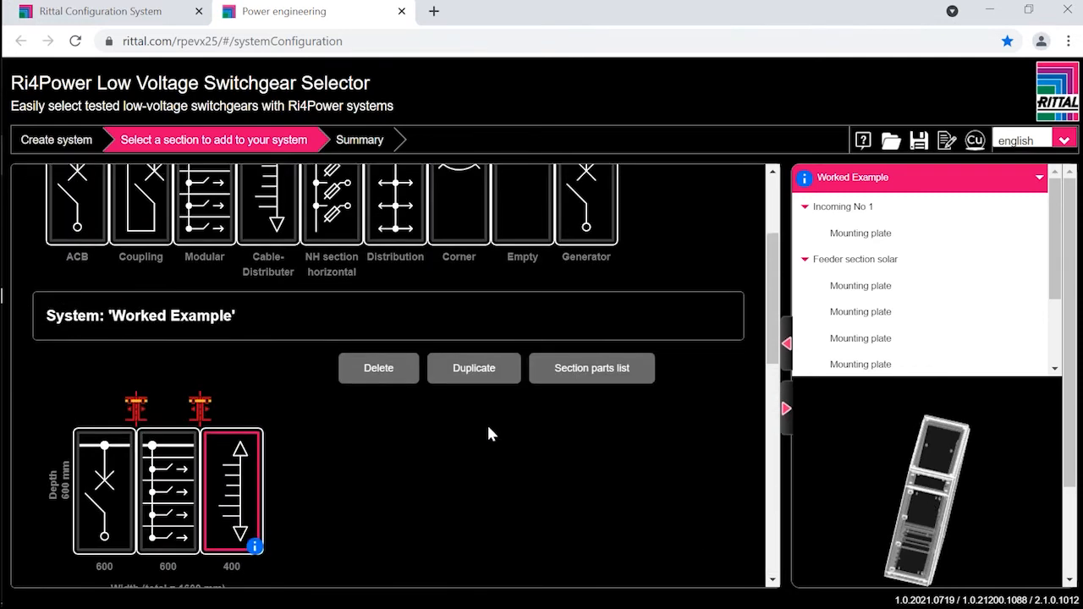
{"action": "scroll", "coordinate": [487, 422], "scroll_direction": "up", "scroll_amount": 1}
{"action": "scroll", "coordinate": [479, 426], "scroll_direction": "up", "scroll_amount": 1}
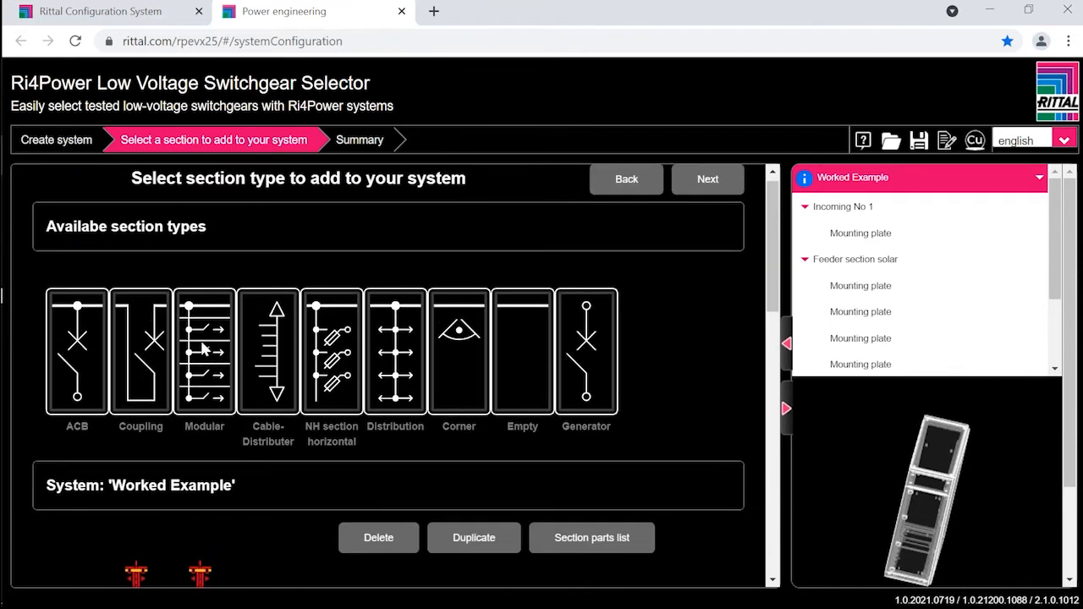
{"action": "left_click", "coordinate": [203, 347]}
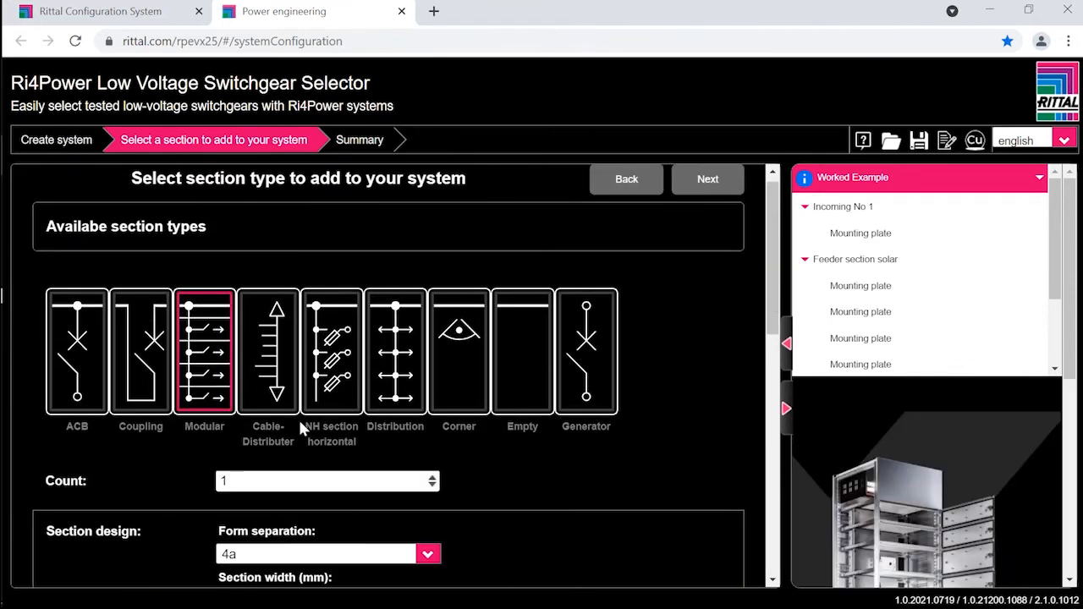
{"action": "scroll", "coordinate": [313, 407], "scroll_direction": "down", "scroll_amount": 2}
{"action": "scroll", "coordinate": [310, 406], "scroll_direction": "down", "scroll_amount": 2}
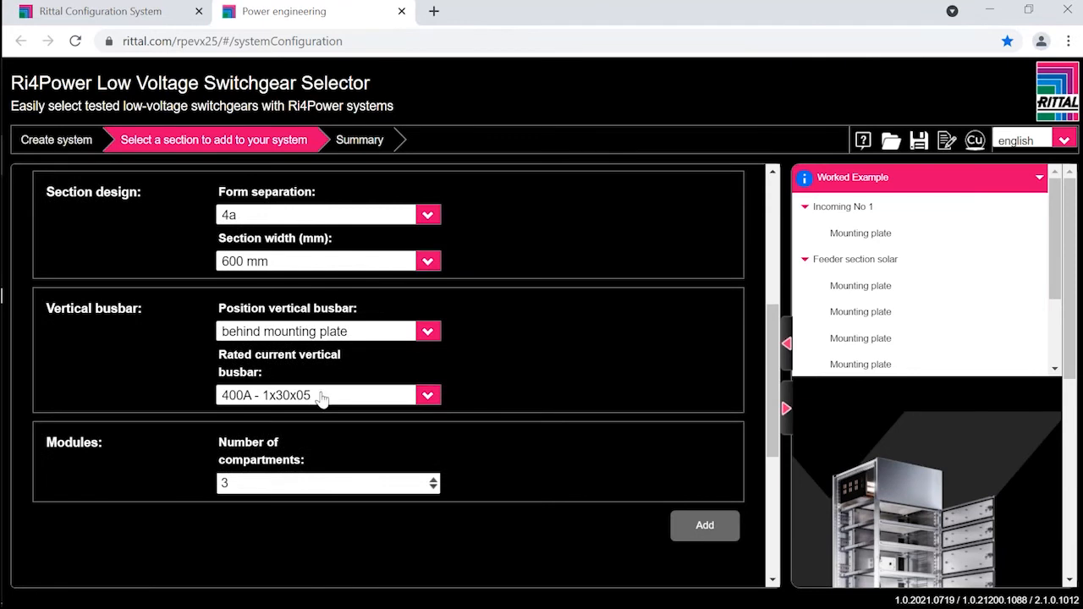
{"action": "left_click", "coordinate": [315, 395]}
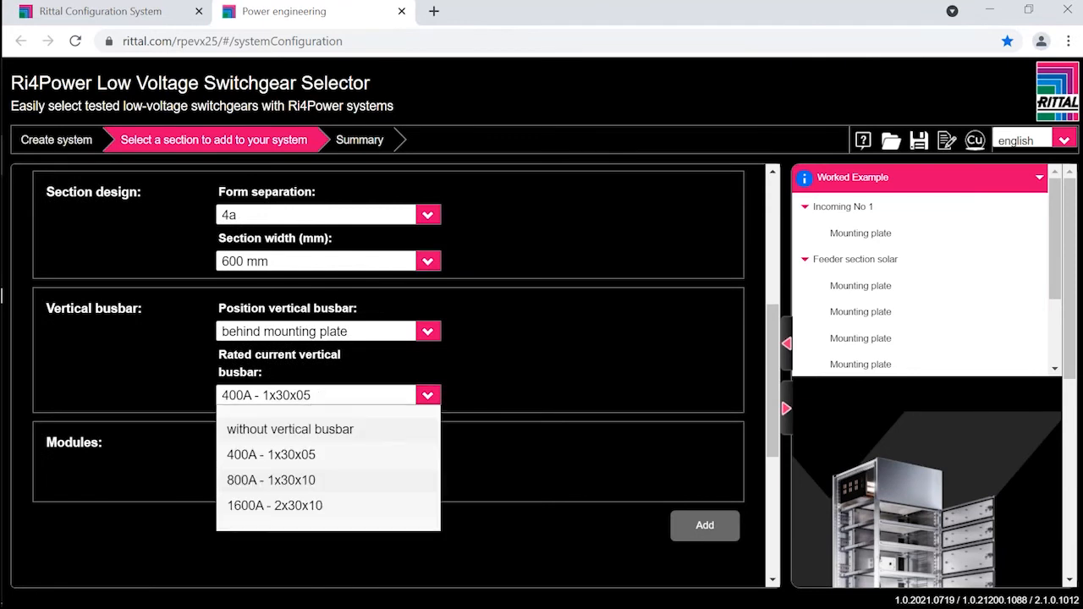
{"action": "left_click", "coordinate": [276, 480]}
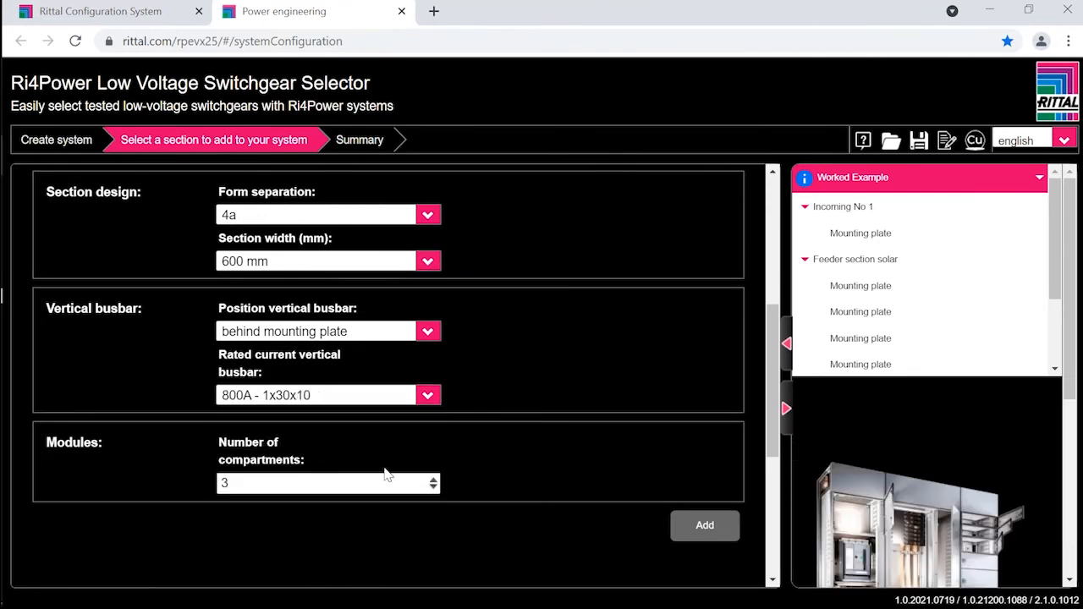
{"action": "left_click", "coordinate": [703, 529]}
Step: Select the new modular section in the system and name it "Feeder VSD"
{"action": "scroll", "coordinate": [496, 508], "scroll_direction": "down", "scroll_amount": 4}
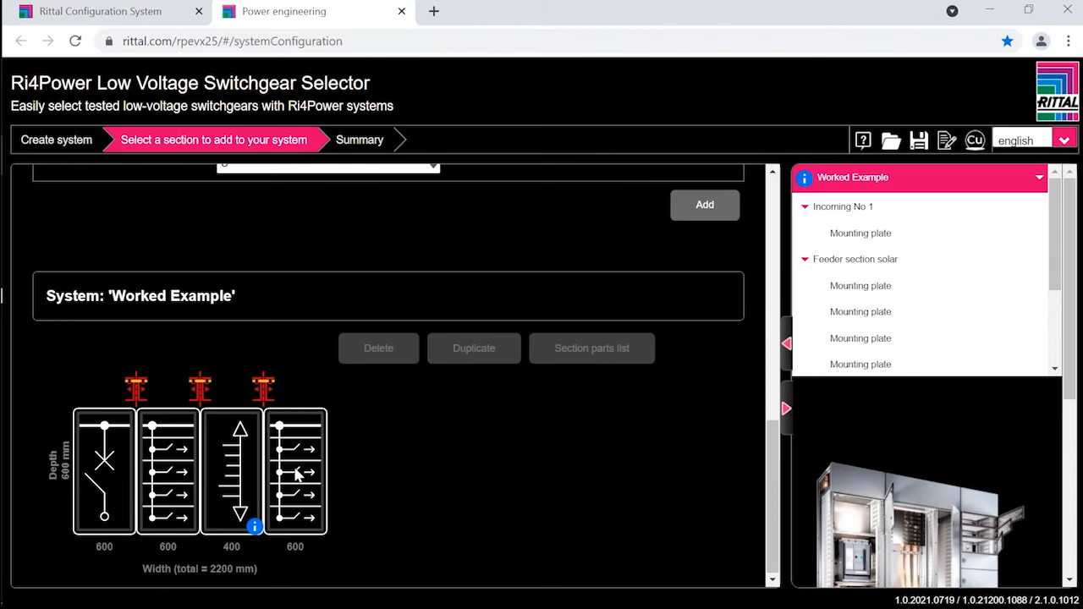
{"action": "left_click", "coordinate": [296, 465]}
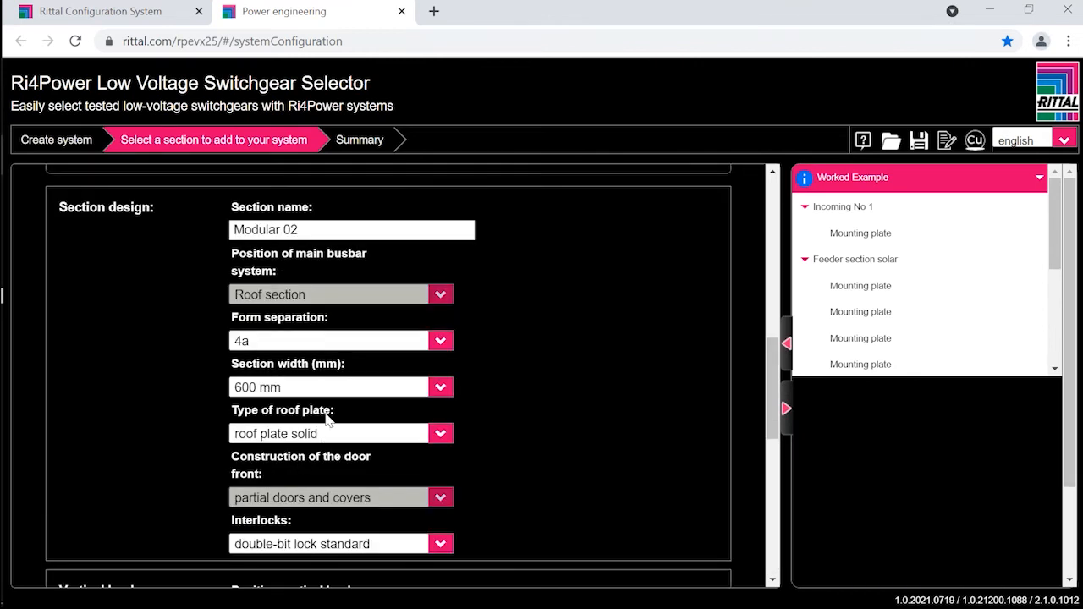
{"action": "left_click_drag", "start_coordinate": [313, 230], "coordinate": [188, 233]}
{"action": "type", "text": "Feede"}
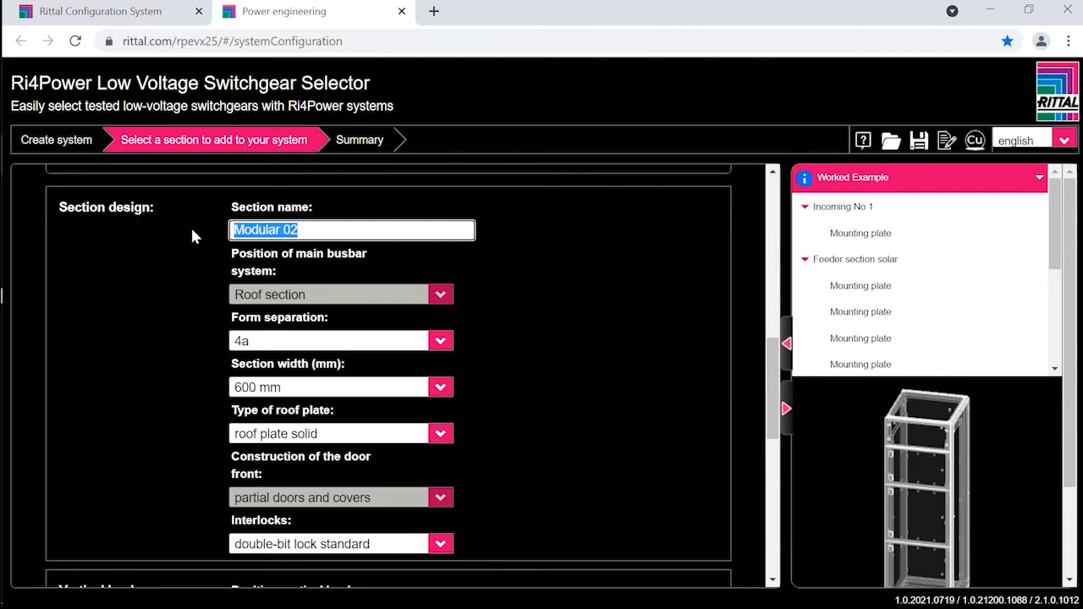
{"action": "type", "text": "r"}
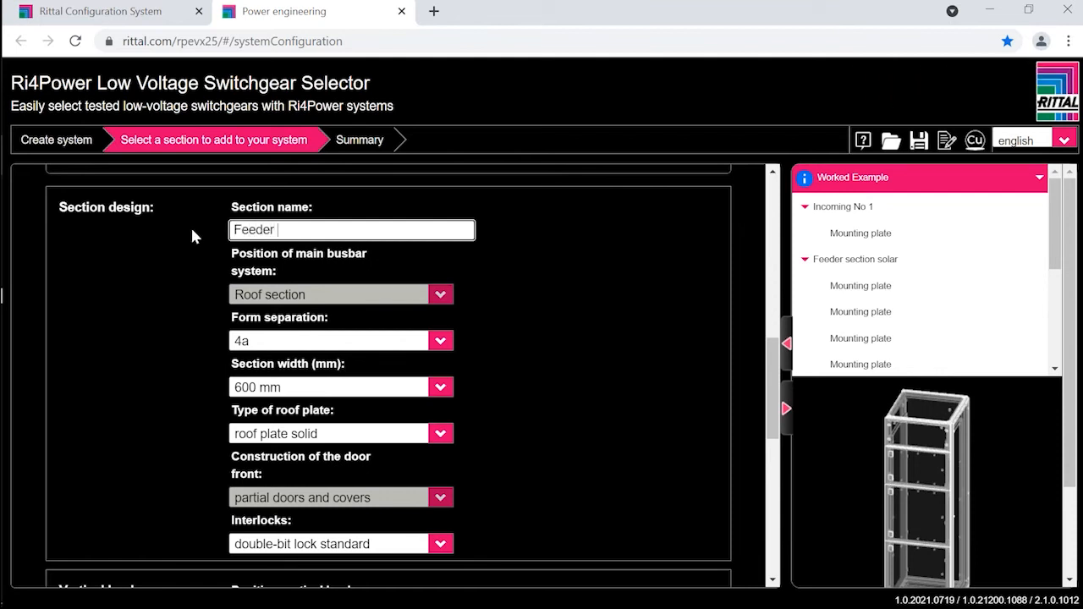
{"action": "type", "text": " VSD"}
Step: Open the module configuration of the Feeder VSD section
{"action": "scroll", "coordinate": [197, 188], "scroll_direction": "down", "scroll_amount": 2}
{"action": "scroll", "coordinate": [342, 386], "scroll_direction": "down", "scroll_amount": 3}
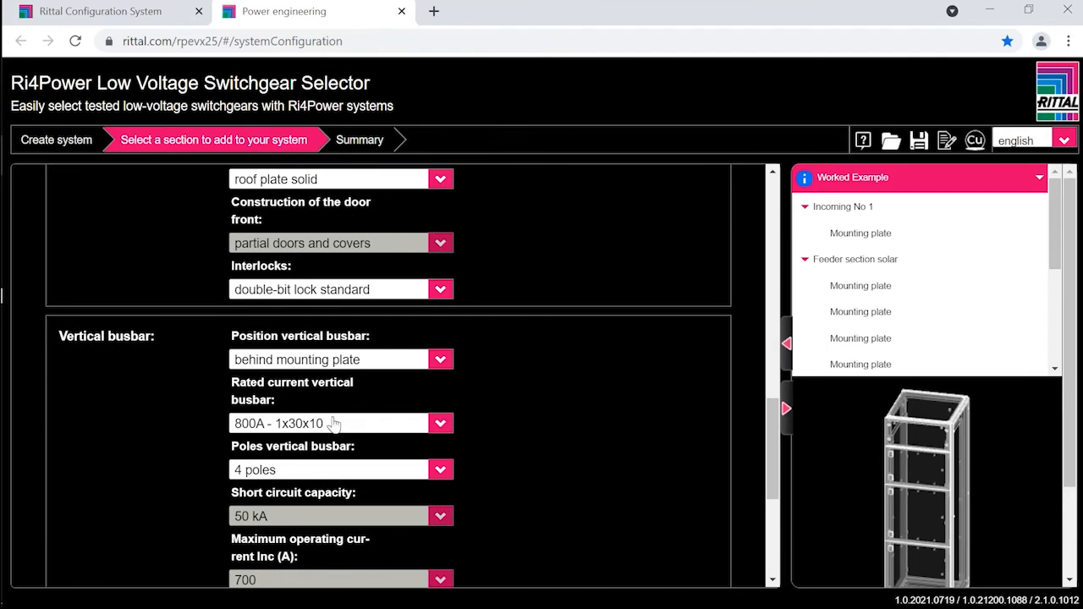
{"action": "scroll", "coordinate": [334, 423], "scroll_direction": "down", "scroll_amount": 5}
{"action": "left_click", "coordinate": [133, 541]}
{"action": "scroll", "coordinate": [132, 540], "scroll_direction": "down", "scroll_amount": 1}
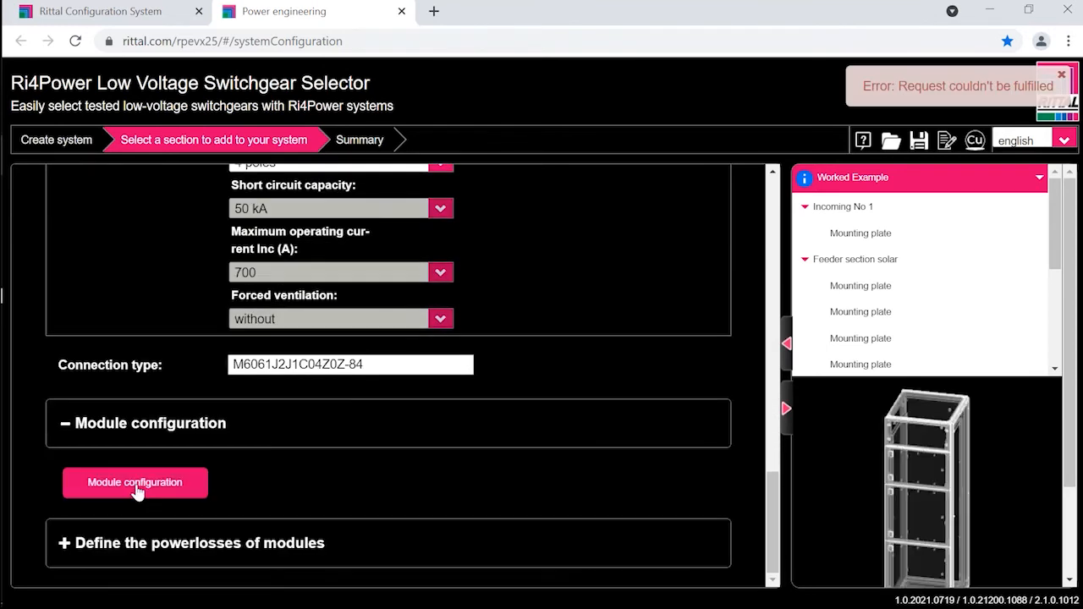
{"action": "left_click", "coordinate": [136, 489]}
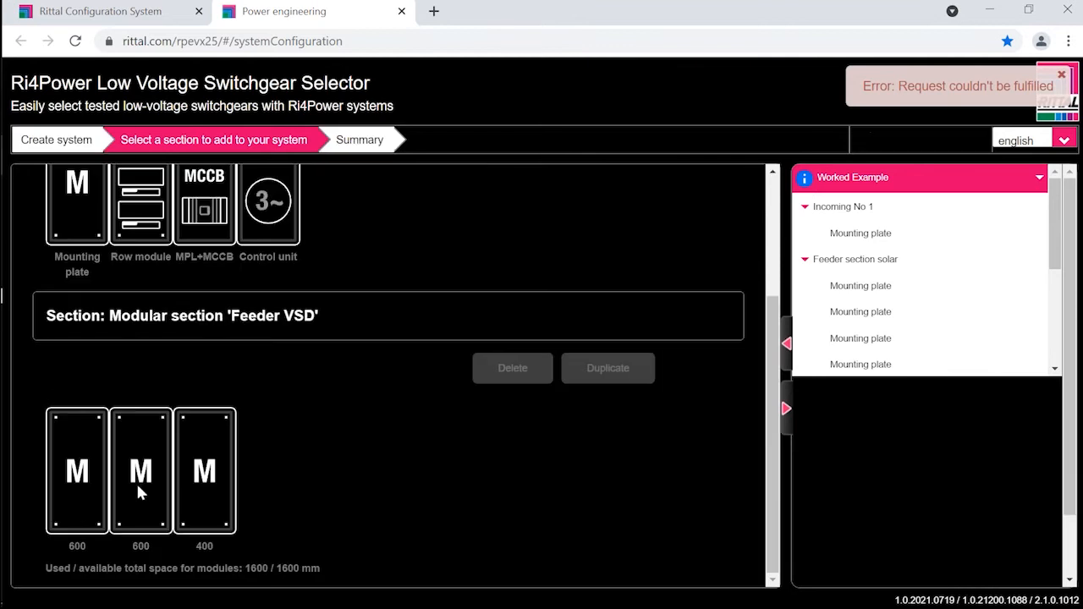
Step: Set the module height of the first and second mounting plates in the Feeder VSD section to 200
{"action": "double_click", "coordinate": [79, 476]}
{"action": "scroll", "coordinate": [247, 518], "scroll_direction": "down", "scroll_amount": 1}
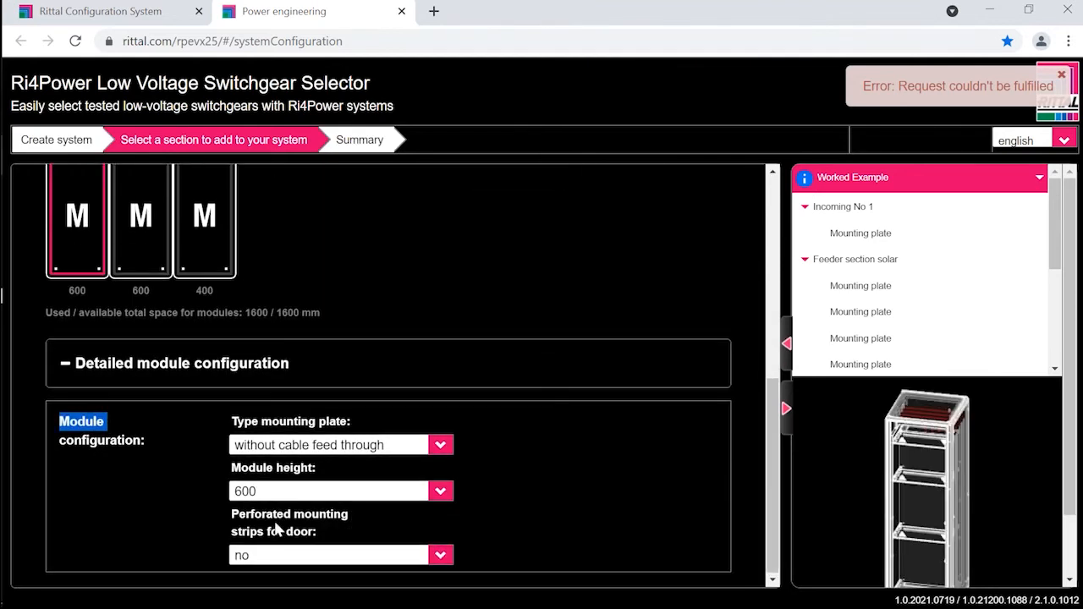
{"action": "left_click", "coordinate": [263, 495]}
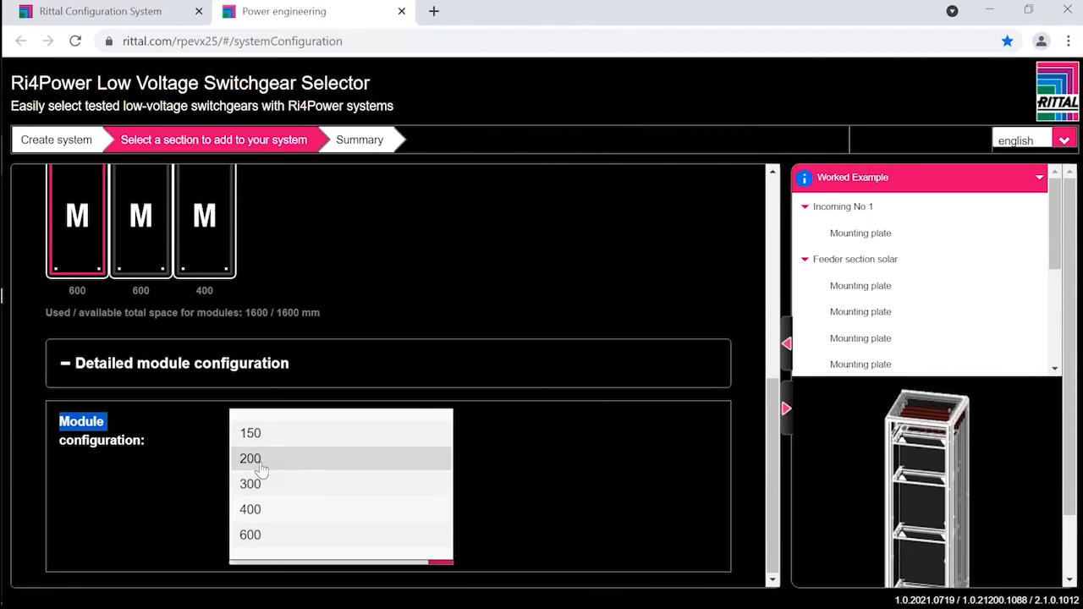
{"action": "left_click", "coordinate": [258, 460]}
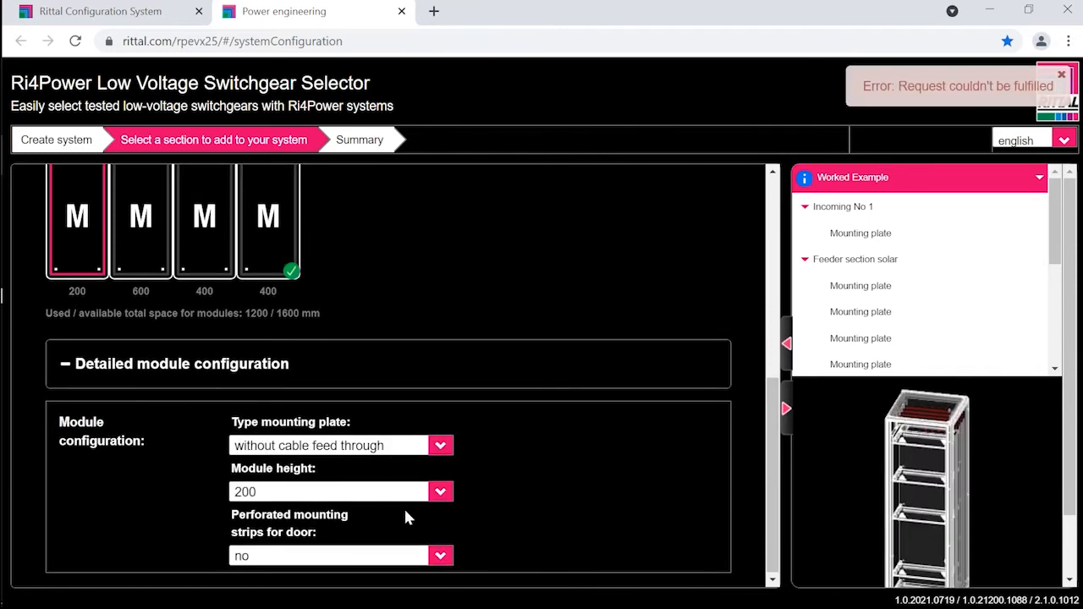
{"action": "left_click", "coordinate": [132, 235]}
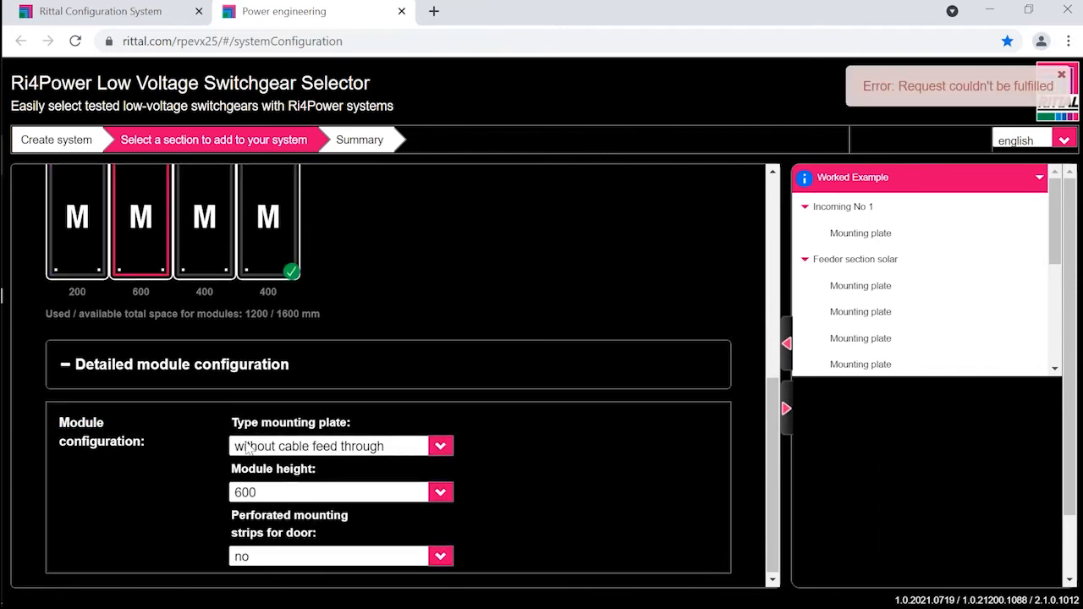
{"action": "left_click", "coordinate": [244, 492]}
{"action": "left_click", "coordinate": [253, 434]}
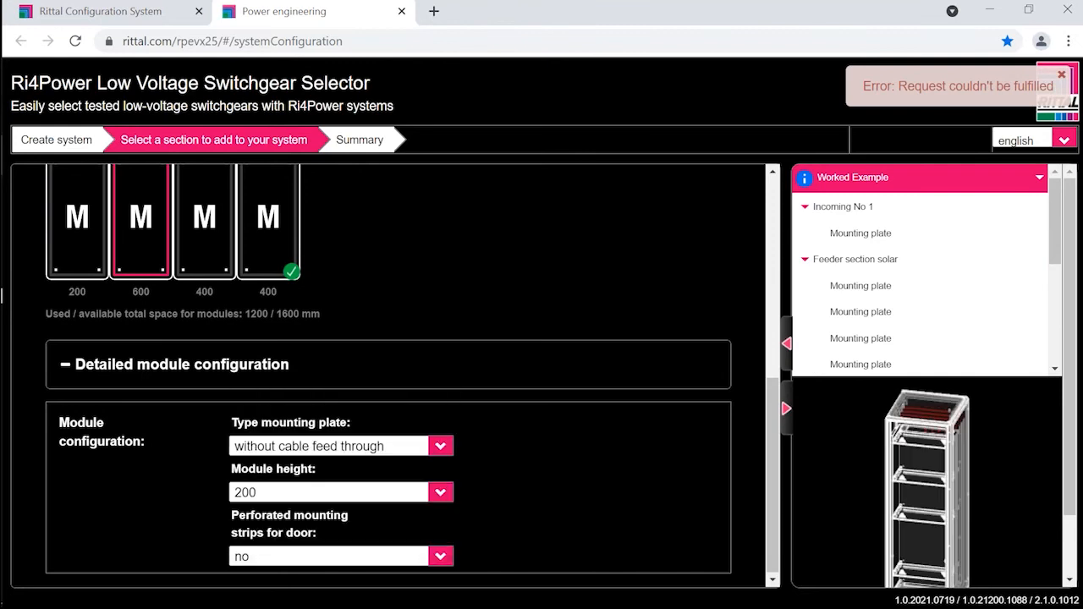
Step: Set the module height of the third and fourth mounting plates in the Feeder VSD section to 200
{"action": "left_click", "coordinate": [200, 255]}
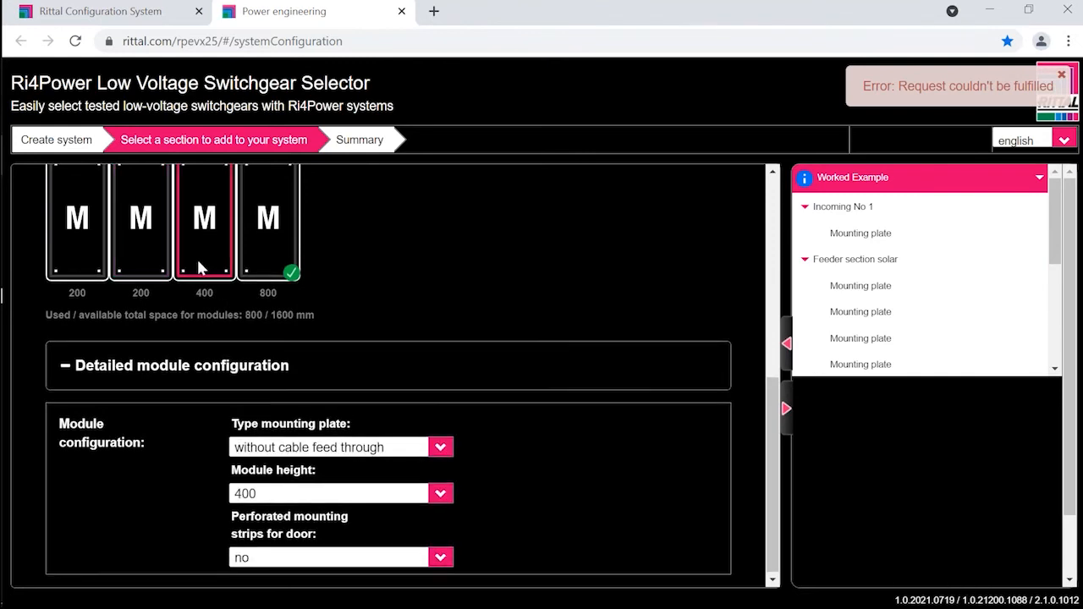
{"action": "left_click", "coordinate": [262, 498]}
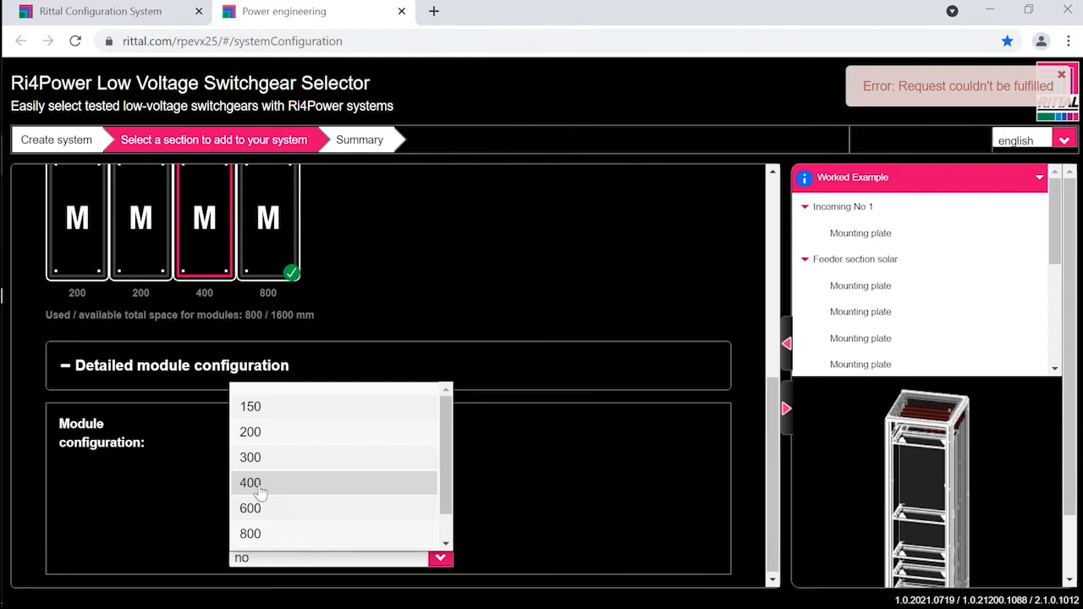
{"action": "left_click", "coordinate": [252, 433]}
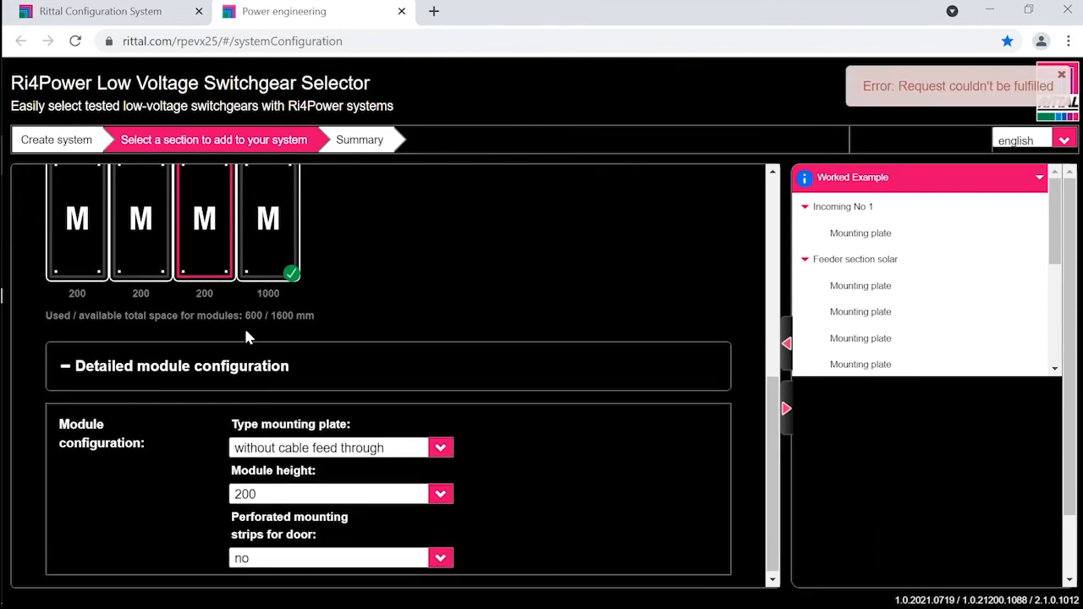
{"action": "left_click", "coordinate": [267, 229]}
{"action": "left_click", "coordinate": [292, 500]}
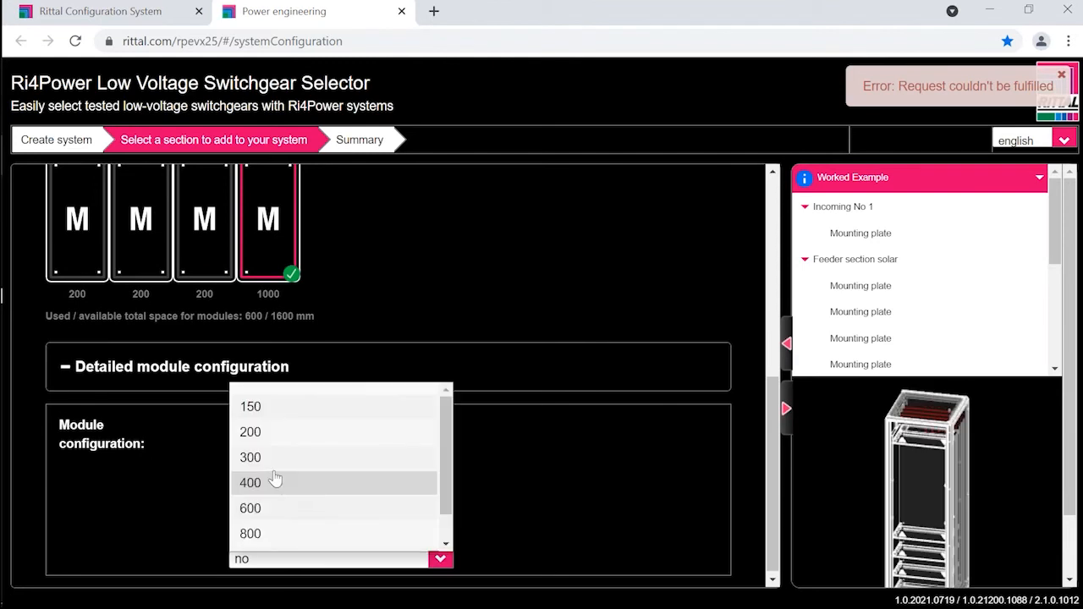
{"action": "left_click", "coordinate": [270, 438]}
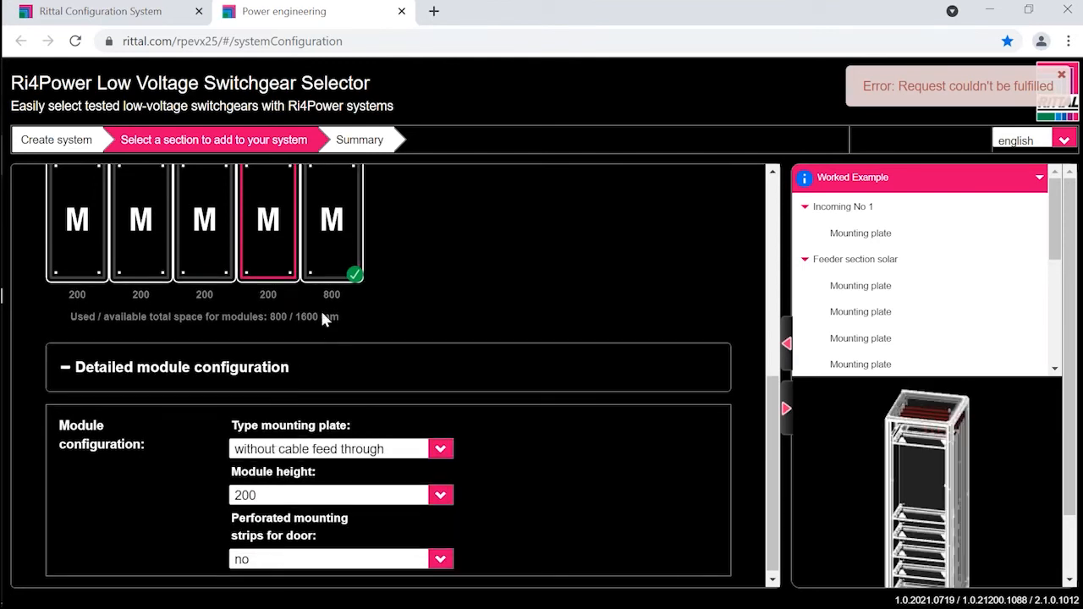
Step: Set the module height of the fifth mounting plate in the Feeder VSD section to 300
{"action": "left_click", "coordinate": [332, 230]}
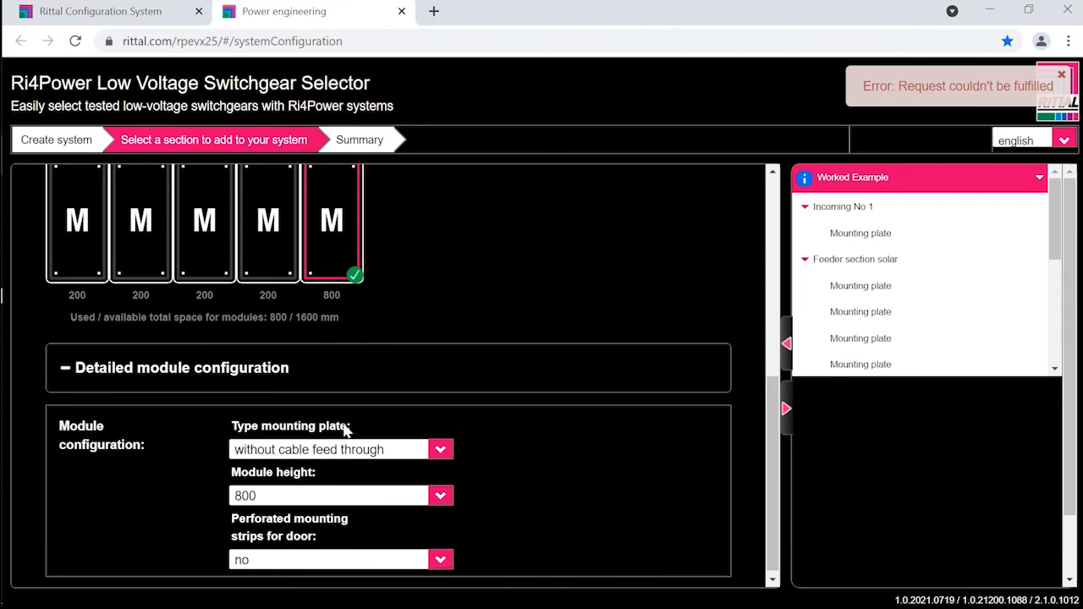
{"action": "left_click", "coordinate": [277, 501]}
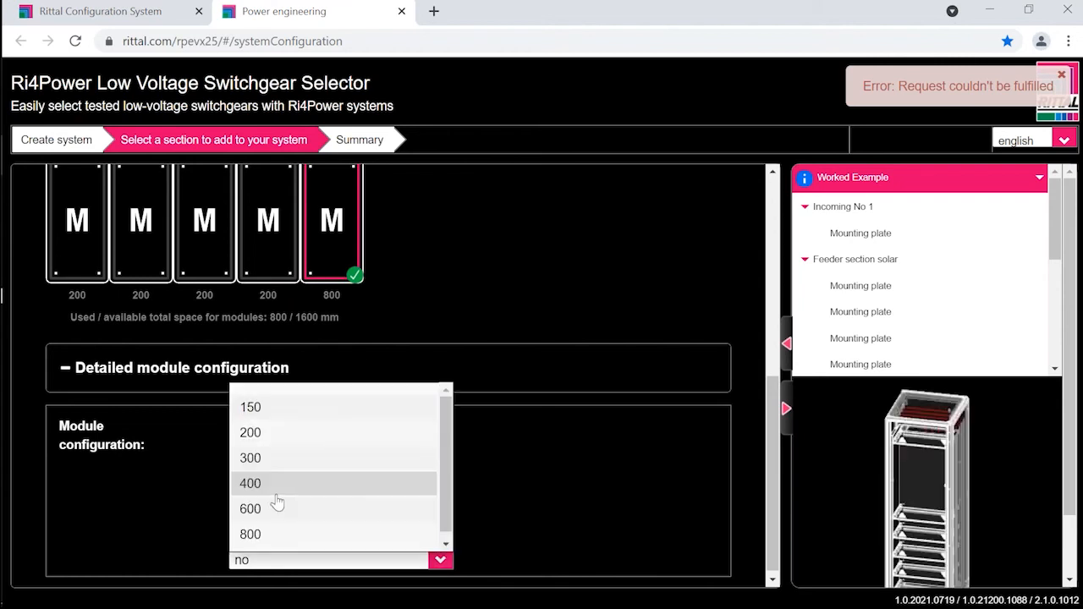
{"action": "left_click", "coordinate": [275, 437]}
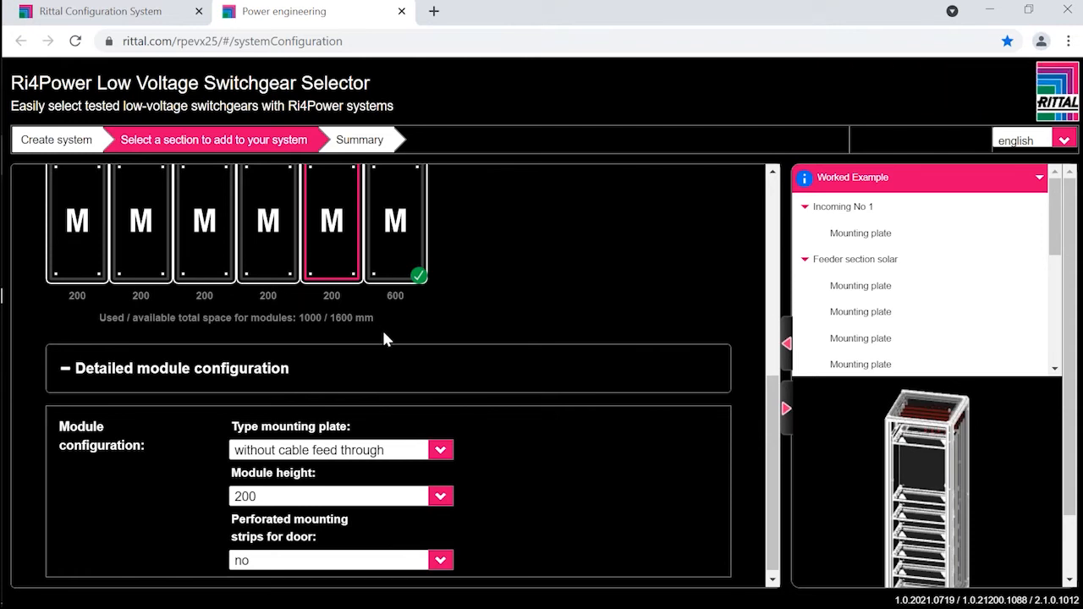
{"action": "left_click", "coordinate": [440, 496]}
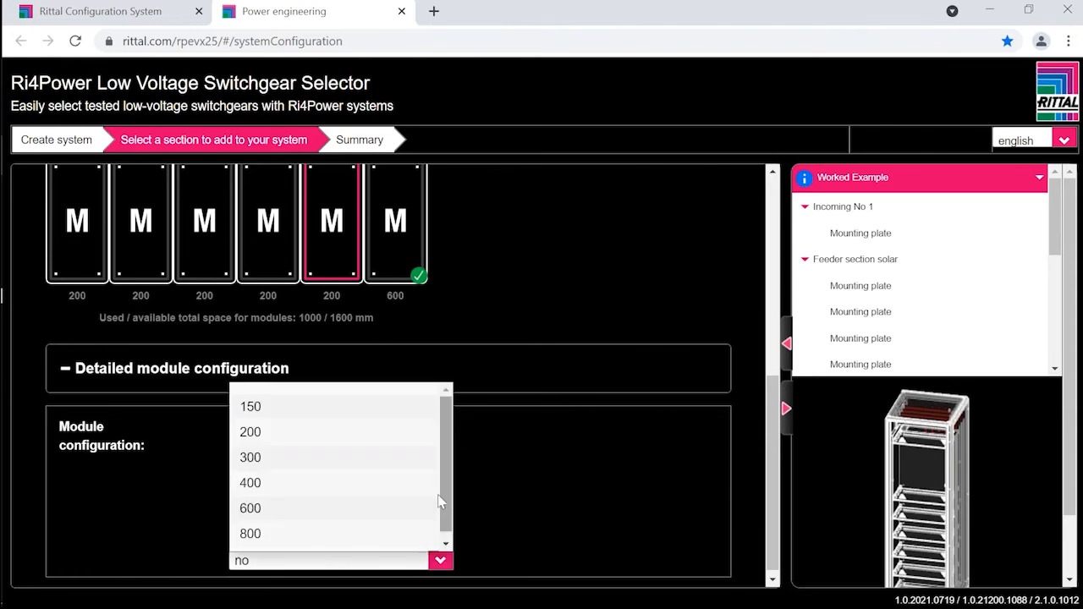
{"action": "left_click", "coordinate": [265, 457]}
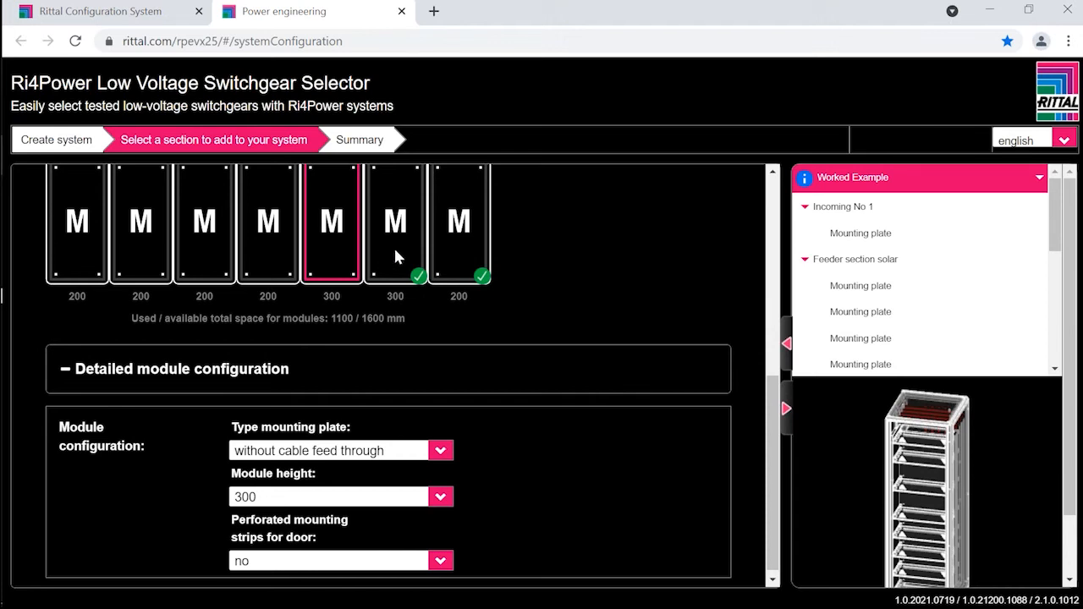
Step: Leave the module configuration of the Feeder VSD section and return to the system's section selection
{"action": "scroll", "coordinate": [490, 286], "scroll_direction": "up", "scroll_amount": 3}
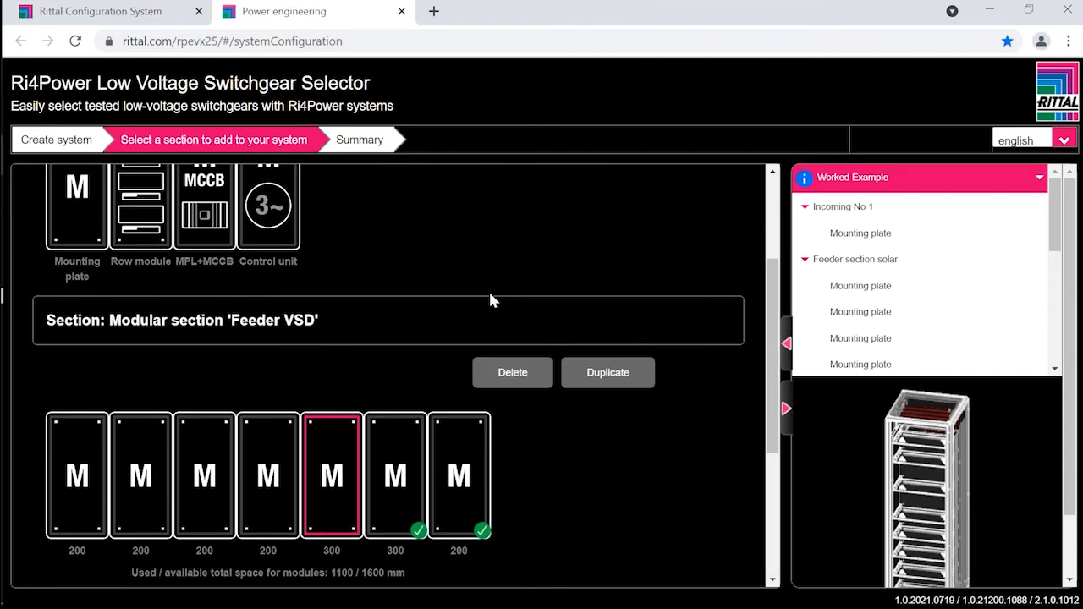
{"action": "scroll", "coordinate": [490, 301], "scroll_direction": "up", "scroll_amount": 2}
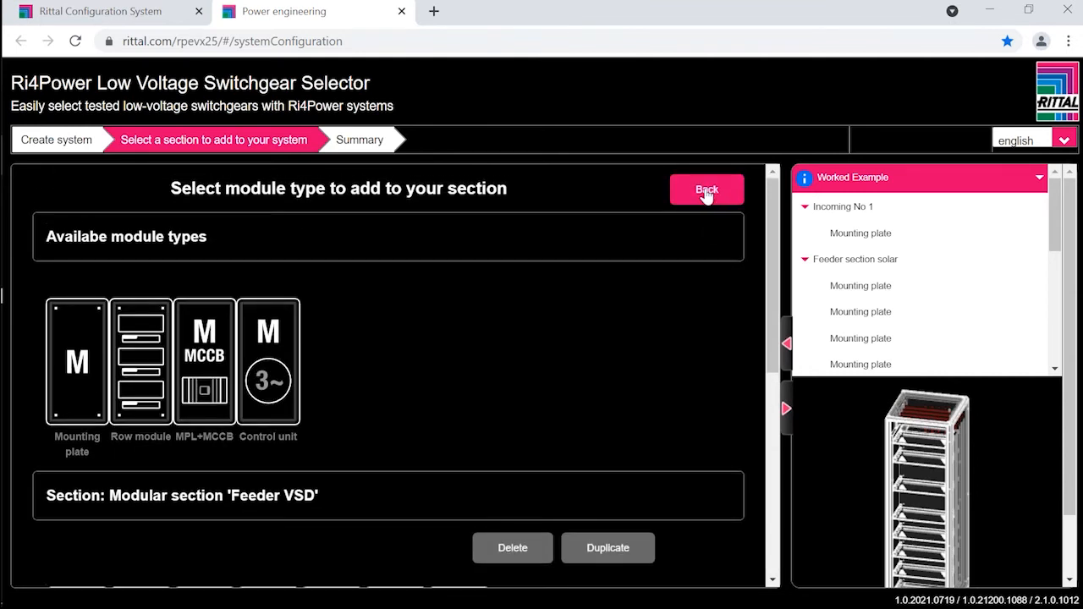
{"action": "left_click", "coordinate": [706, 191]}
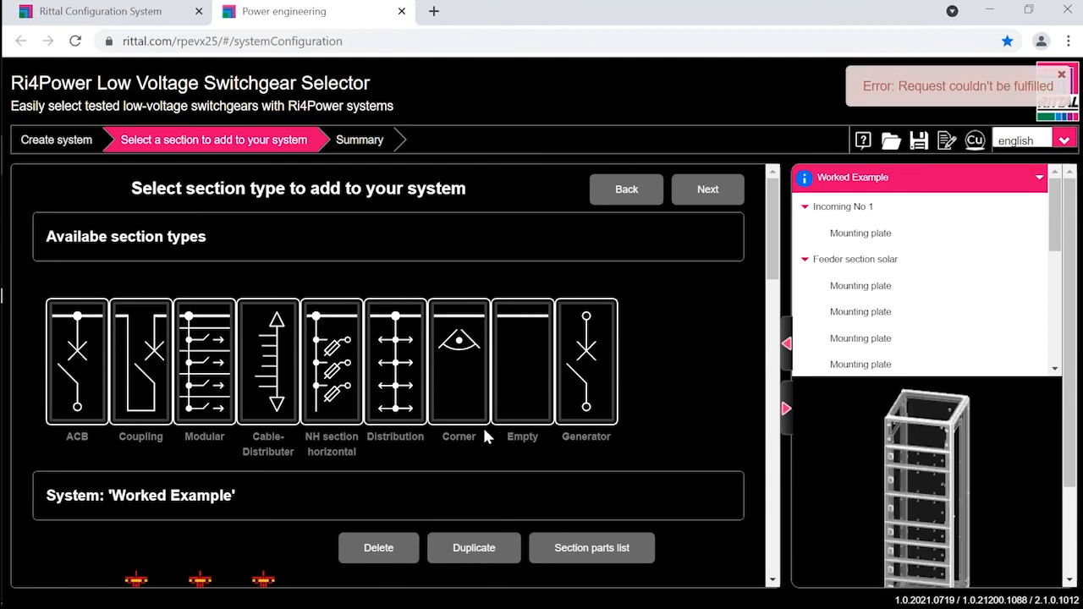
Step: Add one Empty section 800 mm wide, without main busbar feed-through, at the end of the system
{"action": "scroll", "coordinate": [479, 428], "scroll_direction": "down", "scroll_amount": 4}
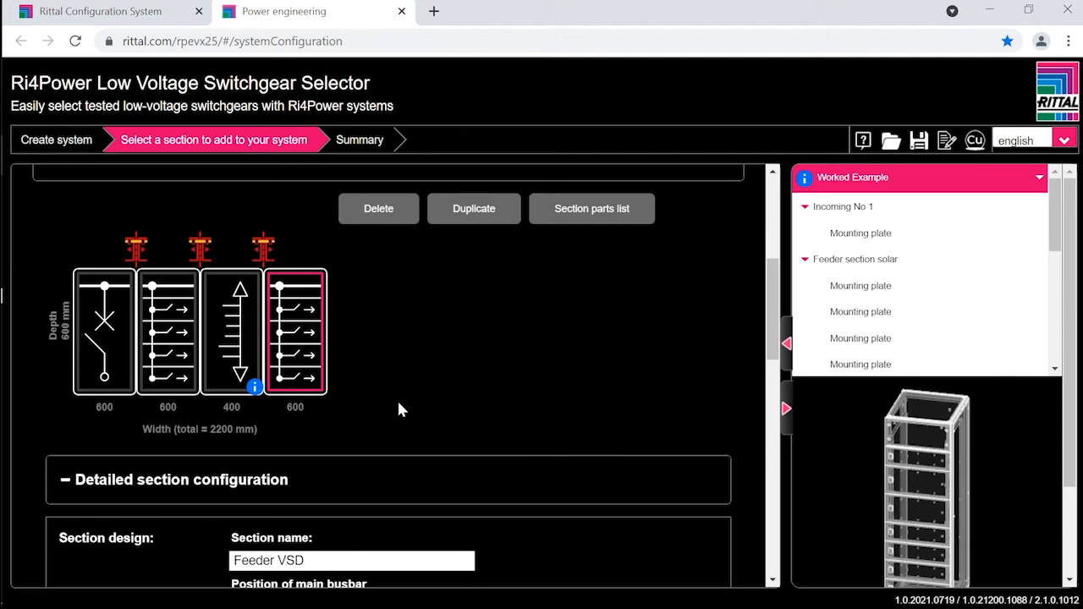
{"action": "scroll", "coordinate": [398, 410], "scroll_direction": "up", "scroll_amount": 3}
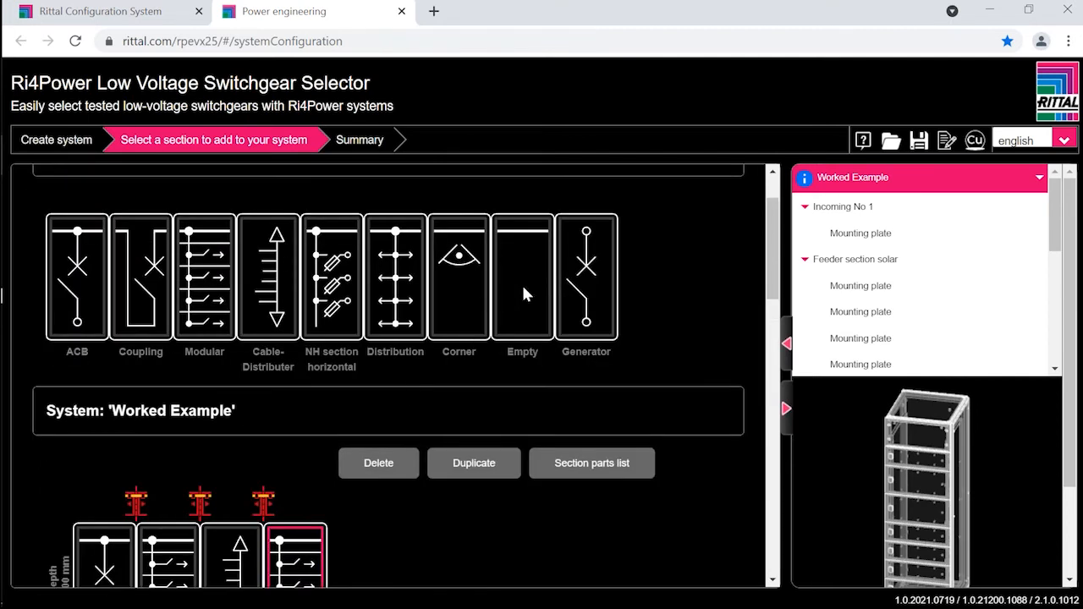
{"action": "left_click", "coordinate": [522, 284]}
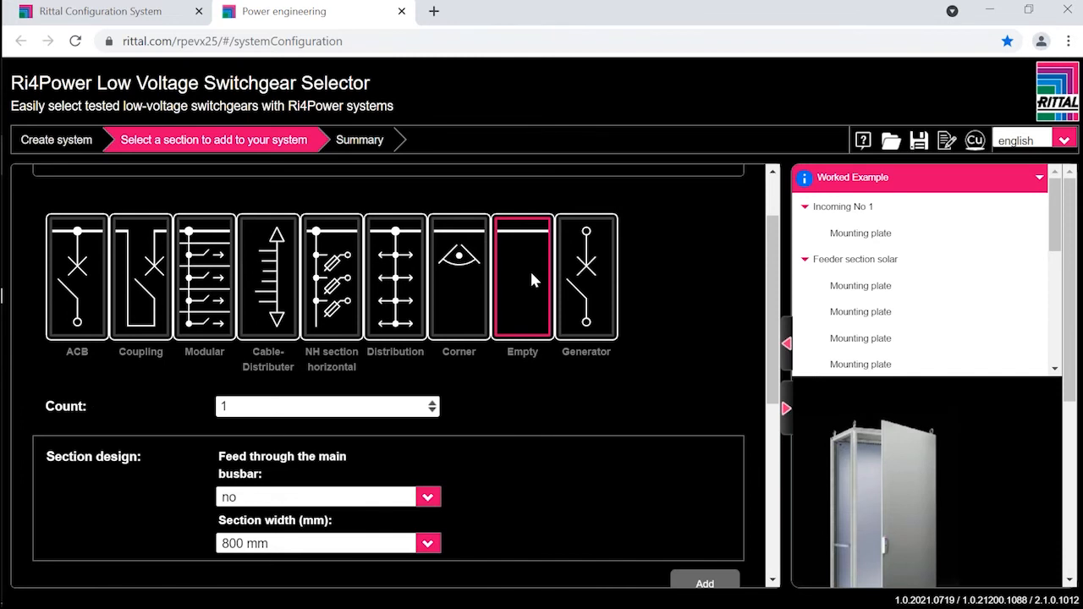
{"action": "left_click", "coordinate": [428, 543]}
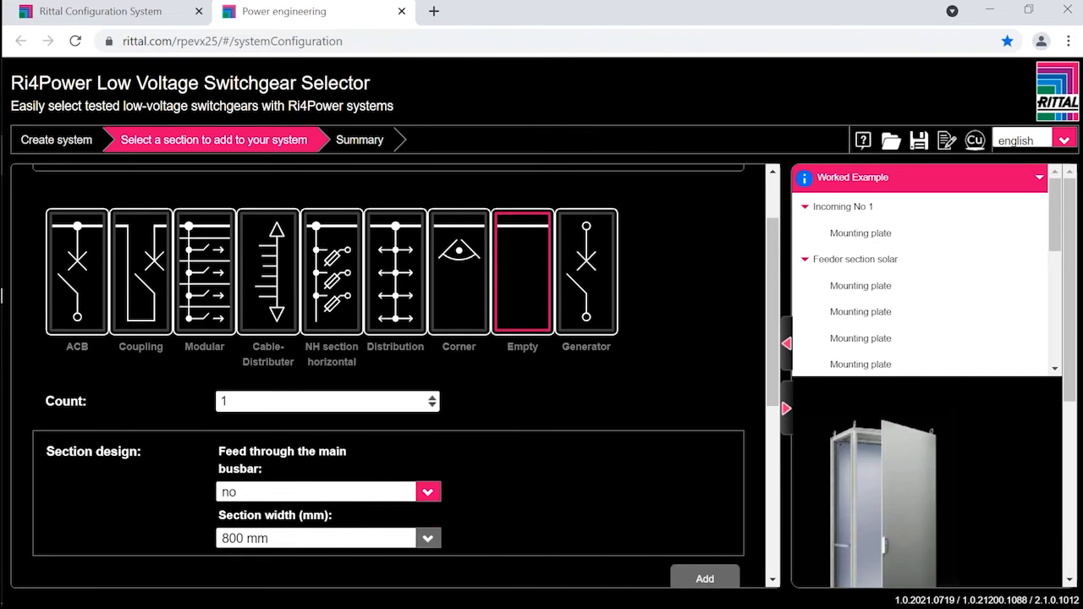
{"action": "scroll", "coordinate": [429, 540], "scroll_direction": "down", "scroll_amount": 1}
{"action": "left_click", "coordinate": [432, 462]}
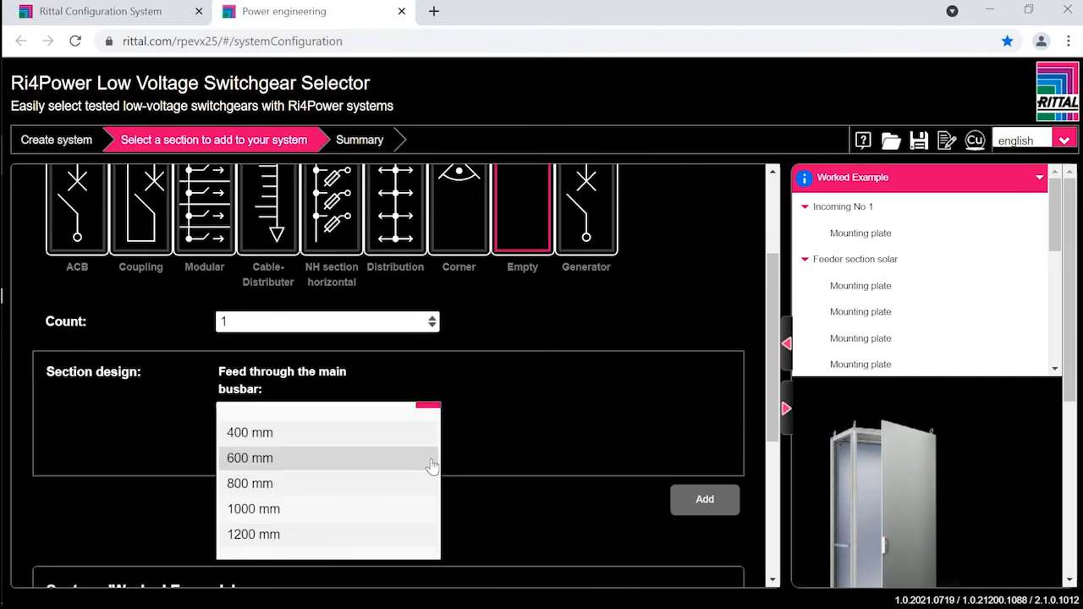
{"action": "left_click", "coordinate": [315, 487]}
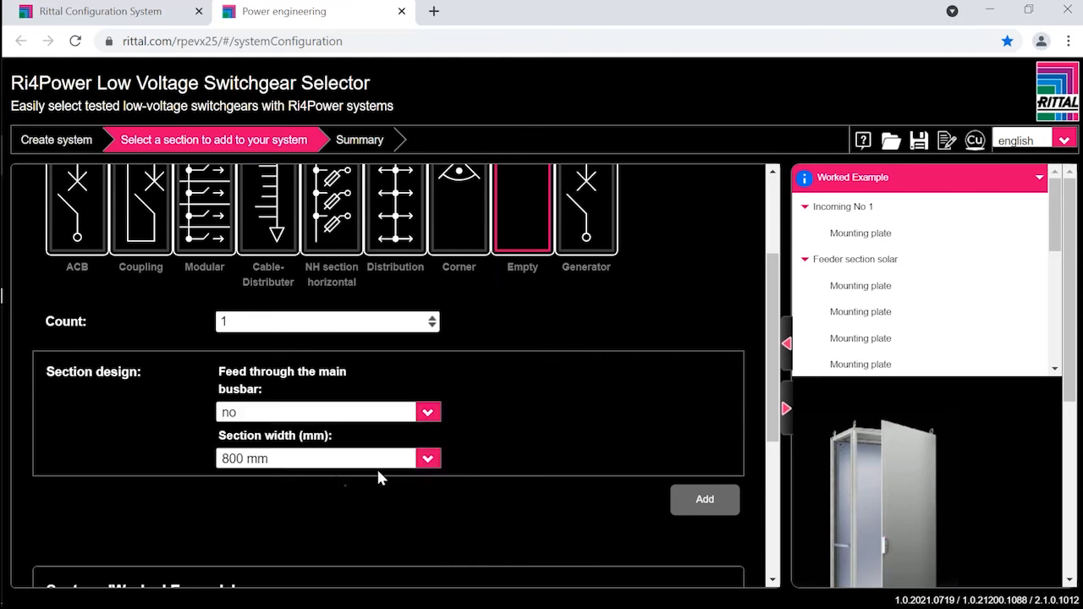
{"action": "left_click", "coordinate": [697, 502]}
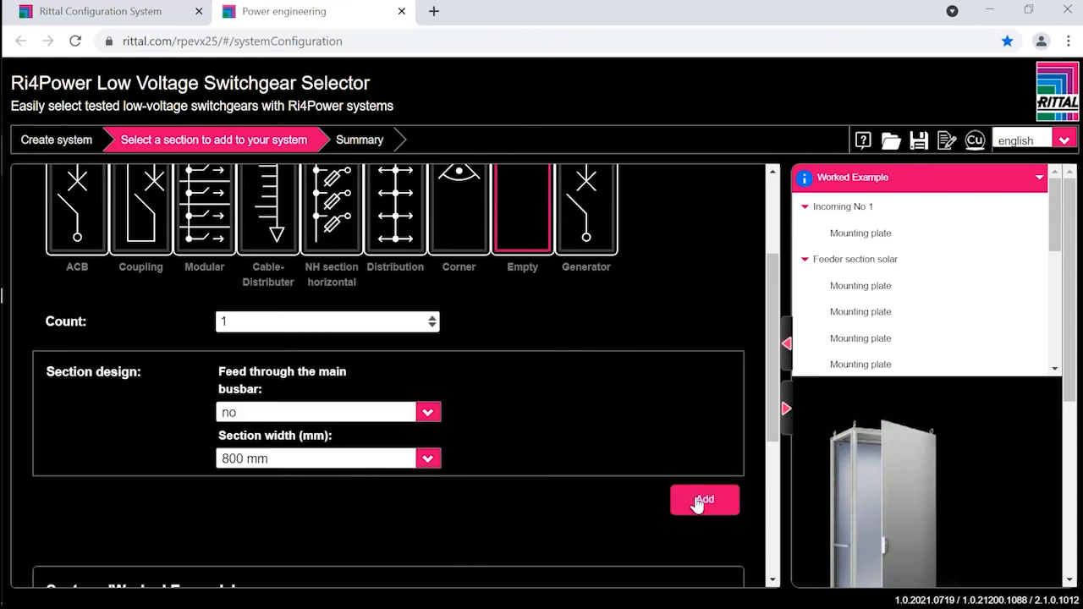
{"action": "scroll", "coordinate": [423, 462], "scroll_direction": "down", "scroll_amount": 4}
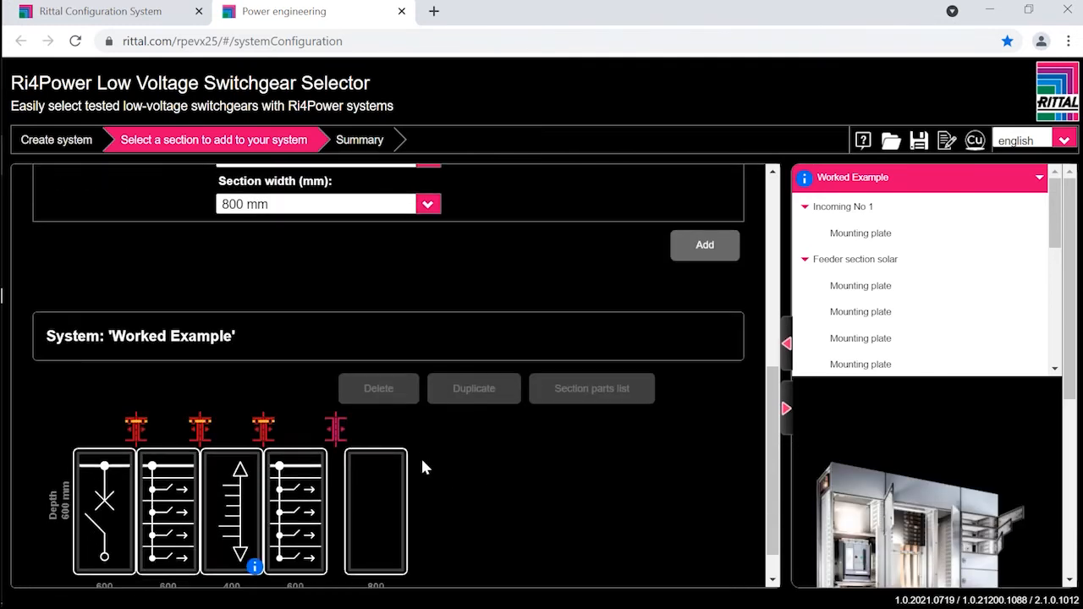
{"action": "scroll", "coordinate": [421, 462], "scroll_direction": "down", "scroll_amount": 1}
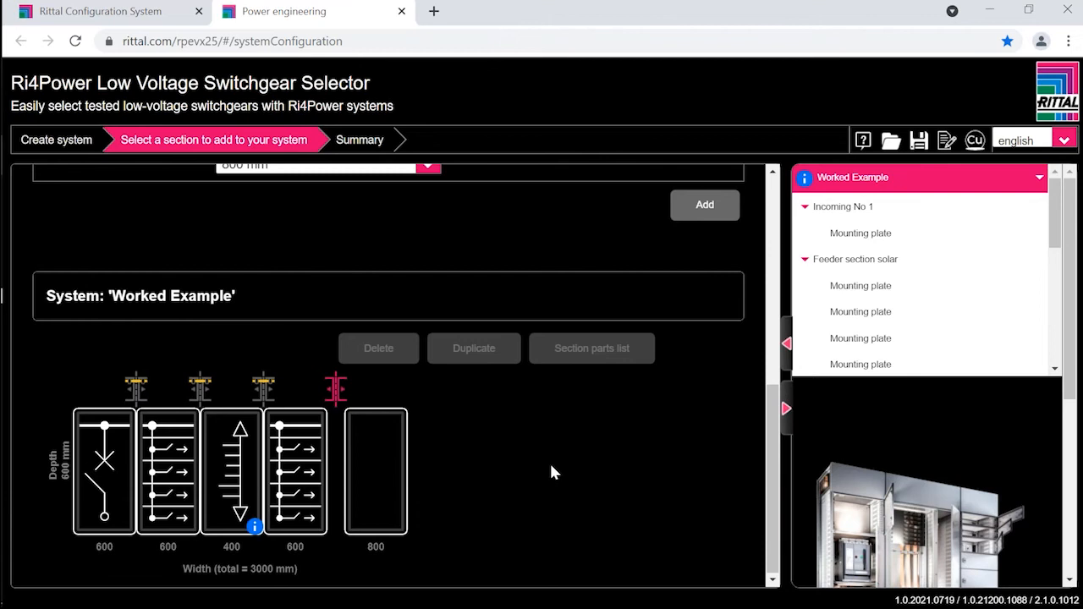
Step: Proceed to the system summary and download the project with only Drawings PDF selected as additional content
{"action": "scroll", "coordinate": [551, 472], "scroll_direction": "up", "scroll_amount": 5}
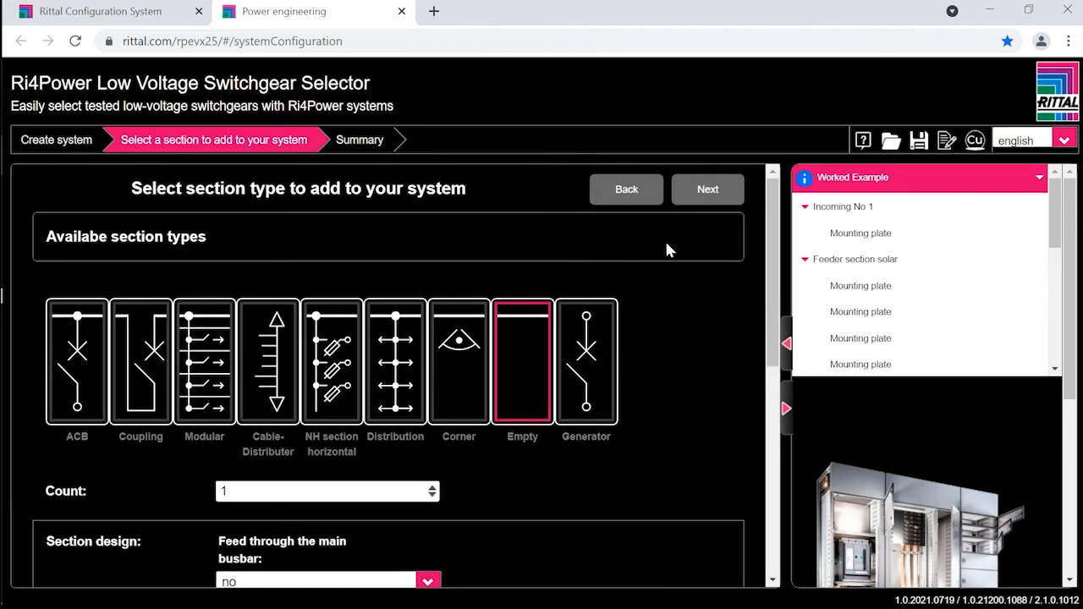
{"action": "left_click", "coordinate": [709, 192]}
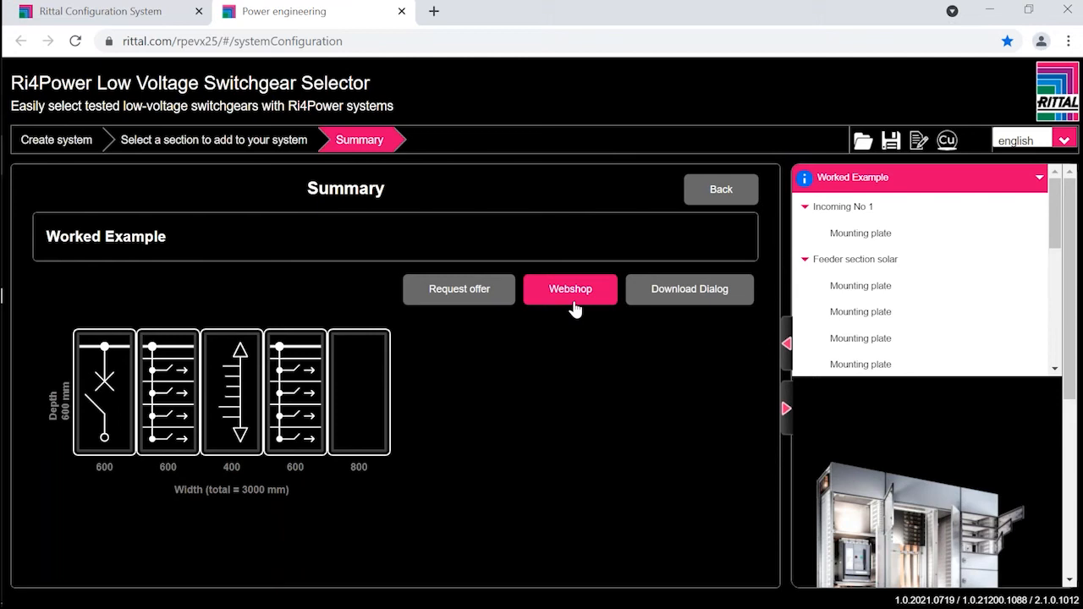
{"action": "left_click", "coordinate": [657, 292]}
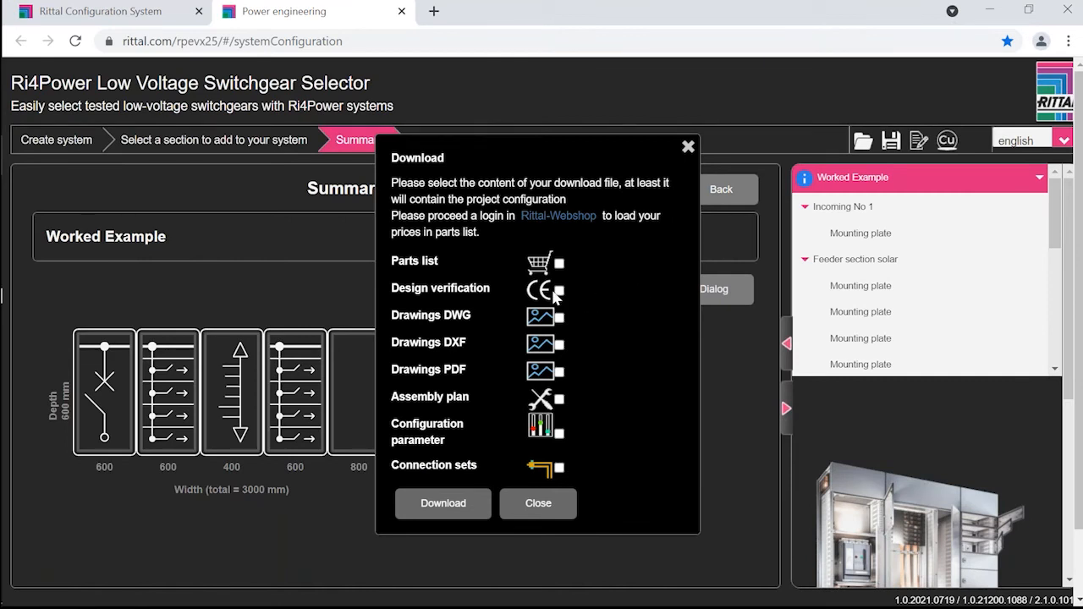
{"action": "left_click", "coordinate": [559, 373]}
{"action": "mouse_move", "coordinate": [4, 457]}
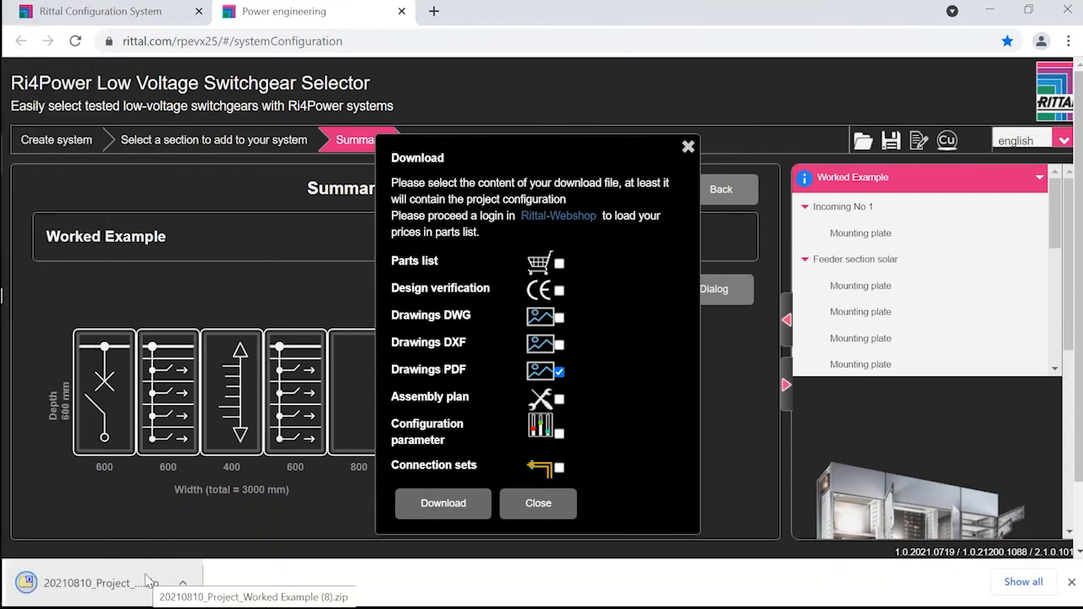
Step: Open the downloaded project archive and view the external drawing drawing_1_ext.pdf in its Project\Drawings folder
{"action": "left_click", "coordinate": [131, 589]}
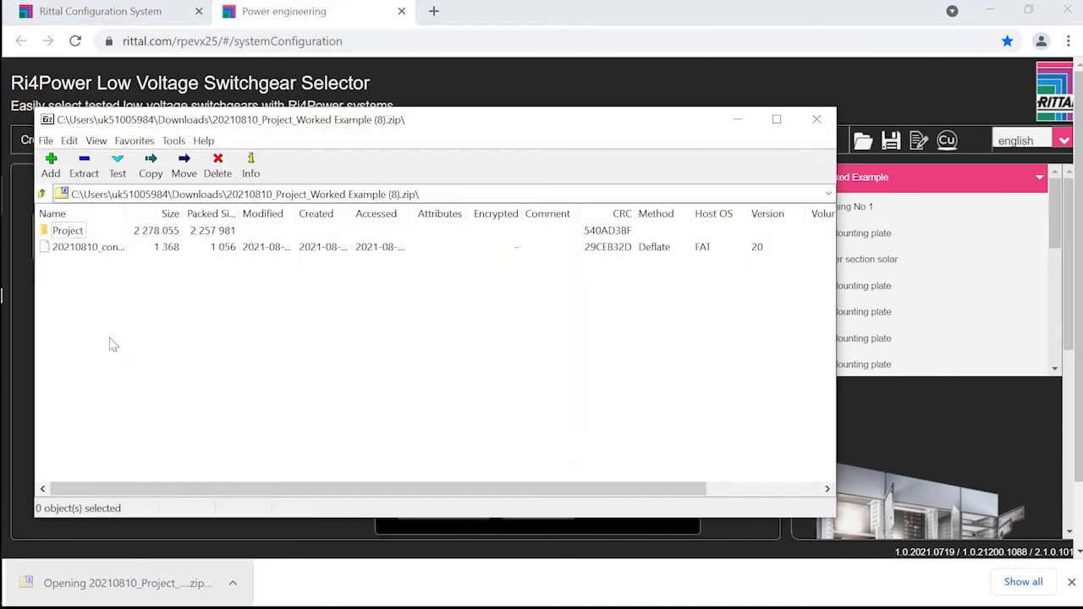
{"action": "double_click", "coordinate": [74, 234]}
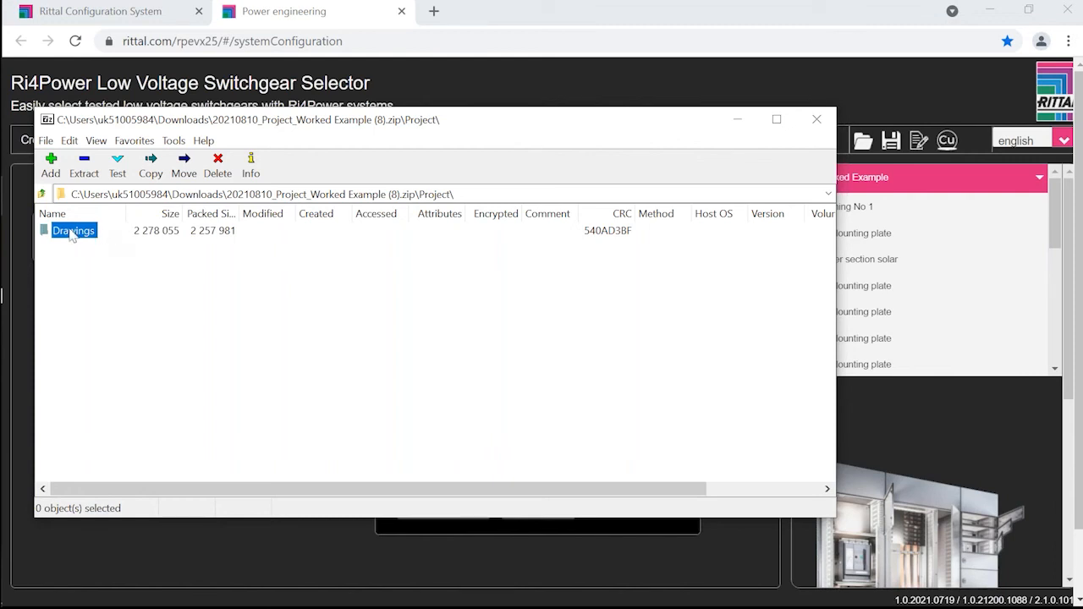
{"action": "double_click", "coordinate": [76, 233]}
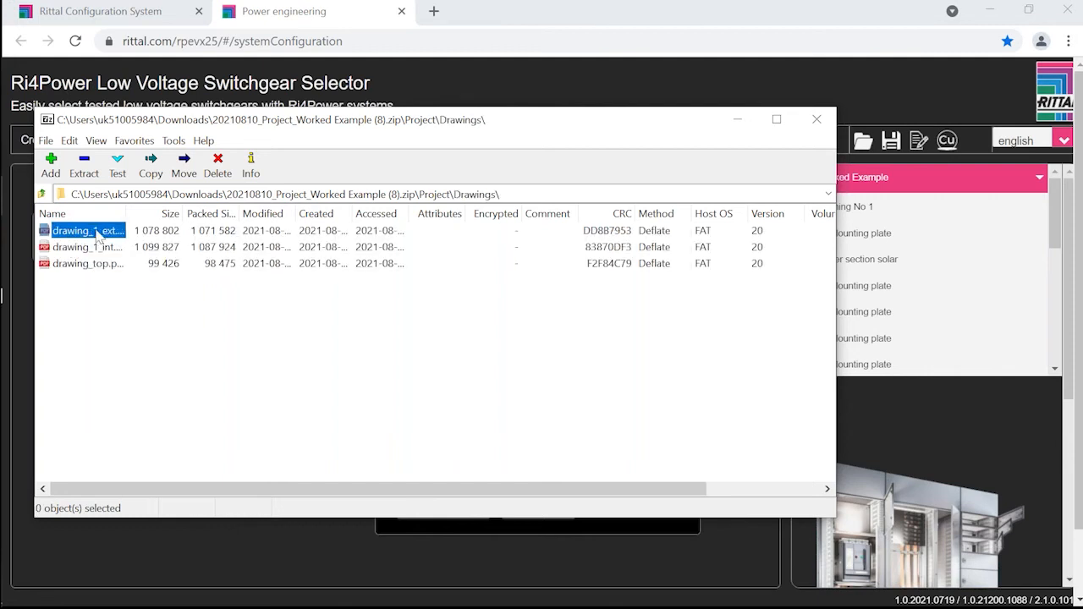
{"action": "double_click", "coordinate": [95, 231]}
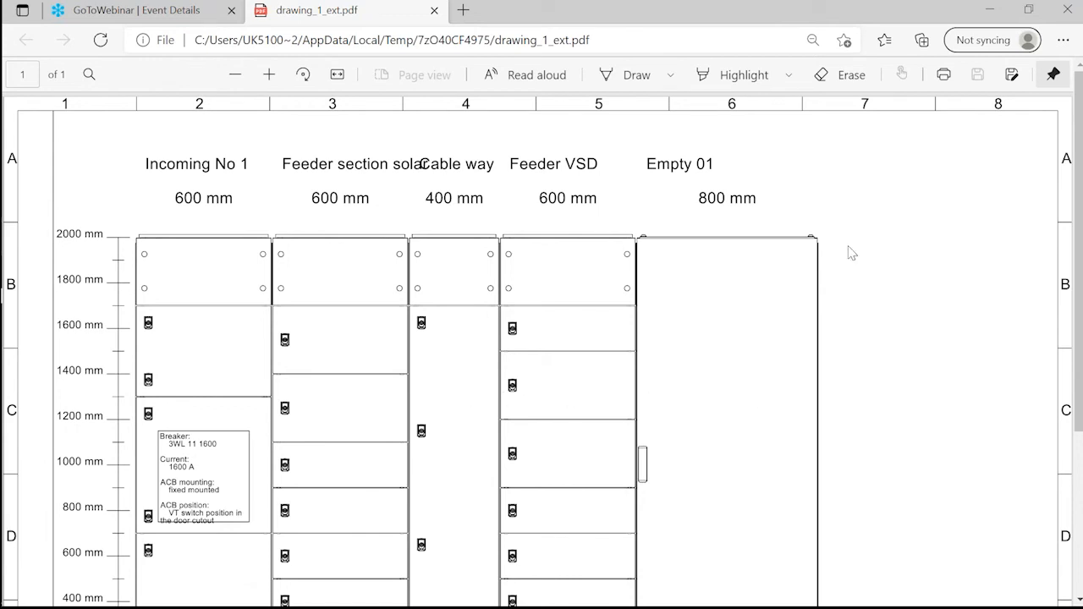
{"action": "left_click", "coordinate": [990, 12]}
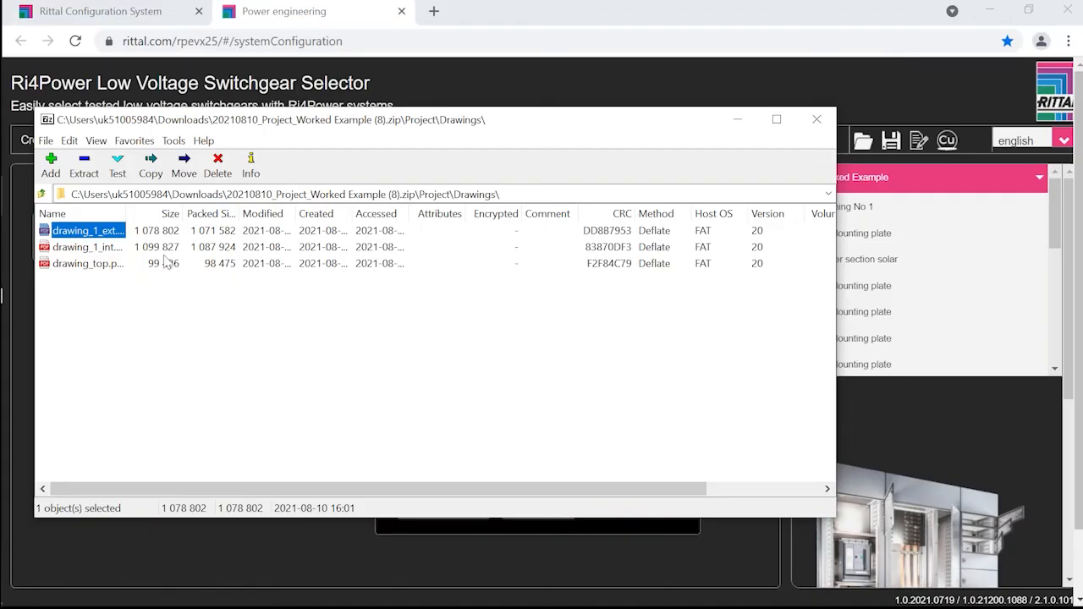
Step: Open drawing_1_int.pdf from the archive and examine the internal busbar and mounting plate layout of all sections
{"action": "left_click", "coordinate": [86, 249]}
{"action": "double_click", "coordinate": [85, 249]}
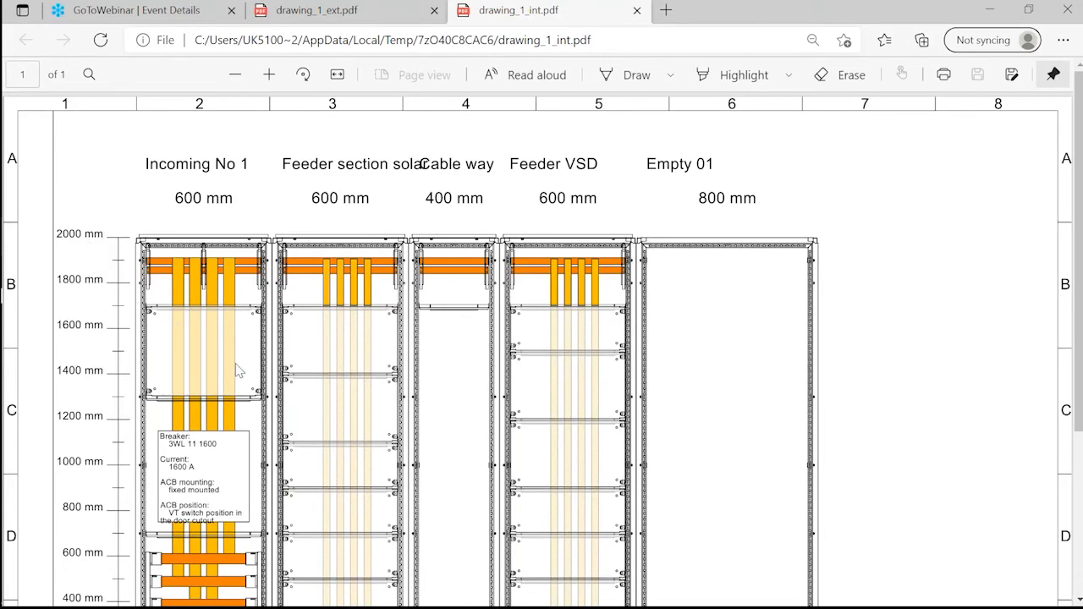
{"action": "scroll", "coordinate": [225, 397], "scroll_direction": "down", "scroll_amount": 1}
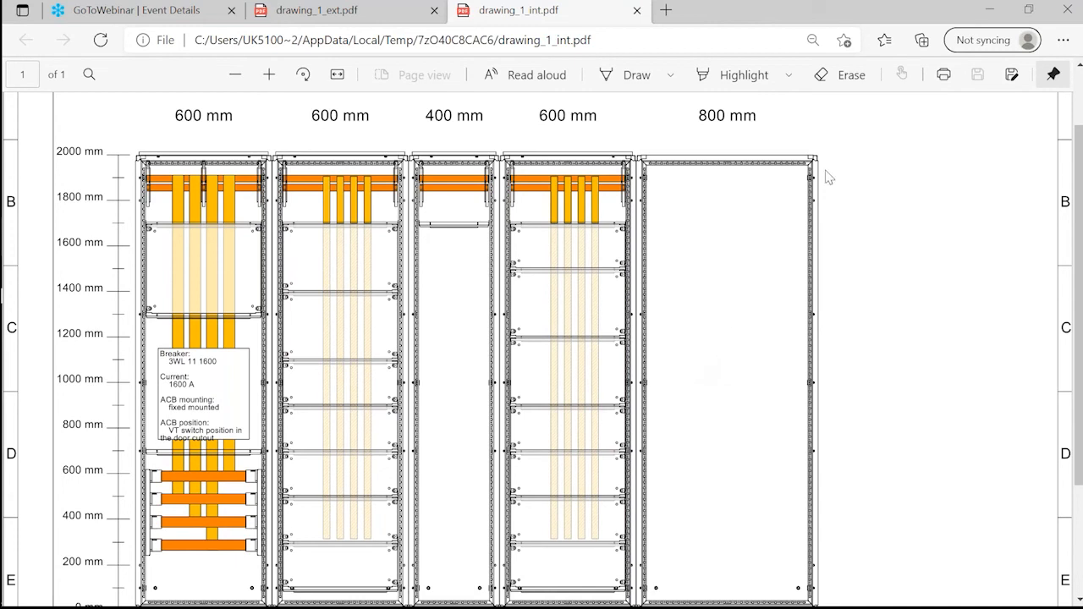
Step: Minimize the drawing and archive windows and close the download dialog to return to the system summary
{"action": "left_click", "coordinate": [991, 15]}
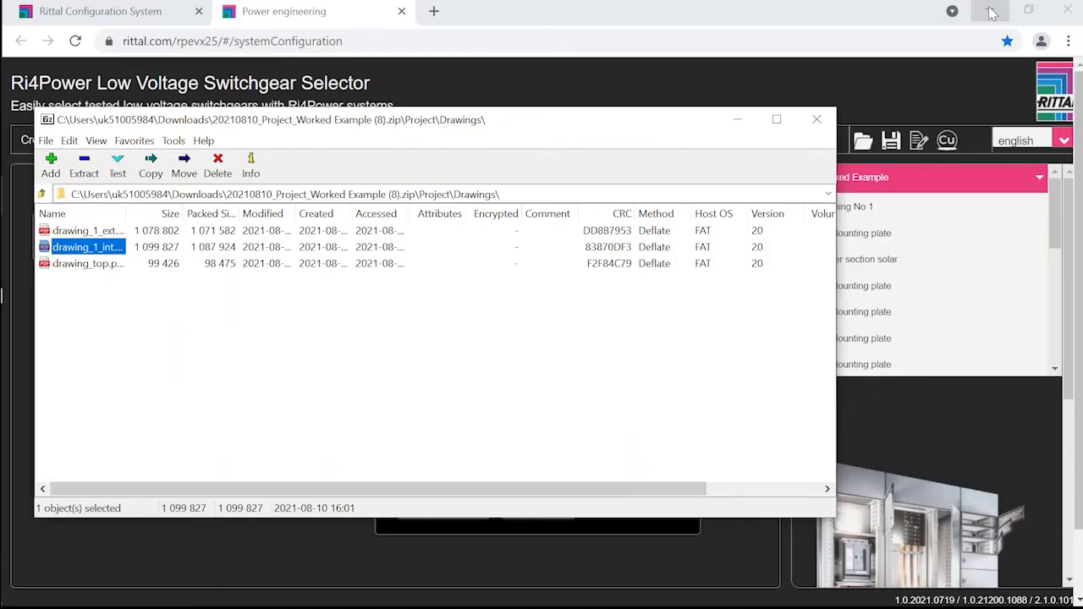
{"action": "left_click", "coordinate": [737, 119]}
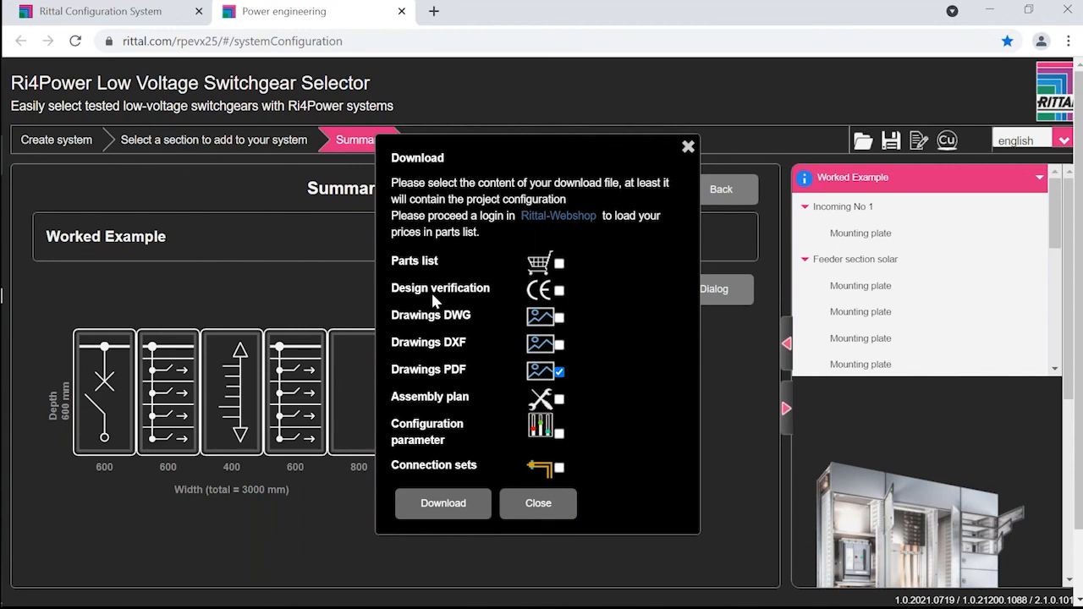
{"action": "left_click", "coordinate": [687, 147]}
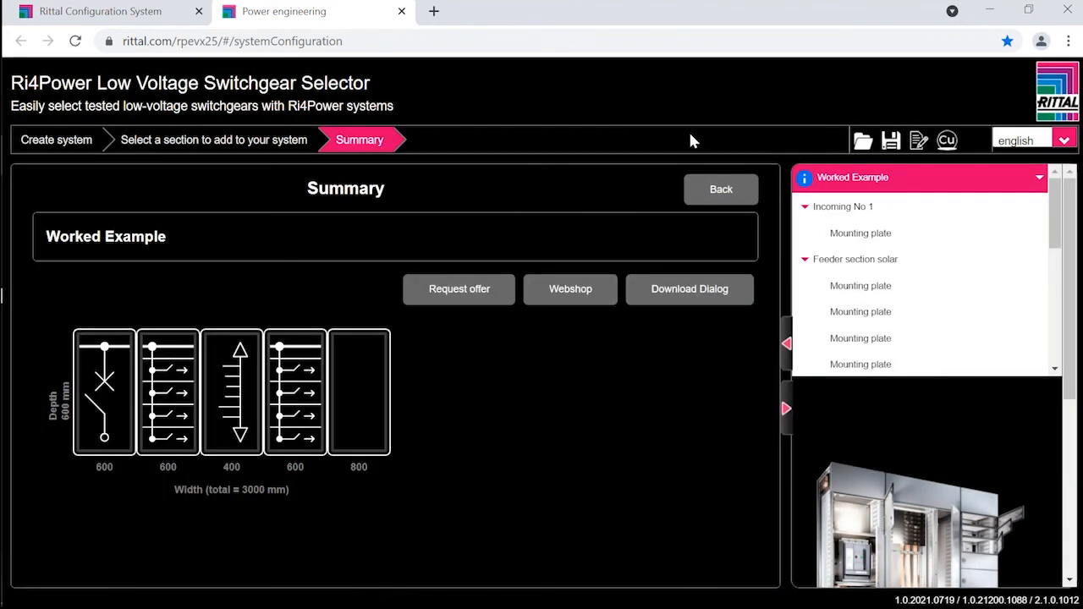